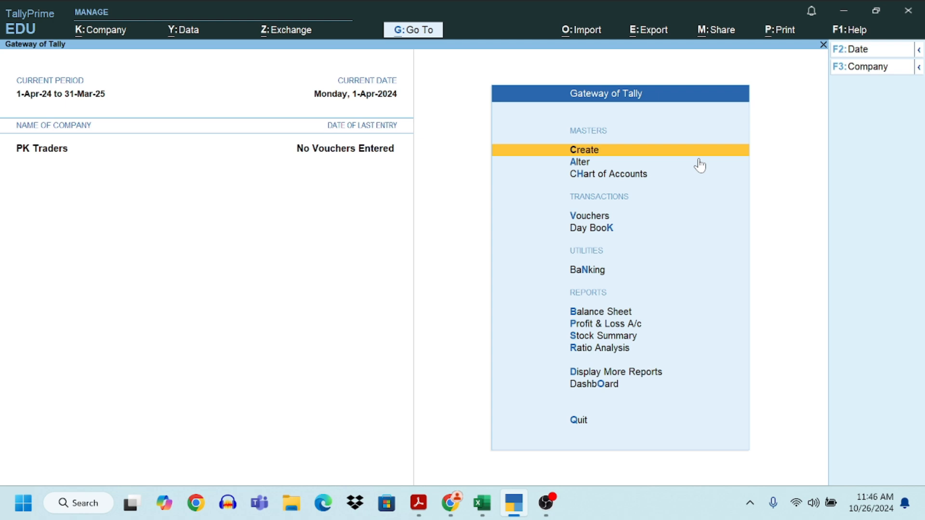
Step: Open voucher entry for PK Traders and switch the voucher type to Purchase
{"action": "key", "text": "Down"}
{"action": "key", "text": "Down"}
{"action": "key", "text": "v"}
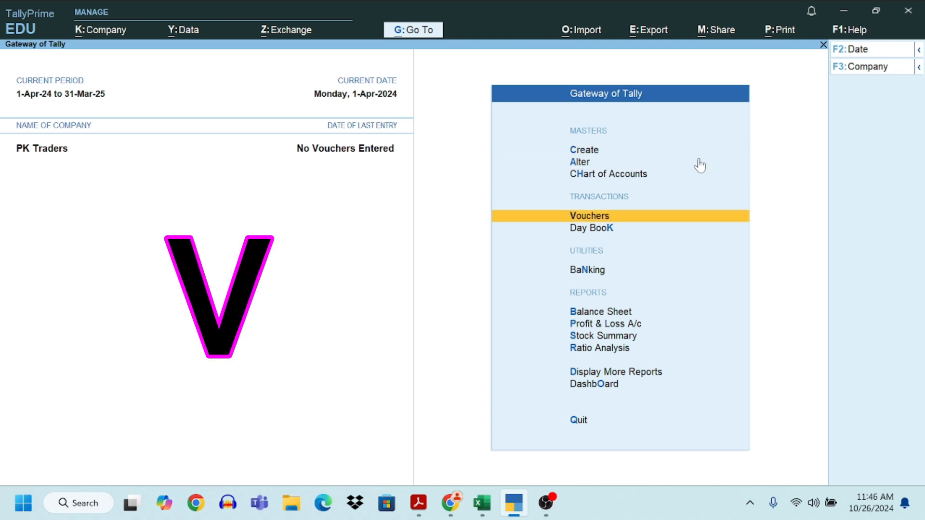
{"action": "key", "text": "Up"}
{"action": "key", "text": "Up"}
{"action": "key", "text": "Up"}
{"action": "key", "text": "Down"}
{"action": "key", "text": "Down"}
{"action": "key", "text": "Down"}
{"action": "key", "text": "Down"}
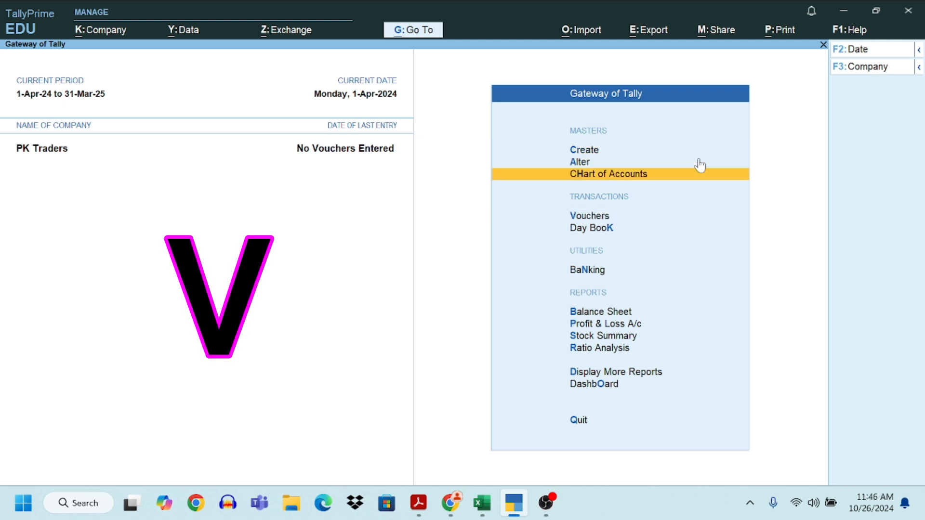
{"action": "key", "text": "Up"}
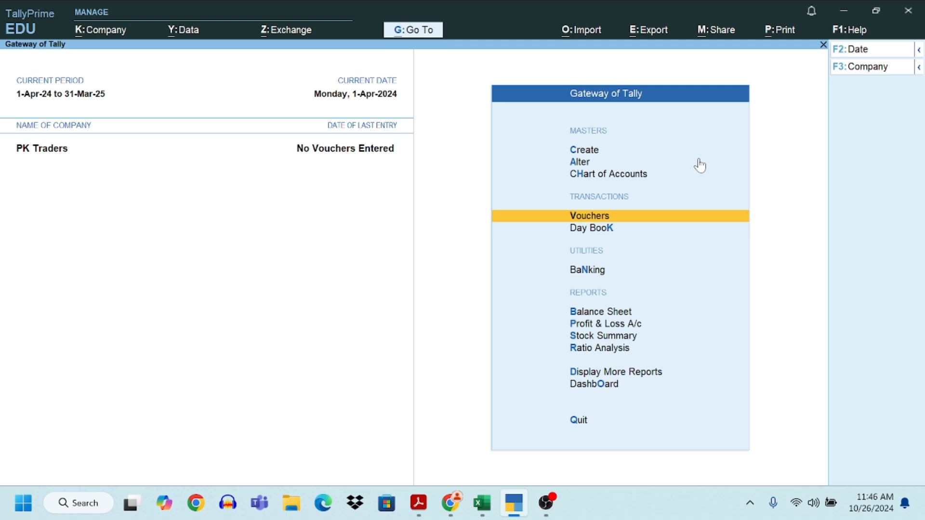
{"action": "key", "text": "Return"}
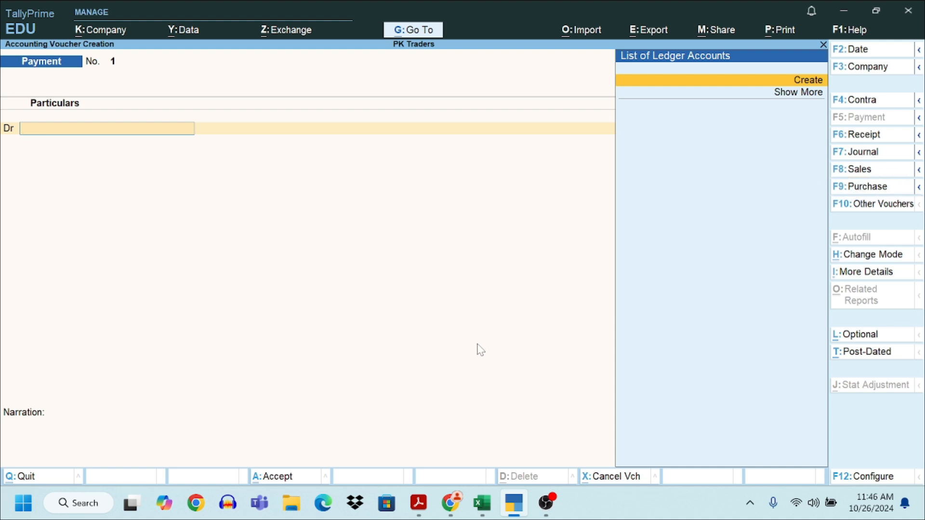
{"action": "key", "text": "F9"}
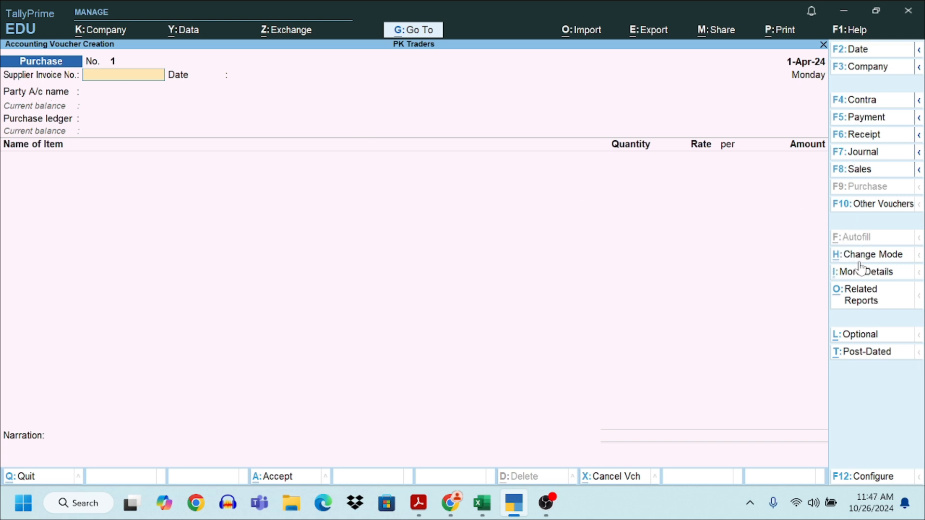
Step: Change the purchase voucher mode to Accounting Invoice
{"action": "left_click", "coordinate": [876, 264]}
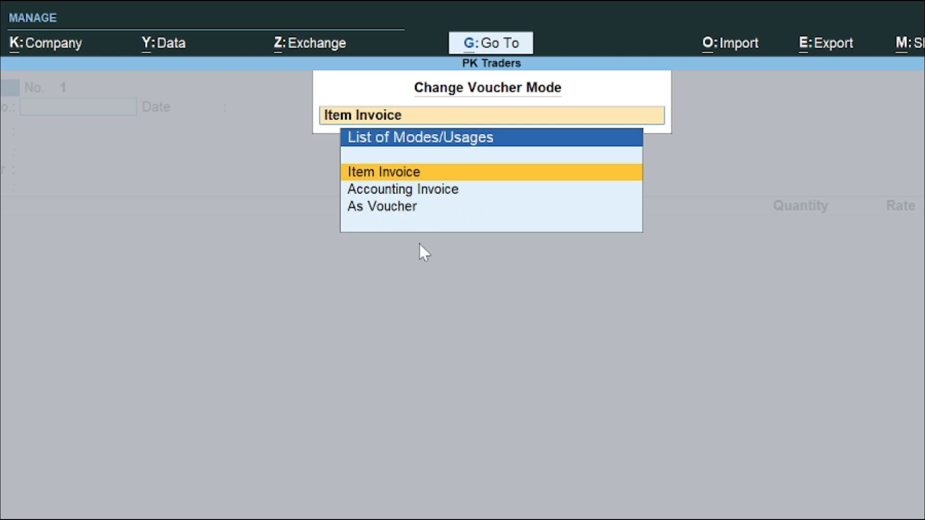
{"action": "key", "text": "Down"}
{"action": "key", "text": "Return"}
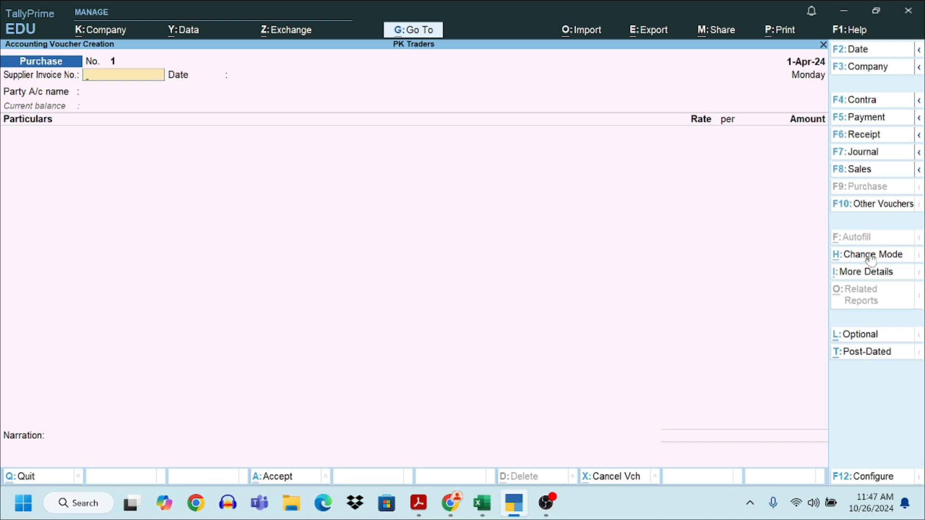
Step: Change the purchase voucher mode to As Voucher
{"action": "key", "text": "ctrl+h"}
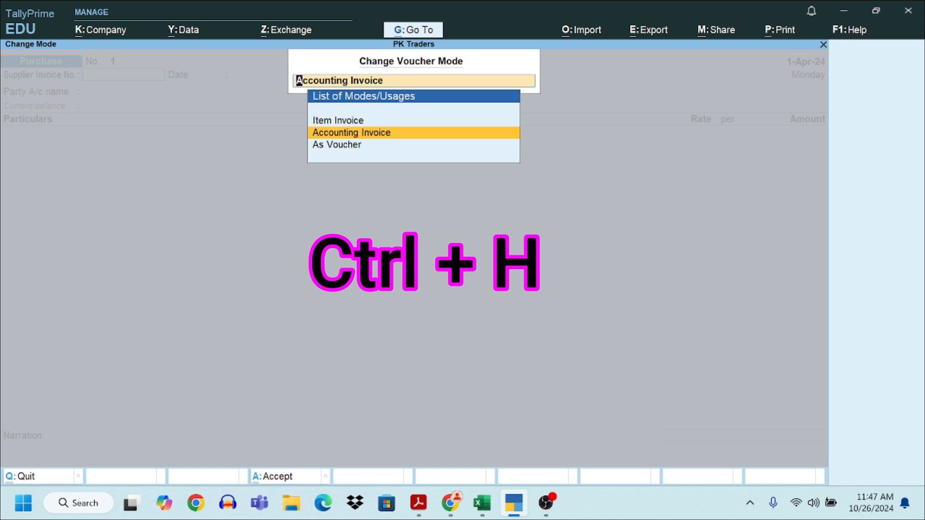
{"action": "key", "text": "Down"}
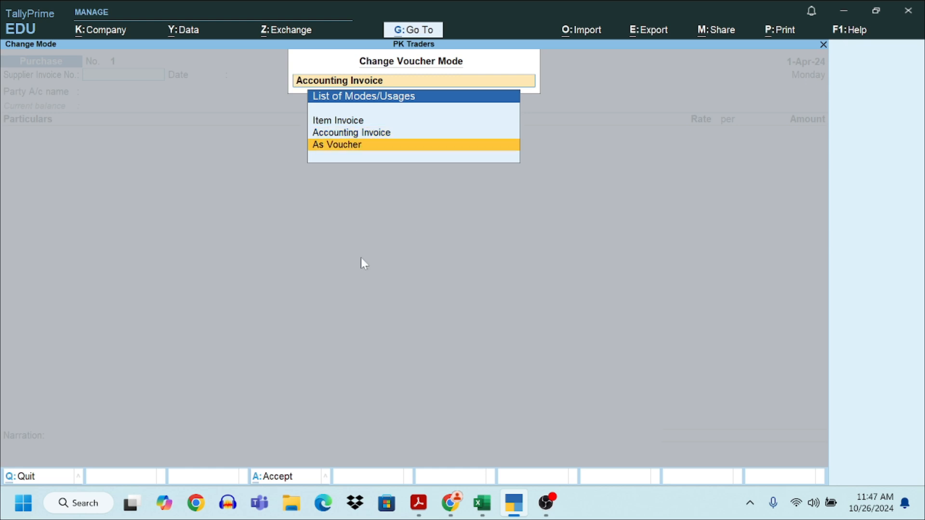
{"action": "key", "text": "Up"}
{"action": "key", "text": "Up"}
{"action": "key", "text": "Down"}
{"action": "key", "text": "Down"}
{"action": "key", "text": "Return"}
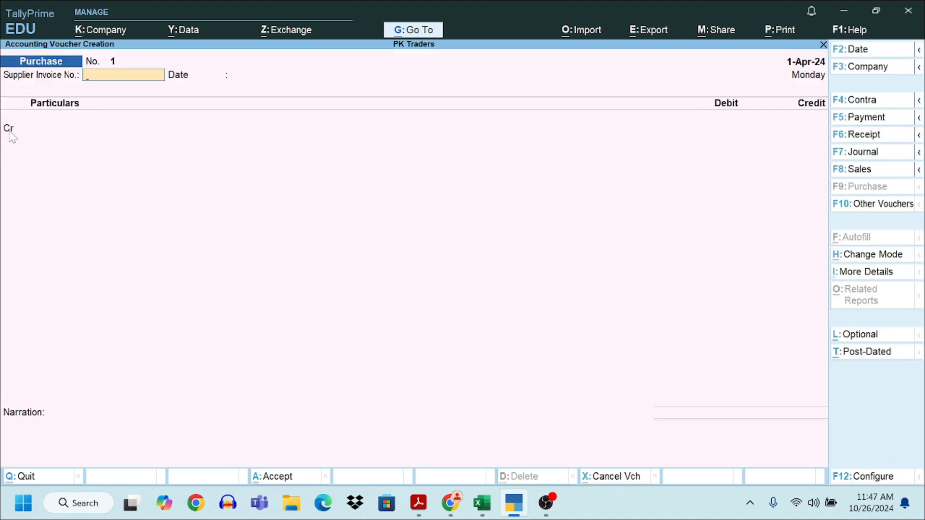
Step: Switch to Purchase Vouchers.pdf in Acrobat and review the Item Invoice explanation and its example purchase bill
{"action": "key", "text": "alt+Tab"}
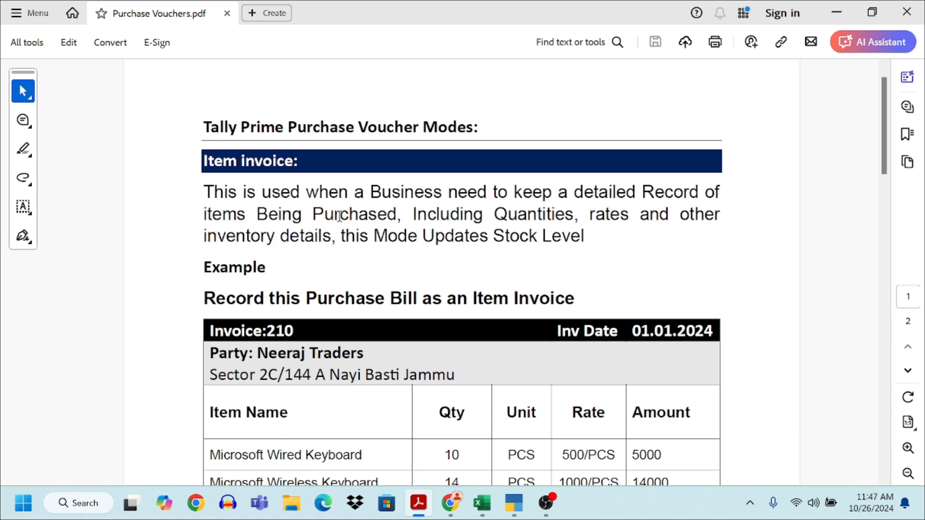
{"action": "scroll", "coordinate": [357, 312], "scroll_direction": "down", "scroll_amount": 5}
{"action": "scroll", "coordinate": [357, 313], "scroll_direction": "down", "scroll_amount": 5}
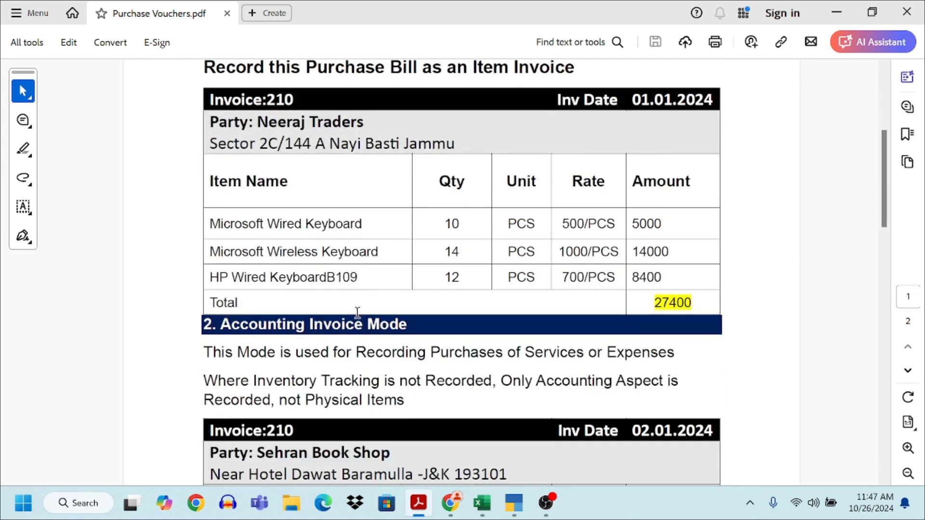
{"action": "scroll", "coordinate": [358, 313], "scroll_direction": "up", "scroll_amount": 5}
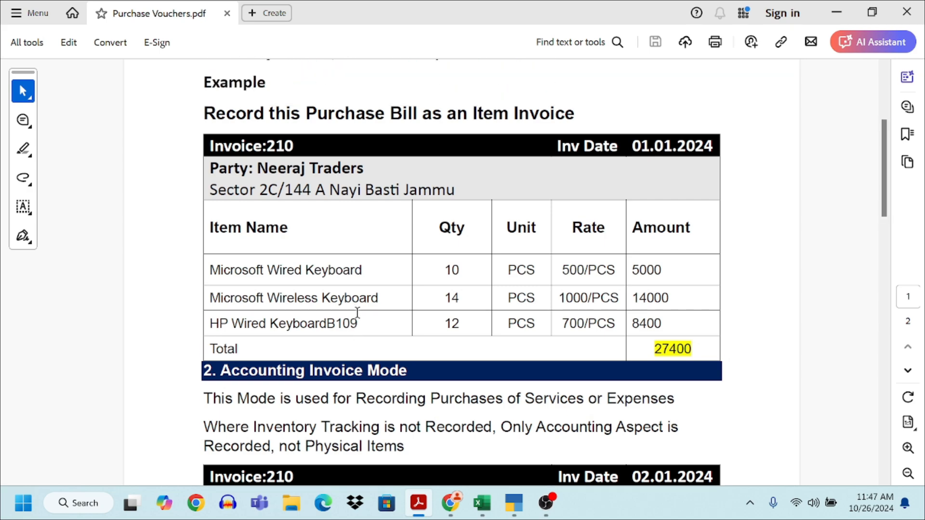
{"action": "scroll", "coordinate": [358, 314], "scroll_direction": "down", "scroll_amount": 14}
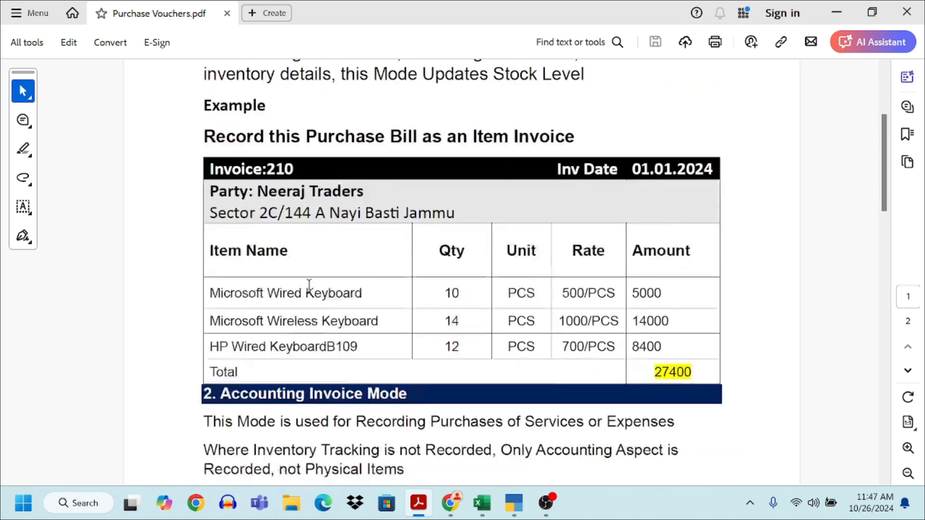
{"action": "scroll", "coordinate": [308, 285], "scroll_direction": "up", "scroll_amount": 19}
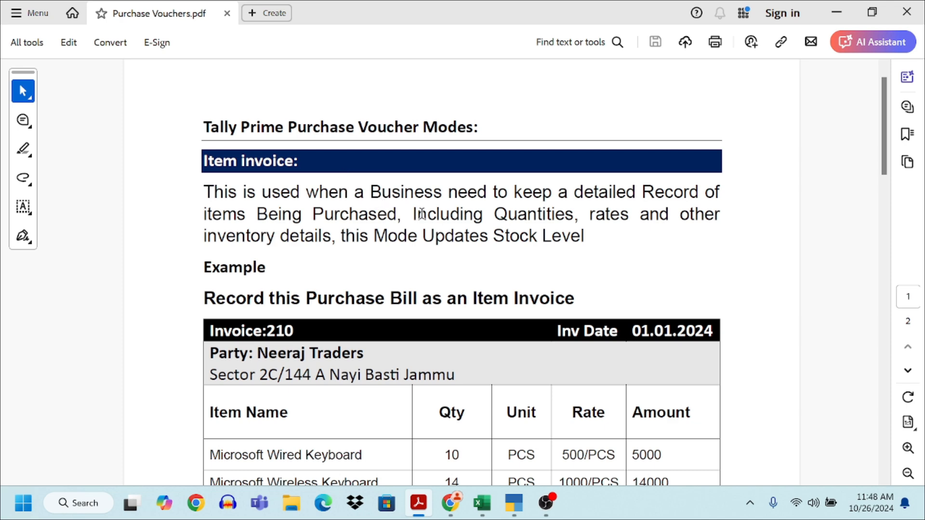
{"action": "scroll", "coordinate": [432, 216], "scroll_direction": "down", "scroll_amount": 3}
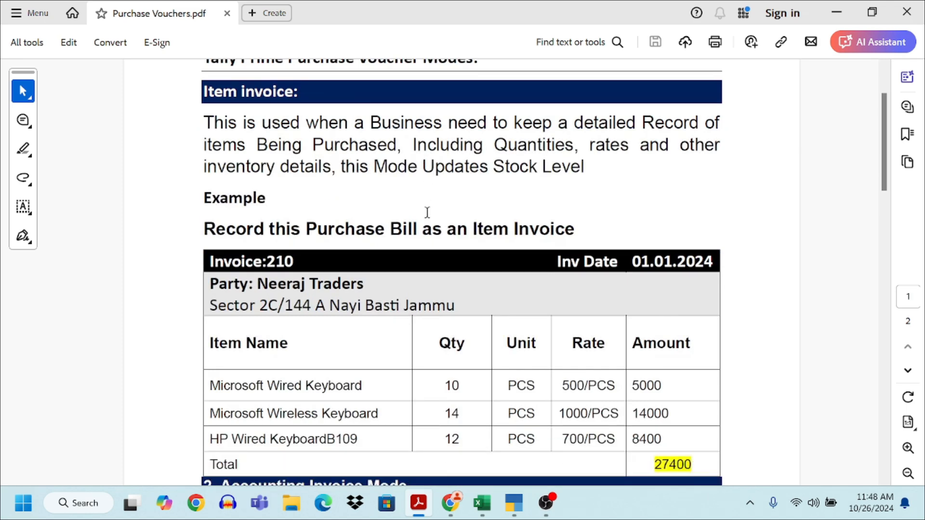
{"action": "scroll", "coordinate": [273, 221], "scroll_direction": "down", "scroll_amount": 1}
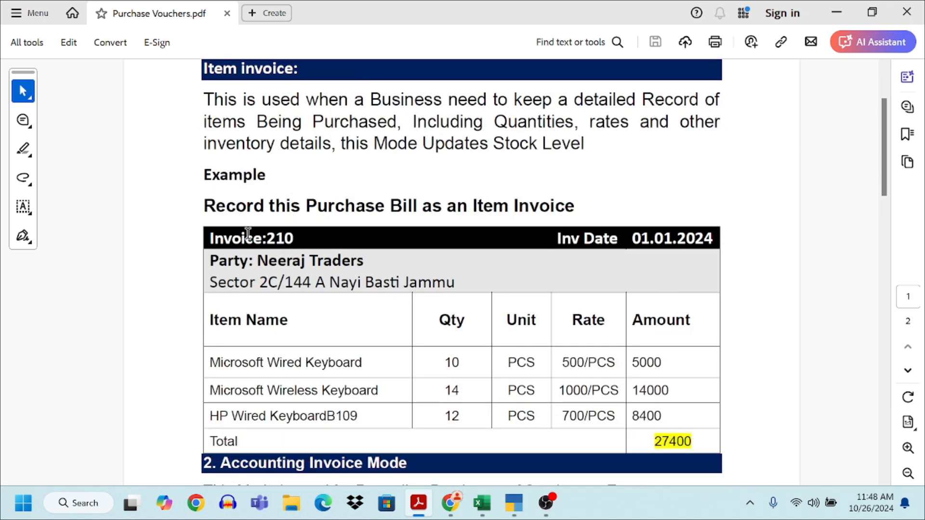
{"action": "scroll", "coordinate": [244, 222], "scroll_direction": "down", "scroll_amount": 1}
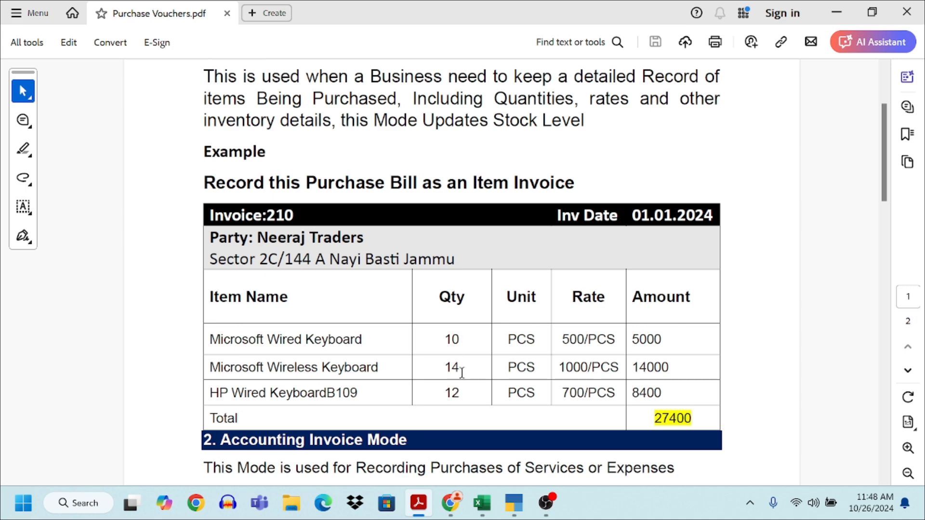
Step: Return to TallyPrime and change the purchase voucher mode to Item Invoice
{"action": "left_click", "coordinate": [511, 505]}
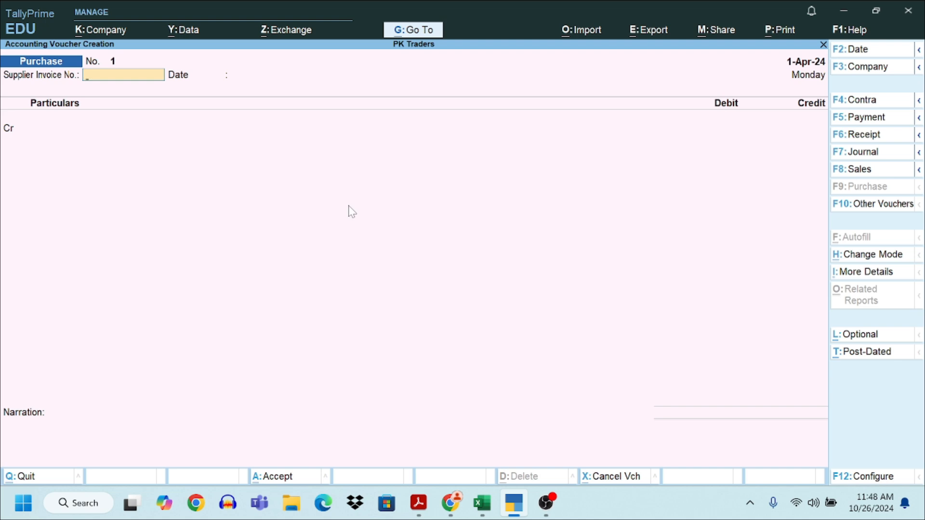
{"action": "key", "text": "ctrl+h"}
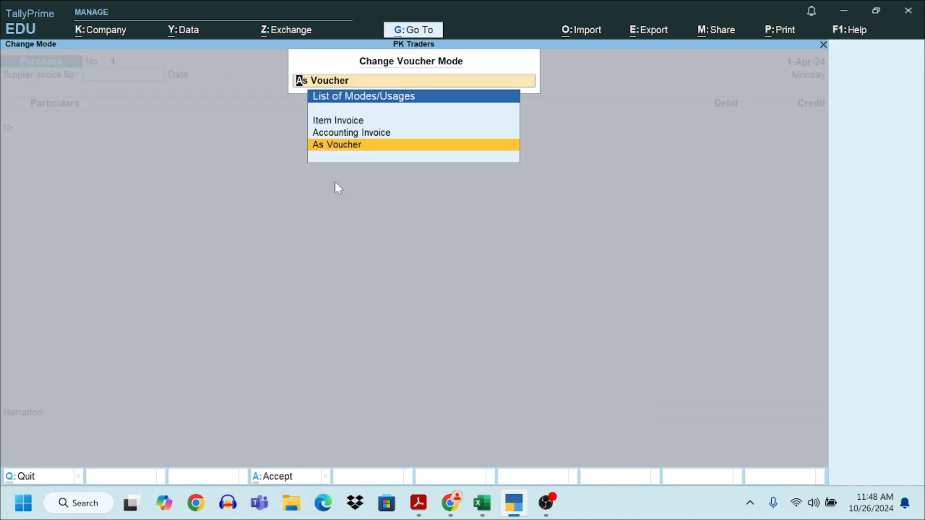
{"action": "key", "text": "Up"}
{"action": "key", "text": "Up"}
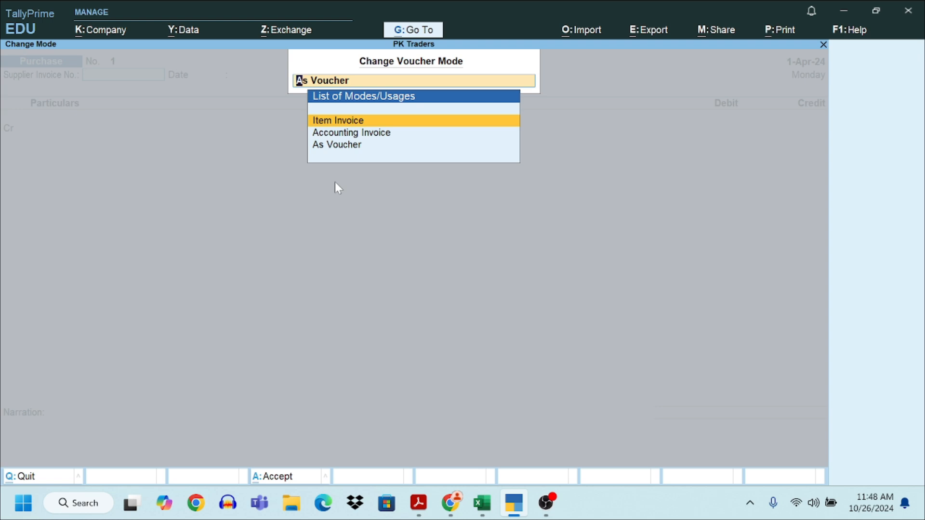
{"action": "key", "text": "Return"}
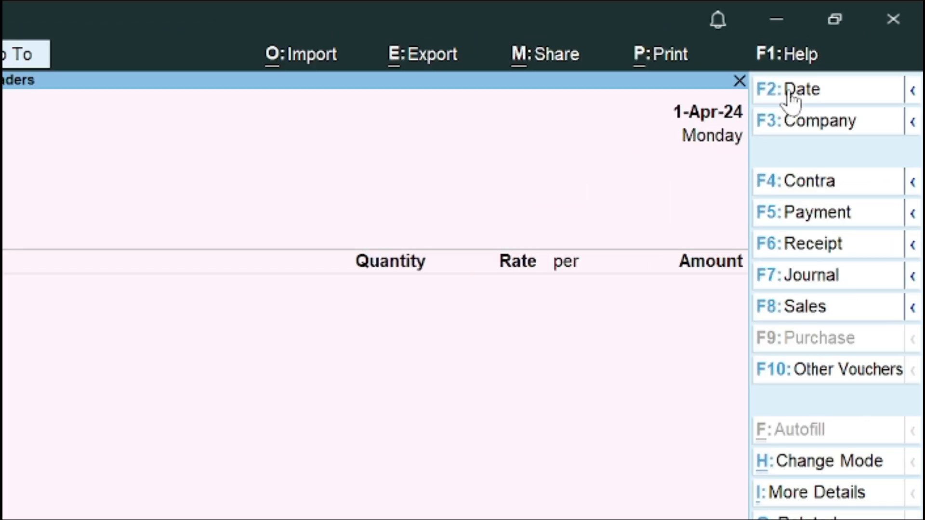
Step: Check the invoice date in the PDF bill and set the voucher date to 1-4-24
{"action": "left_click", "coordinate": [790, 97]}
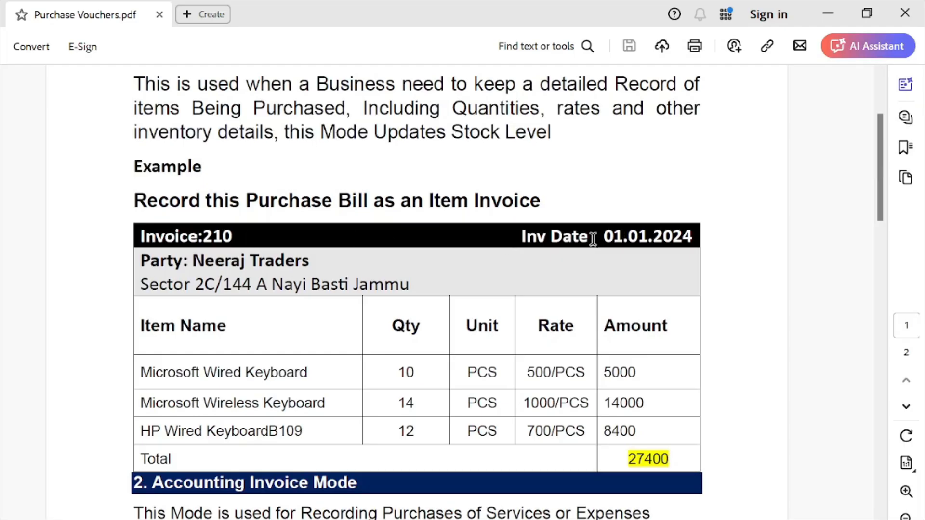
{"action": "left_click_drag", "start_coordinate": [606, 238], "coordinate": [693, 238]}
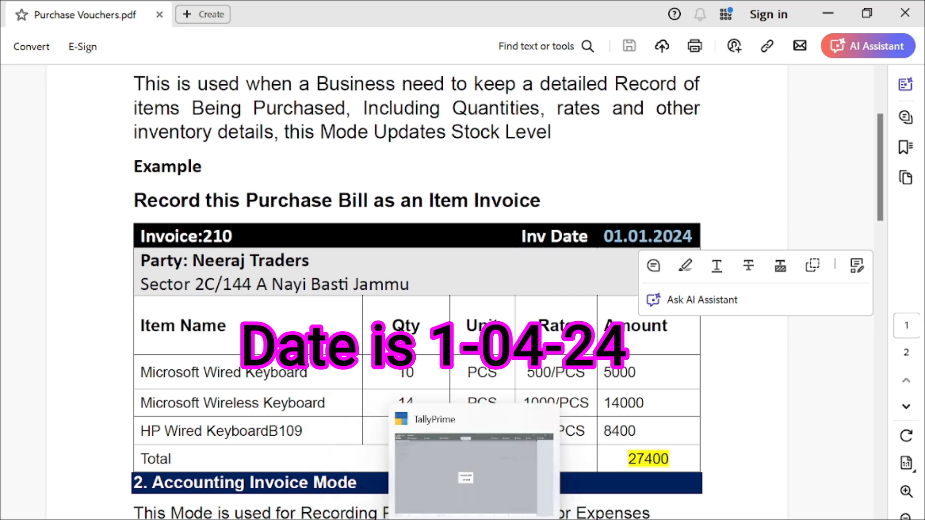
{"action": "left_click", "coordinate": [454, 462]}
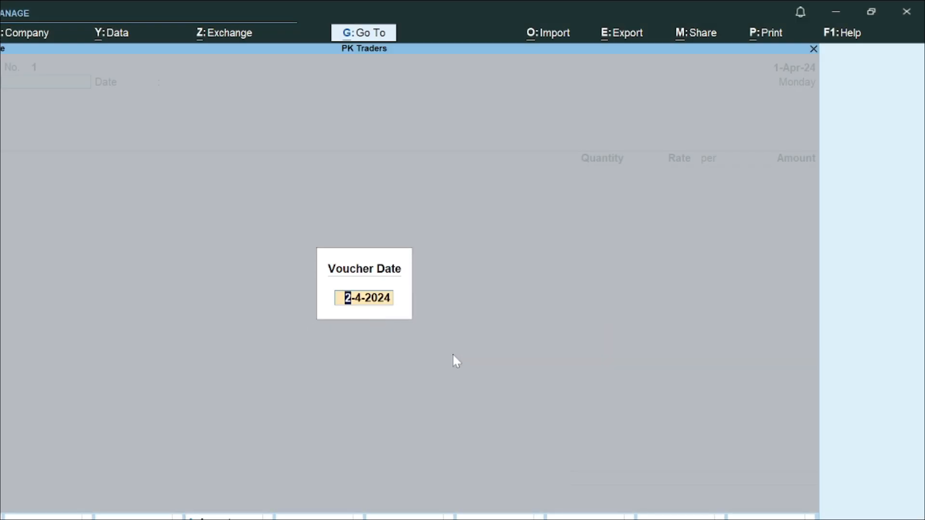
{"action": "type", "text": "1-4-24"}
{"action": "key", "text": "Return"}
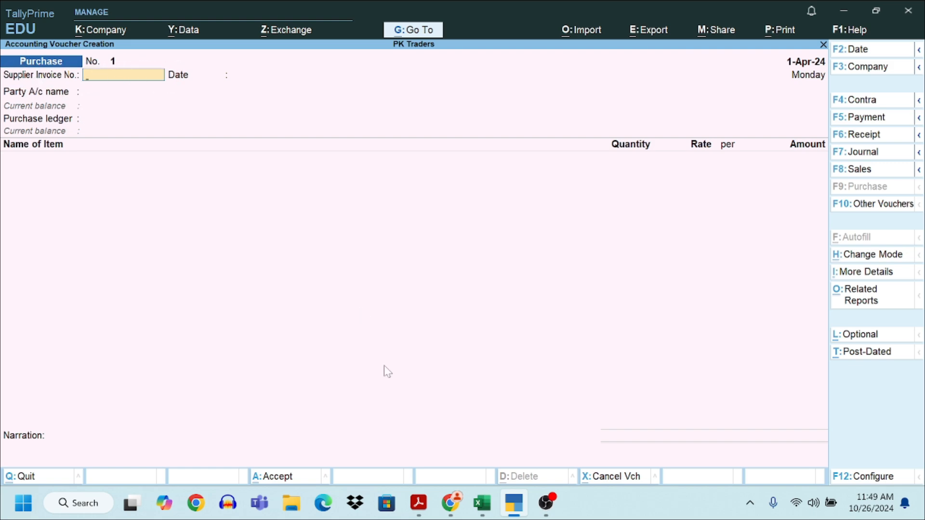
Step: Look up the invoice number in the PDF bill, enter 210 as the supplier invoice number and accept 1-Apr-24 as its date
{"action": "mouse_move", "coordinate": [479, 494]}
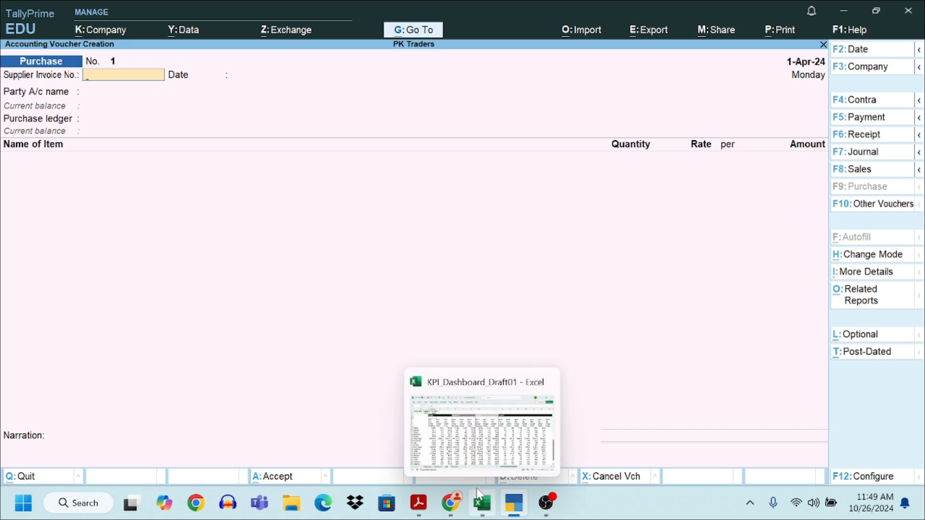
{"action": "left_click", "coordinate": [418, 501]}
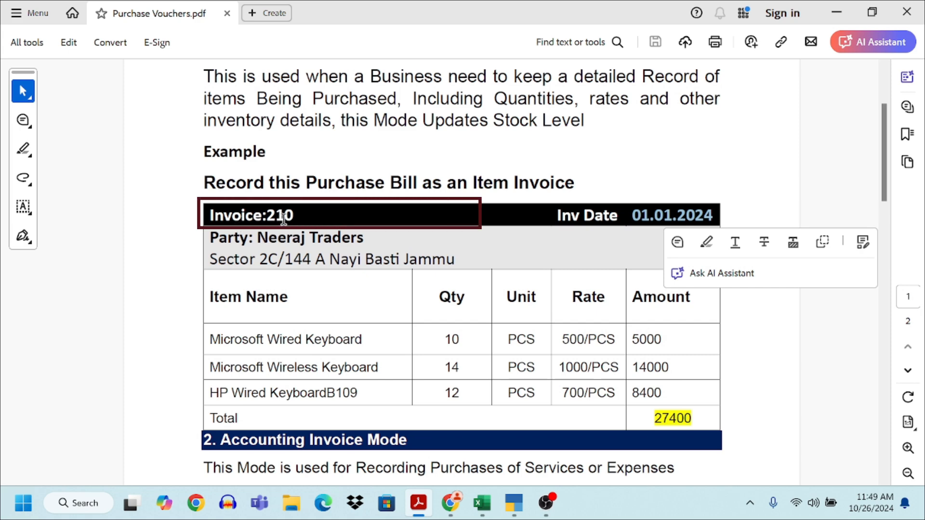
{"action": "left_click", "coordinate": [514, 503]}
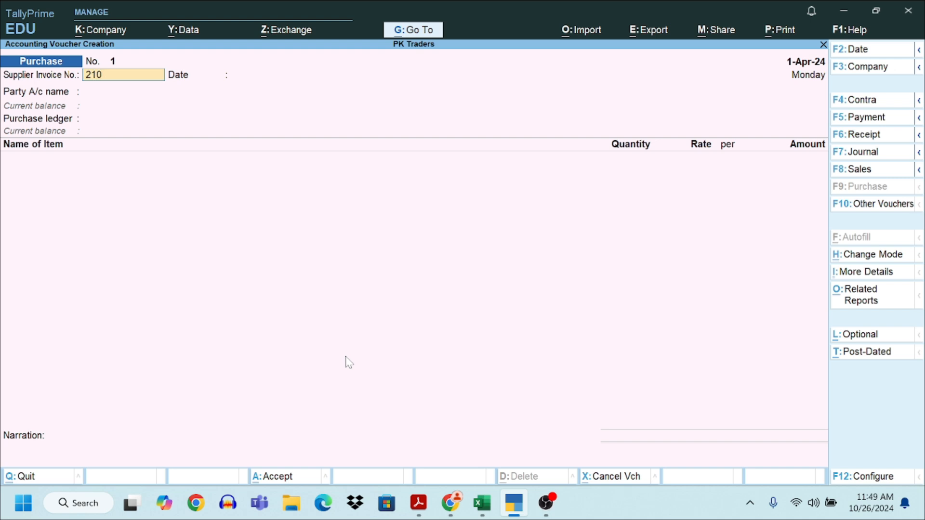
{"action": "type", "text": "210"}
{"action": "key", "text": "Return"}
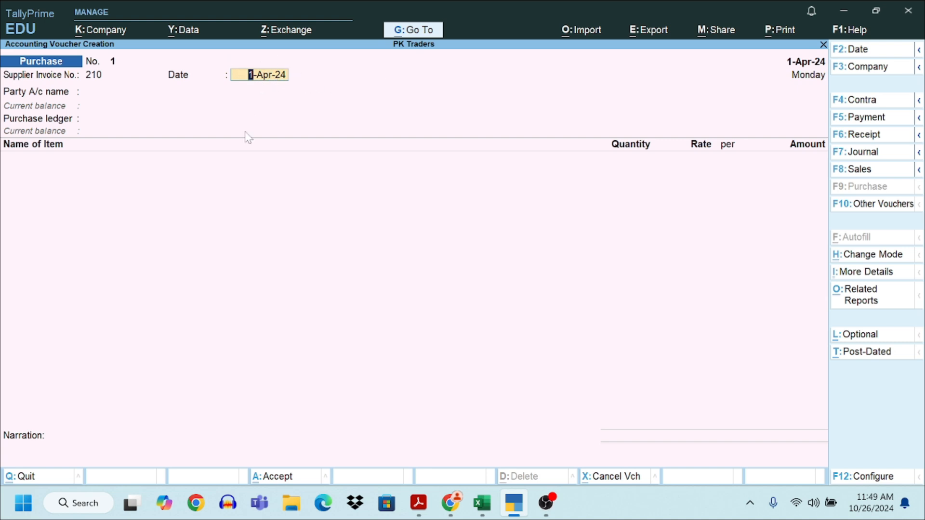
{"action": "key", "text": "Return"}
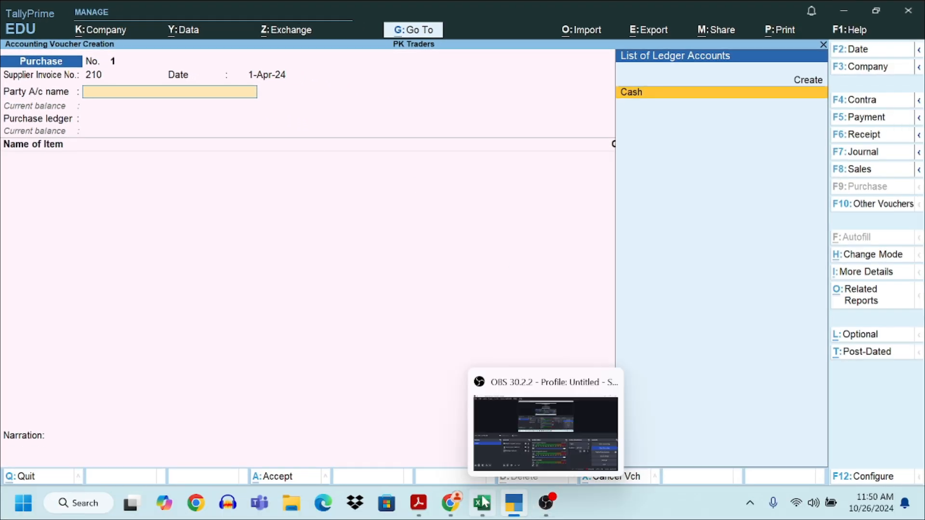
Step: Copy the party name Neeraj Traders from the PDF bill and enter it as the name of a new ledger in TallyPrime
{"action": "left_click", "coordinate": [419, 503]}
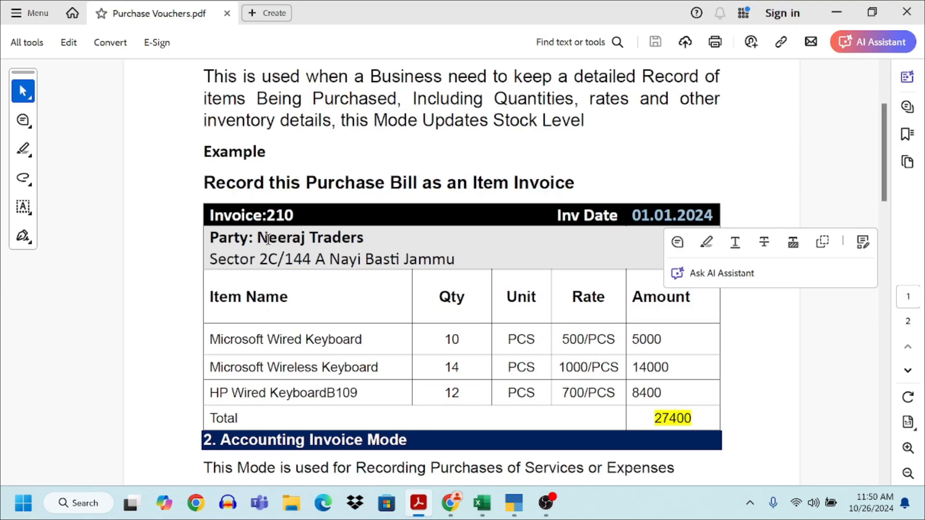
{"action": "left_click_drag", "start_coordinate": [259, 239], "coordinate": [333, 242]}
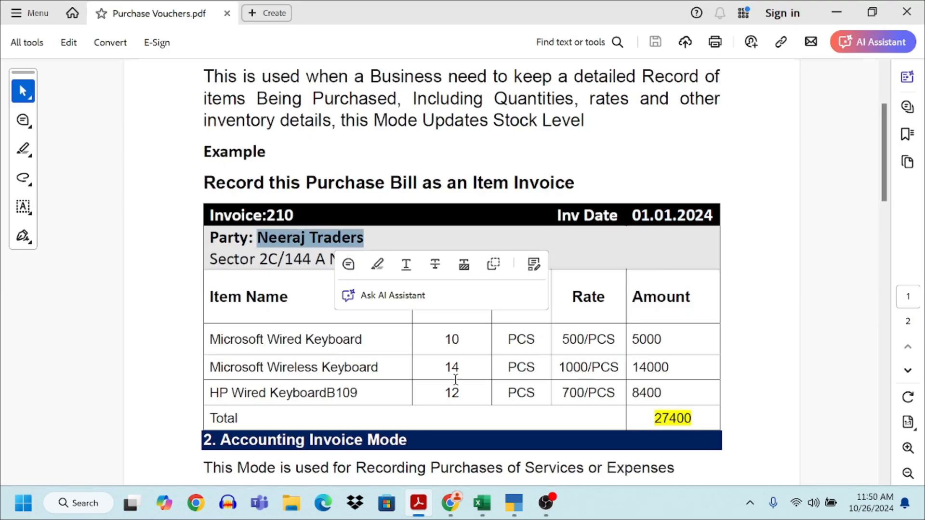
{"action": "left_click", "coordinate": [513, 502]}
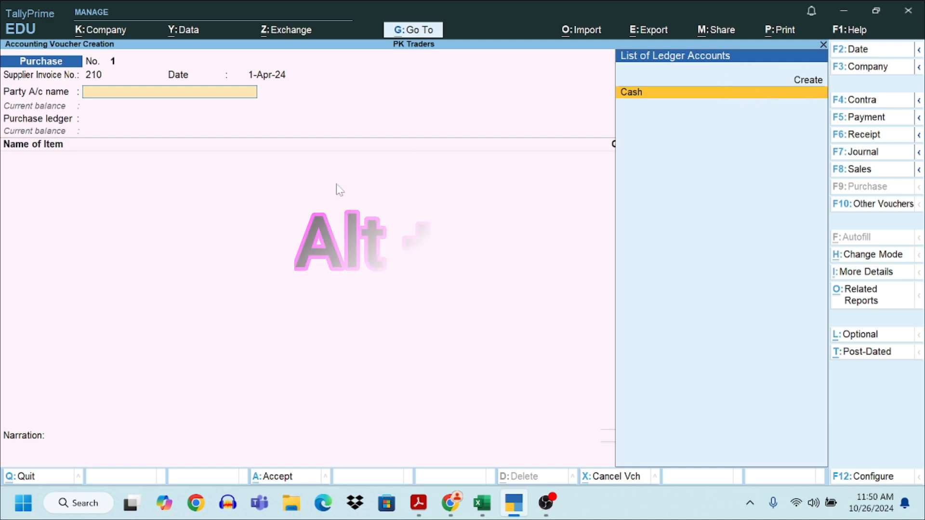
{"action": "key", "text": "alt+c"}
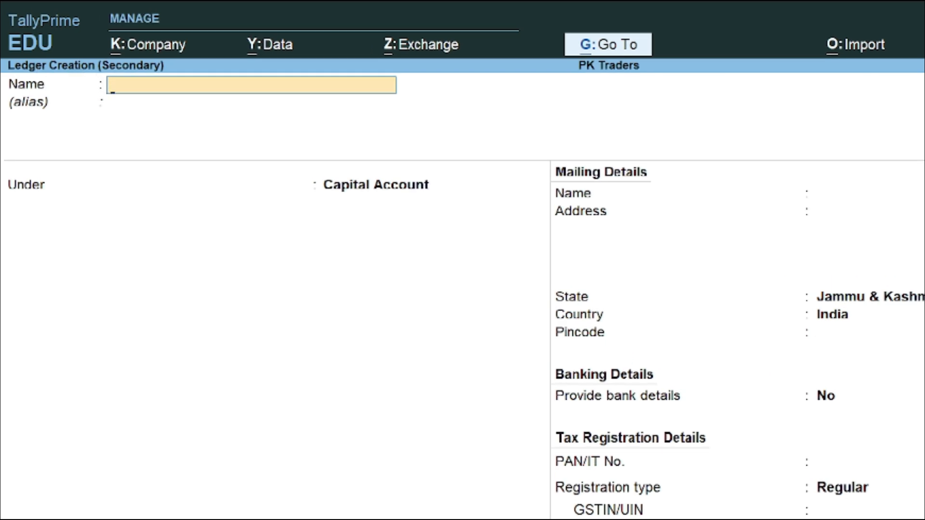
{"action": "mouse_move", "coordinate": [419, 502]}
{"action": "left_click", "coordinate": [421, 440]}
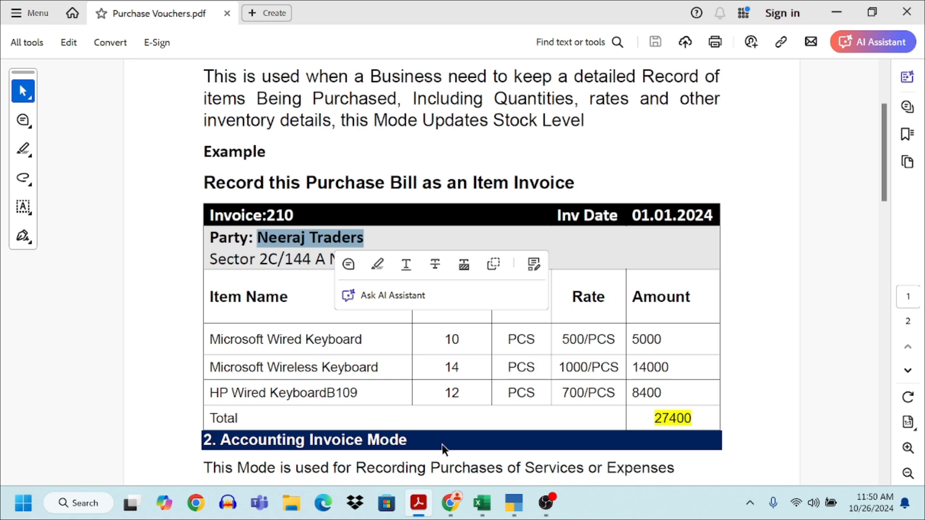
{"action": "left_click", "coordinate": [514, 503]}
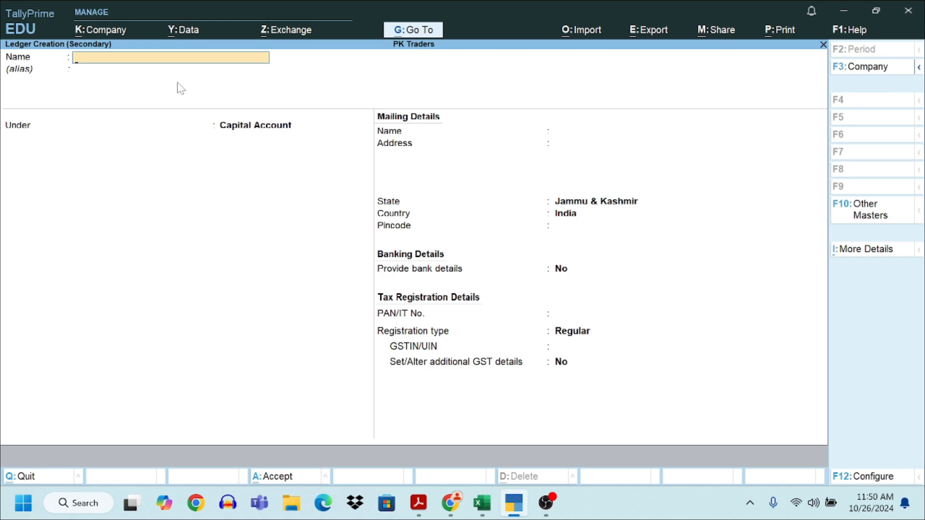
{"action": "key", "text": "ctrl+alt+v"}
{"action": "key", "text": "Return"}
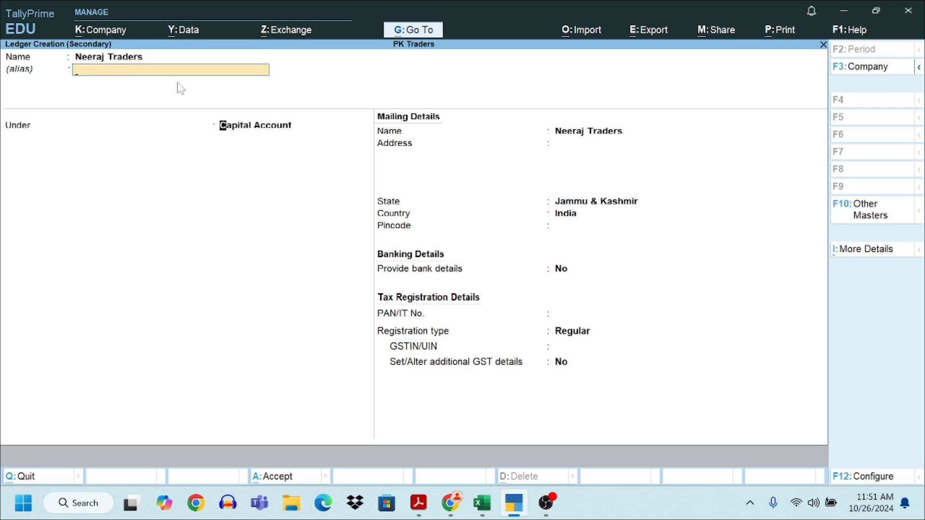
Step: Leave the alias blank and place the Neeraj Traders ledger under the Sundry Creditors group
{"action": "key", "text": "Return"}
{"action": "type", "text": "S"}
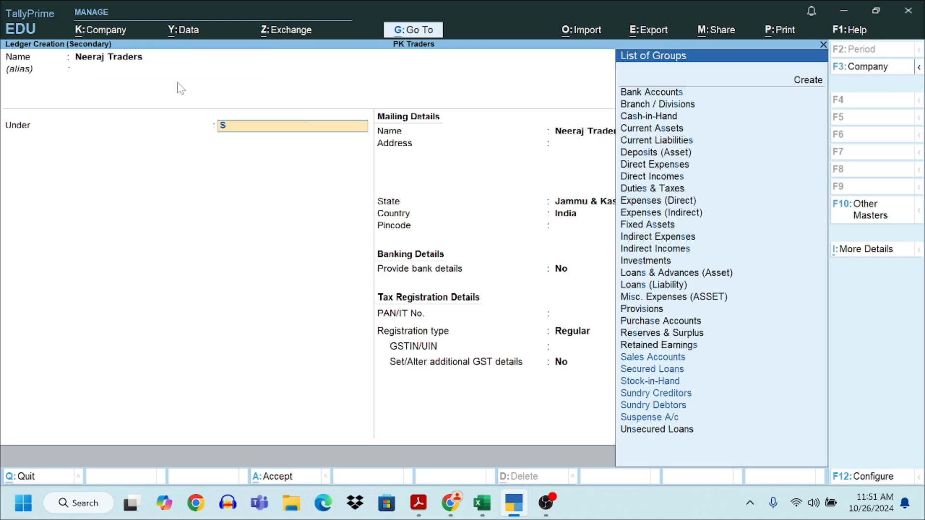
{"action": "type", "text": "u"}
{"action": "key", "text": "Down"}
{"action": "key", "text": "Down"}
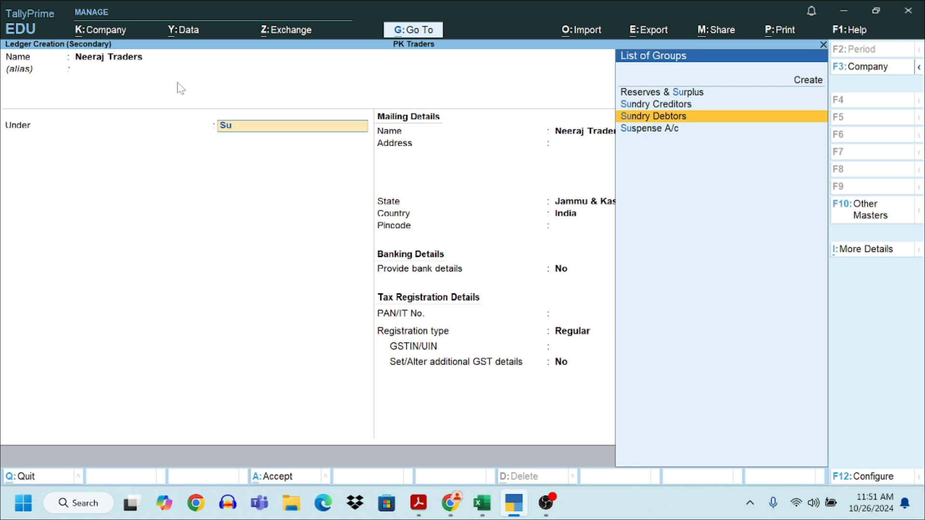
{"action": "key", "text": "Up"}
{"action": "key", "text": "Return"}
Step: Keep bill-by-bill balances on and the default credit and mailing settings, and save the Neeraj Traders ledger
{"action": "key", "text": "ctrl"}
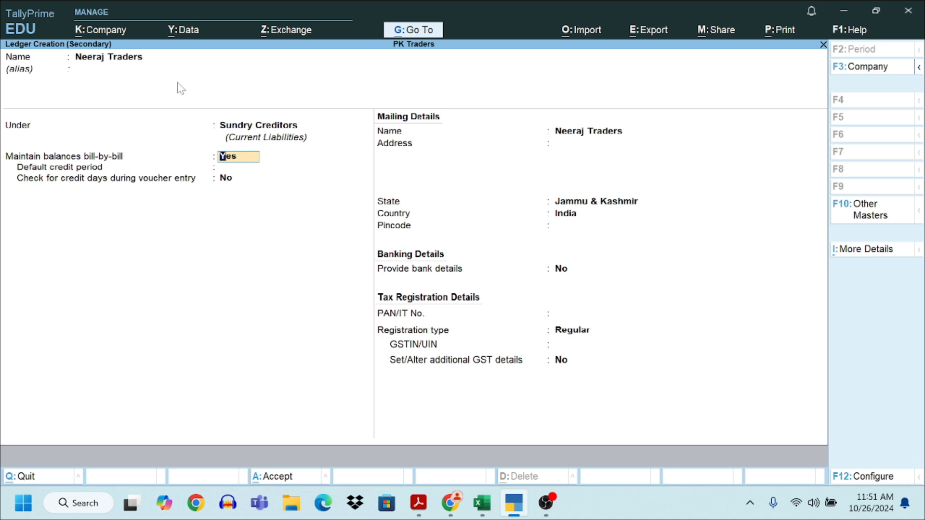
{"action": "key", "text": "Return"}
{"action": "key", "text": "Return"}
{"action": "key", "text": "Return"}
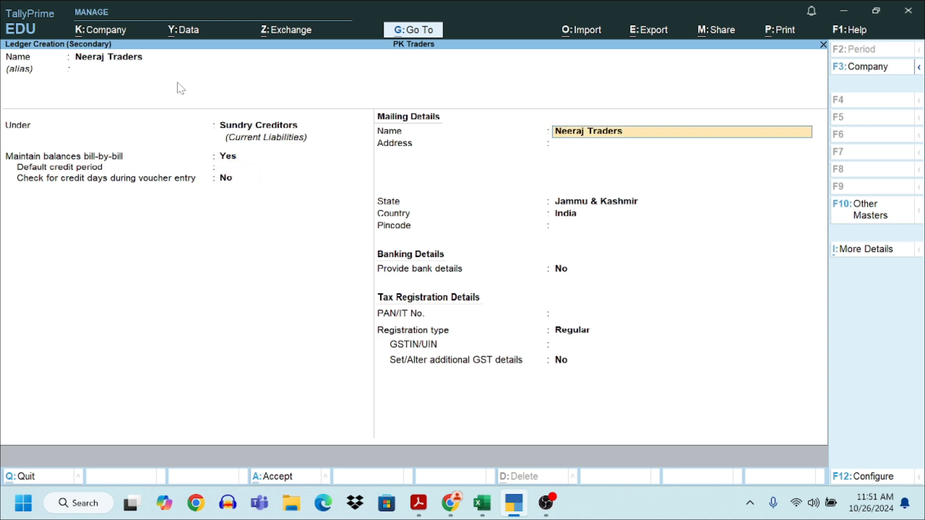
{"action": "key", "text": "Return"}
{"action": "key", "text": "ctrl+a"}
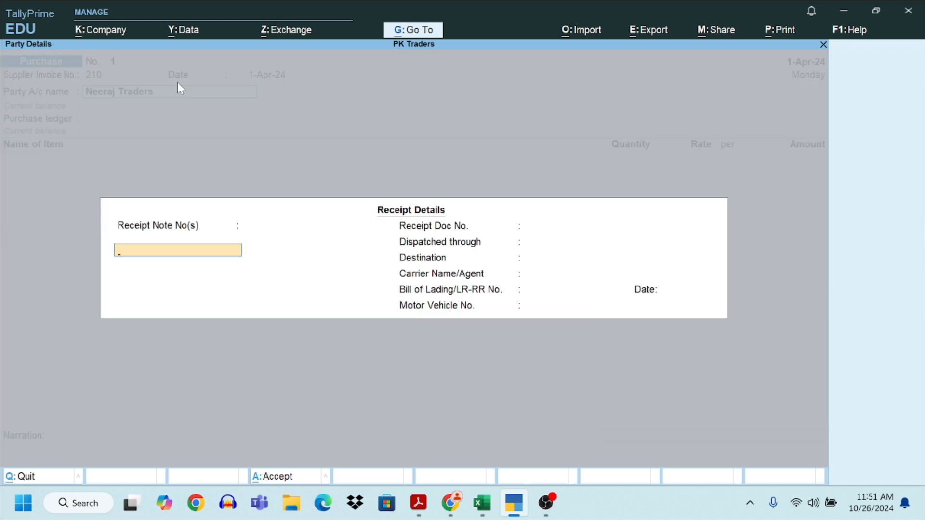
{"action": "key", "text": "Return"}
{"action": "key", "text": "Return"}
{"action": "key", "text": "Return"}
{"action": "key", "text": "Return"}
{"action": "key", "text": "Return"}
{"action": "key", "text": "Return"}
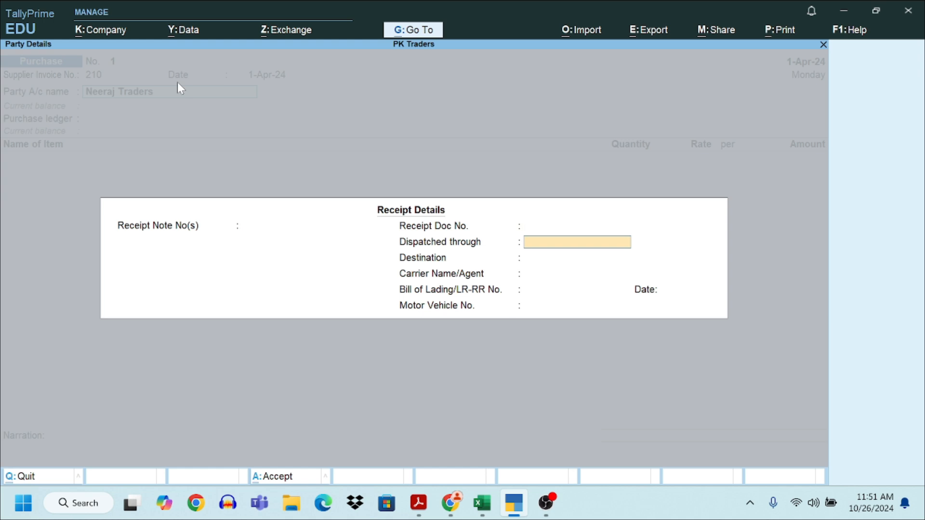
{"action": "key", "text": "Return"}
{"action": "key", "text": "Return"}
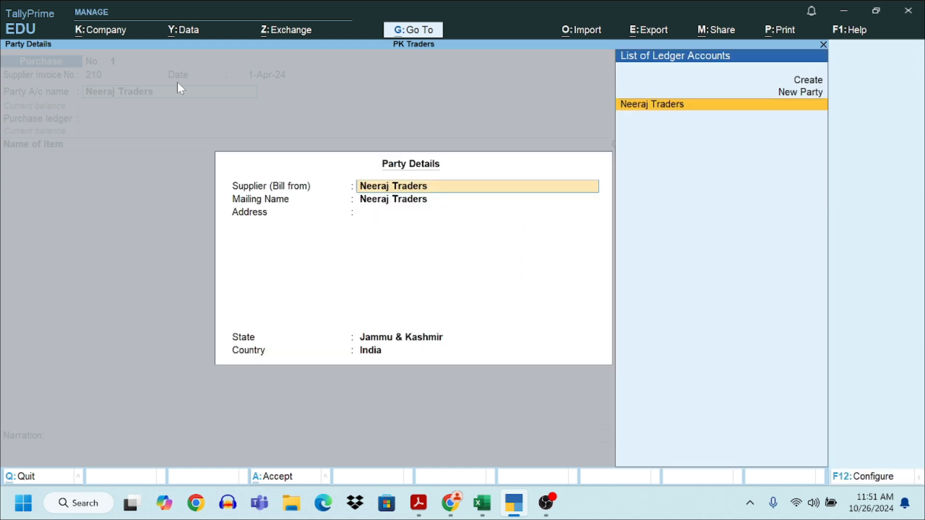
{"action": "key", "text": "Escape"}
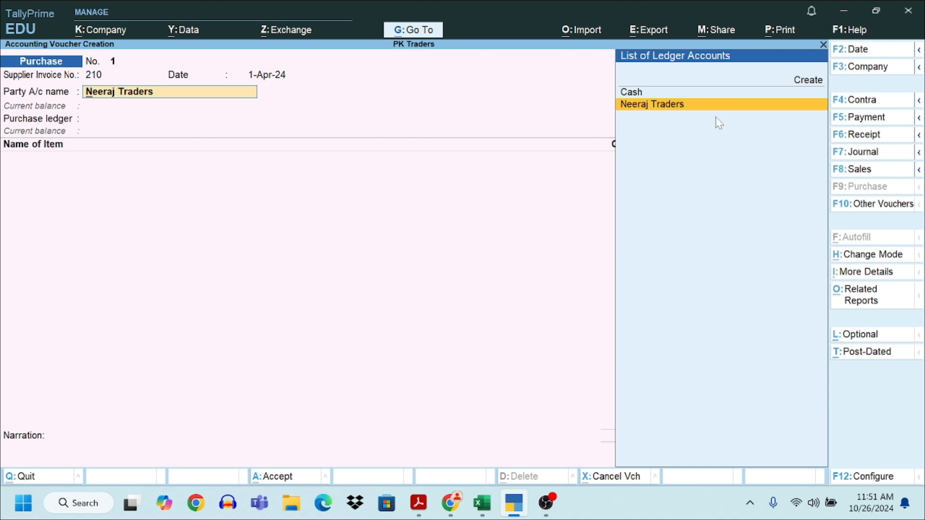
Step: Select Neeraj Traders as the voucher's party account and bill-from supplier, leaving the receipt details blank
{"action": "left_click", "coordinate": [644, 112]}
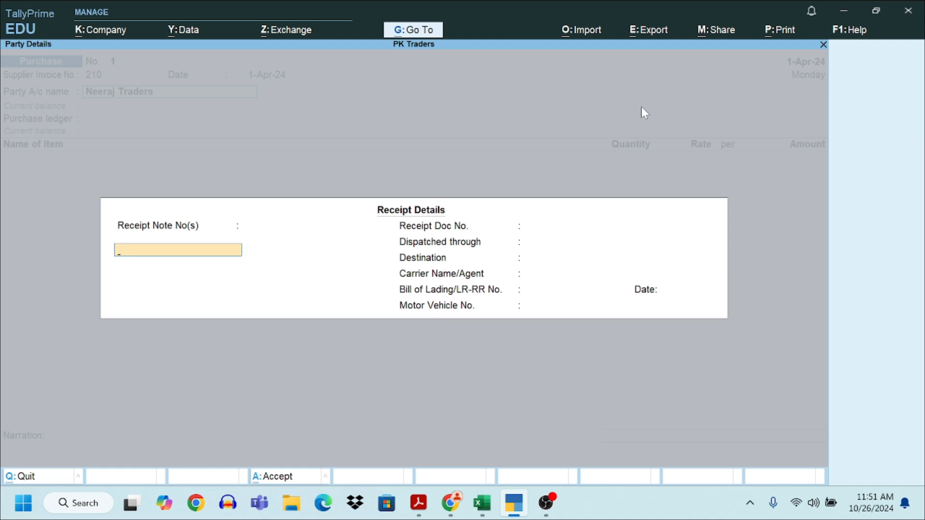
{"action": "key", "text": "Escape"}
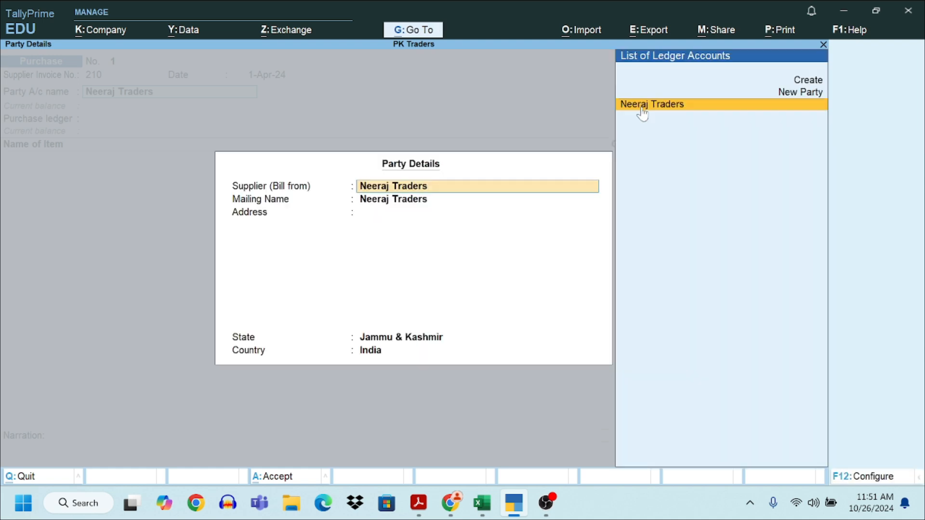
{"action": "left_click", "coordinate": [643, 112]}
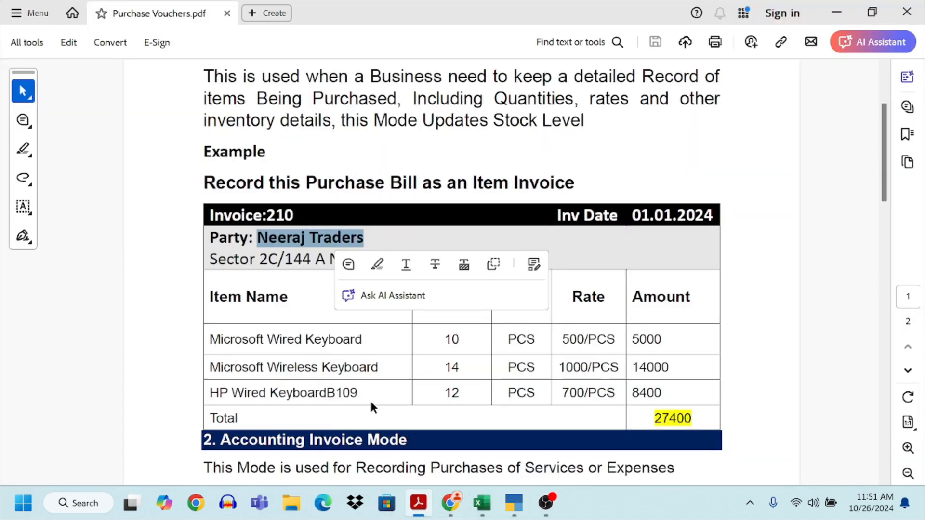
Step: Copy the supplier's address from the PDF bill into the party details address in TallyPrime and accept the party details
{"action": "left_click", "coordinate": [419, 503]}
{"action": "left_click", "coordinate": [293, 256]}
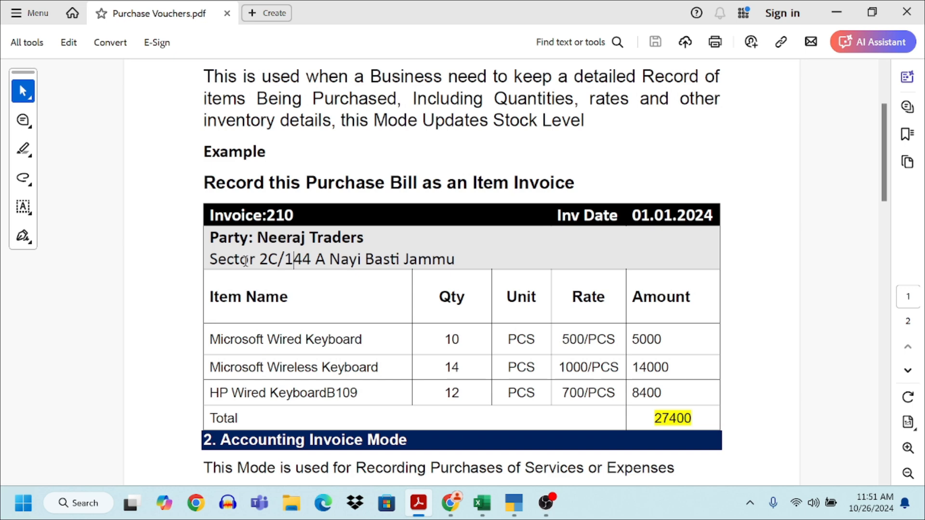
{"action": "left_click_drag", "start_coordinate": [209, 259], "coordinate": [456, 260]}
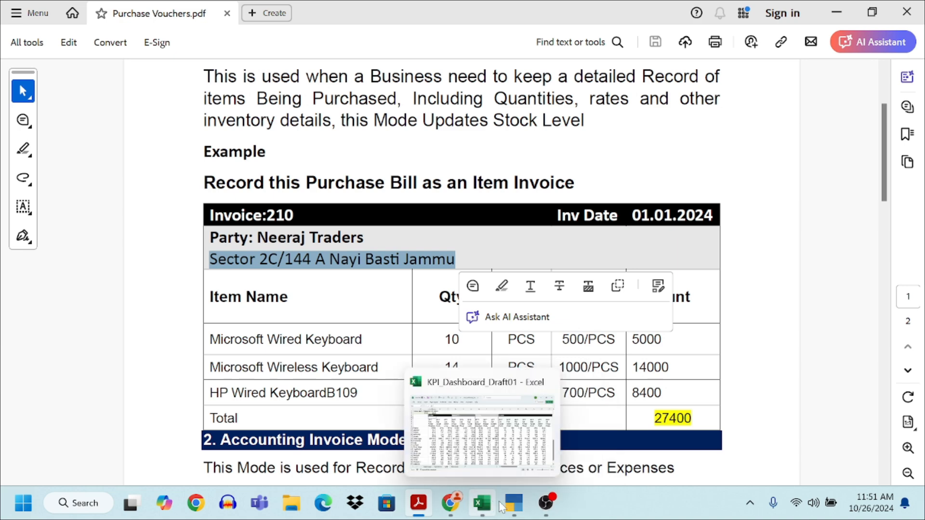
{"action": "left_click", "coordinate": [514, 503]}
{"action": "key", "text": "ctrl+alt+v"}
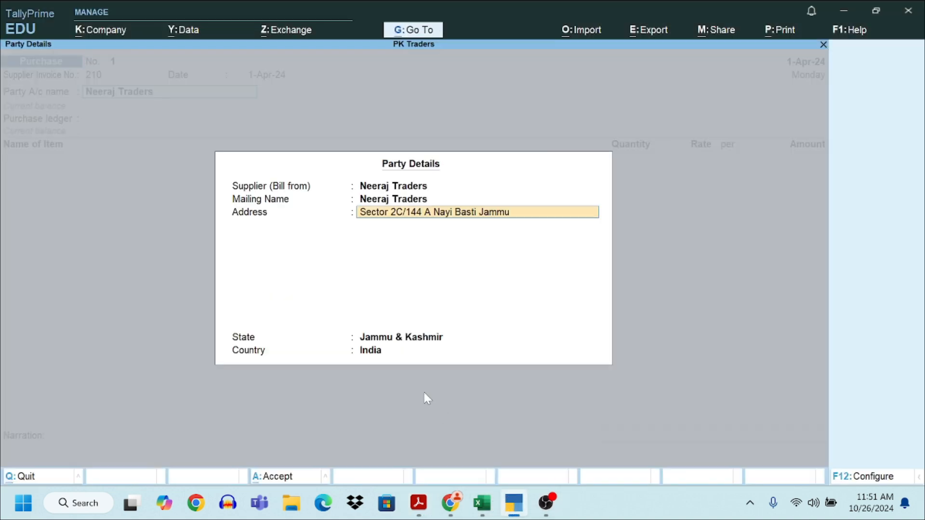
{"action": "key", "text": "Return"}
{"action": "key", "text": "Return"}
{"action": "key", "text": "Return"}
{"action": "key", "text": "Return"}
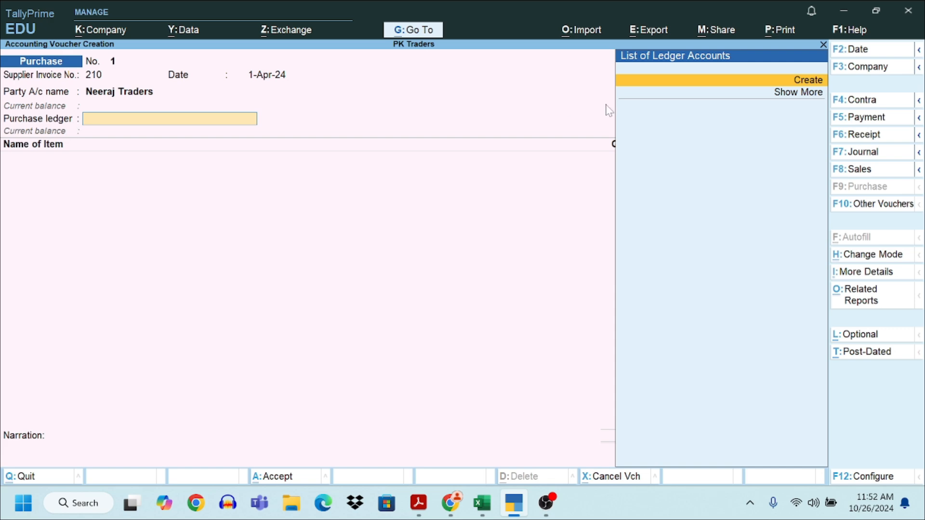
Step: Create a ledger named Purchase A/C under Purchase Accounts and use it as the voucher's purchase ledger
{"action": "left_click", "coordinate": [795, 83]}
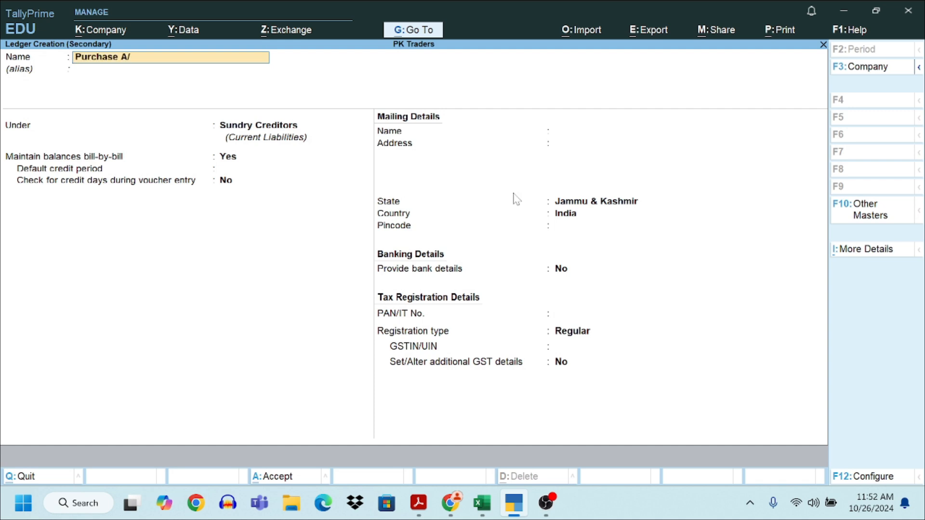
{"action": "key", "text": "Return"}
{"action": "key", "text": "Return"}
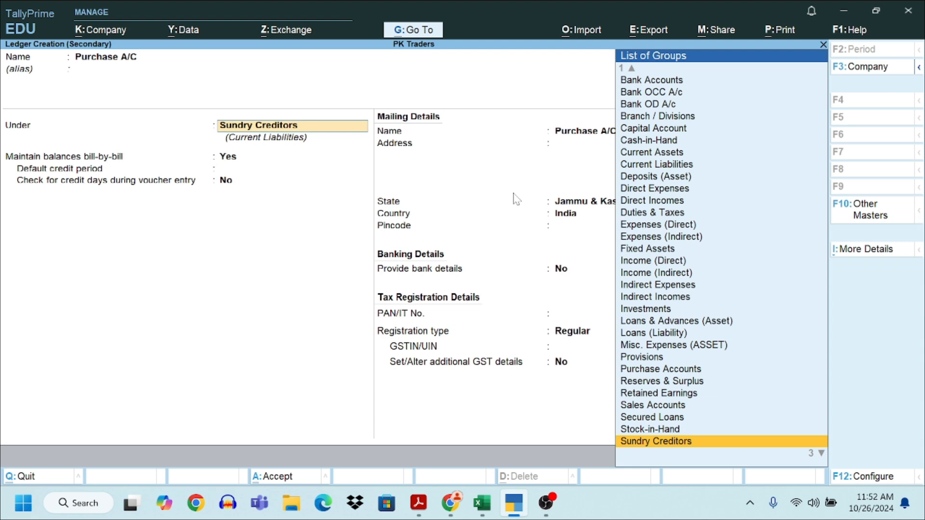
{"action": "type", "text": "Purchase"}
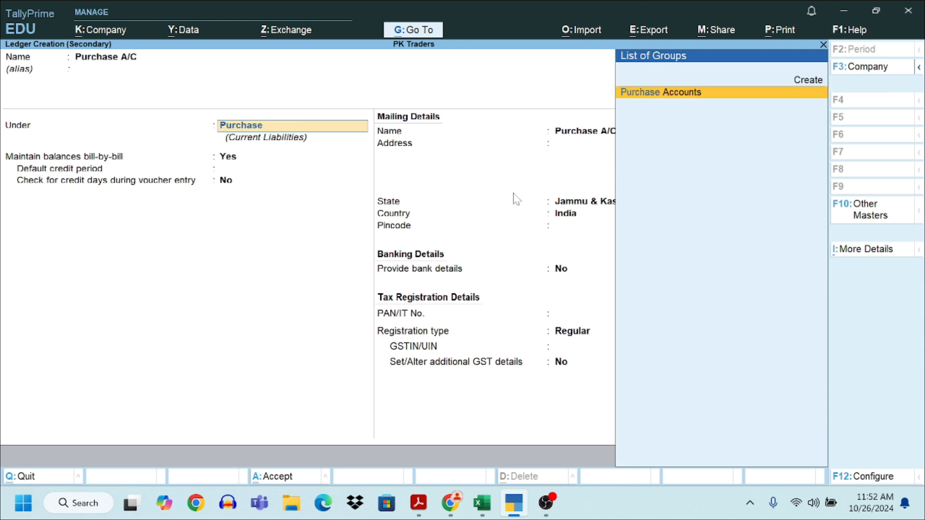
{"action": "key", "text": "Return"}
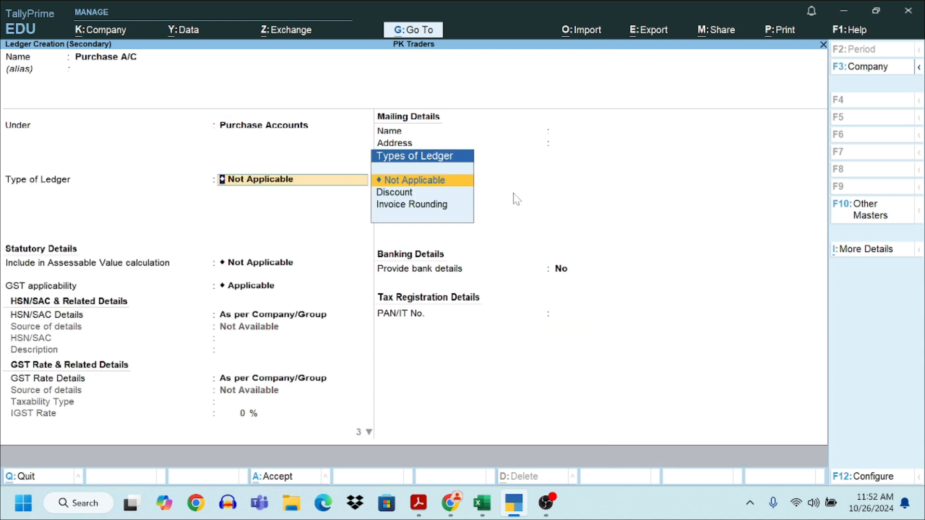
{"action": "key", "text": "ctrl"}
{"action": "key", "text": "ctrl+a"}
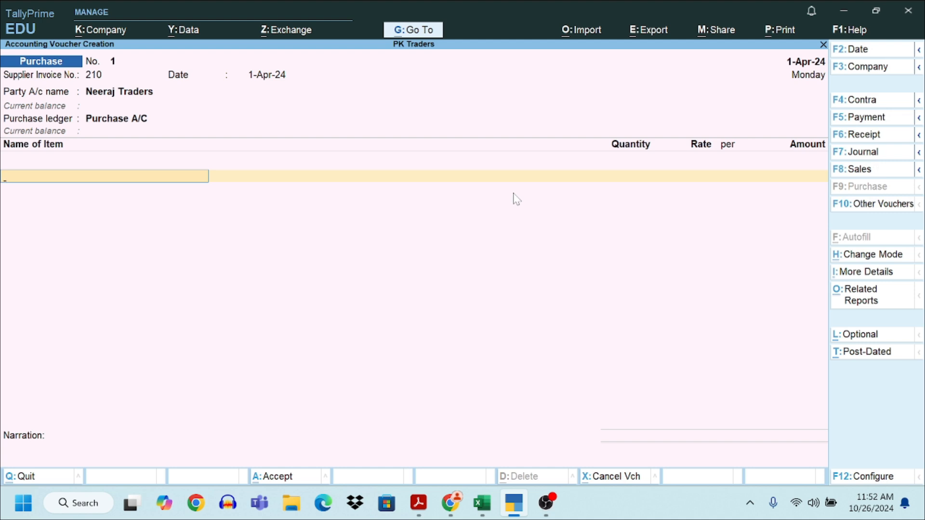
{"action": "left_click", "coordinate": [124, 123]}
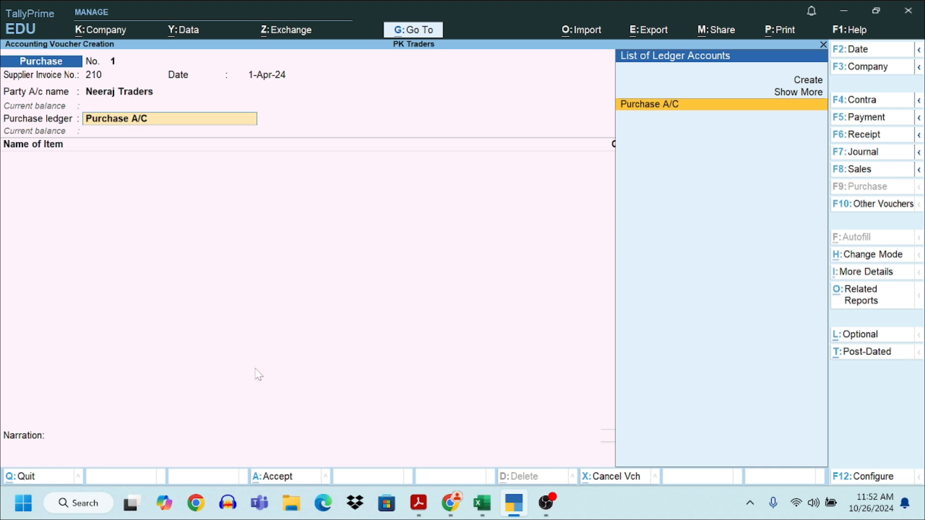
{"action": "key", "text": "Return"}
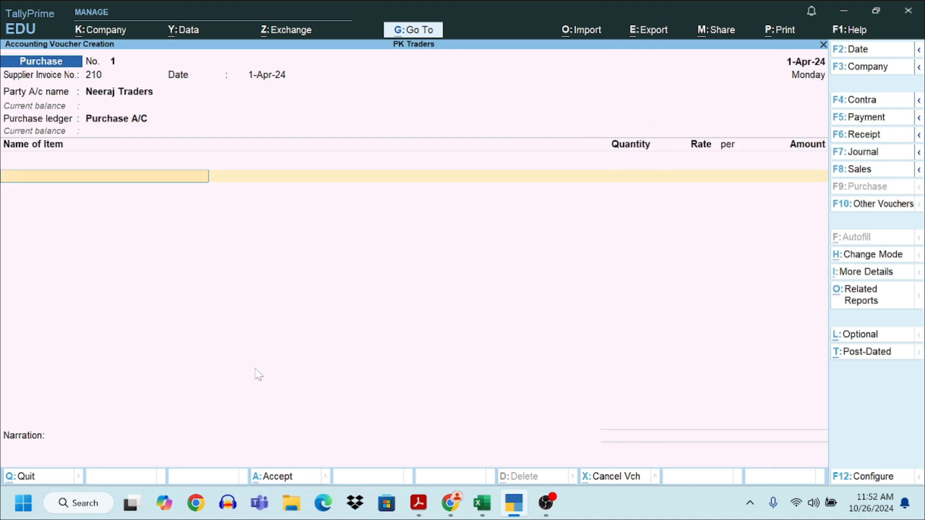
Step: Look up the first item in the PDF bill and select Microsoft Wired Keyboard as the first stock item in the TallyPrime voucher
{"action": "left_click", "coordinate": [420, 506]}
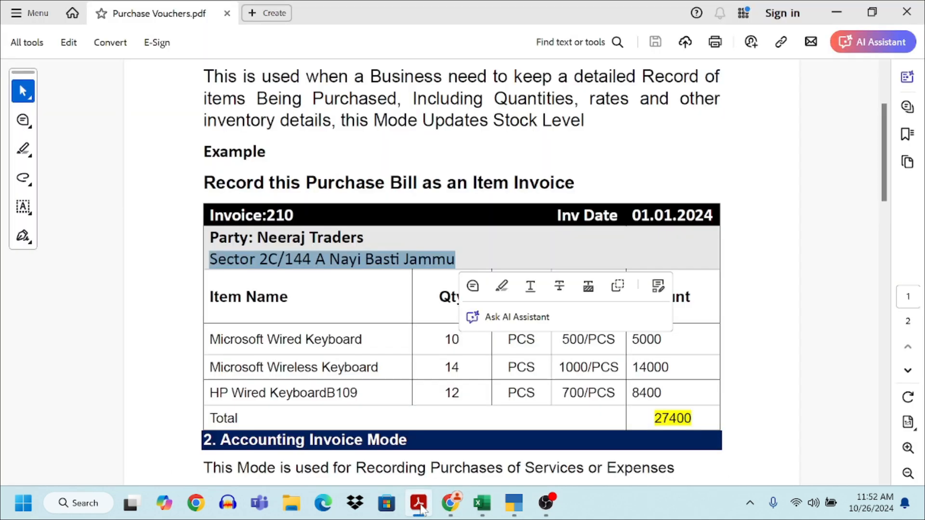
{"action": "scroll", "coordinate": [256, 349], "scroll_direction": "down", "scroll_amount": 2}
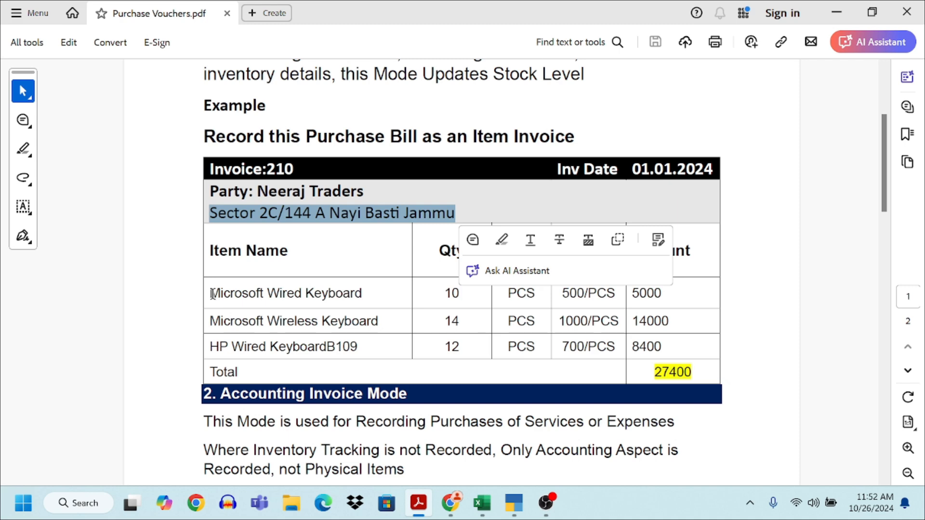
{"action": "left_click_drag", "start_coordinate": [213, 294], "coordinate": [407, 299]}
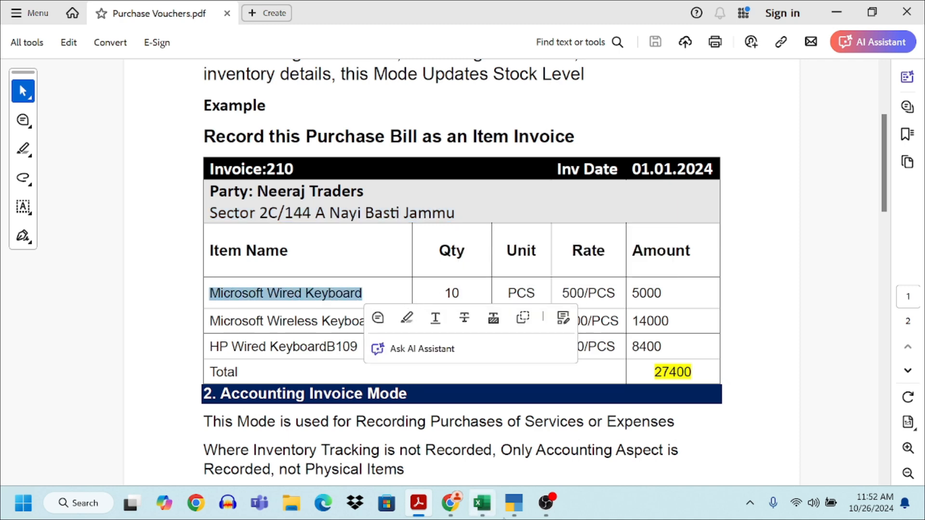
{"action": "left_click", "coordinate": [513, 502]}
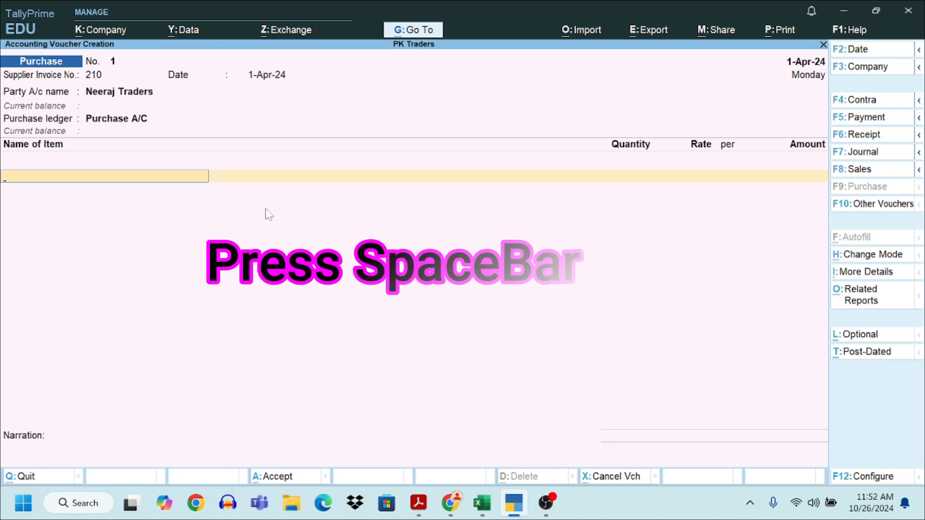
{"action": "key", "text": "space"}
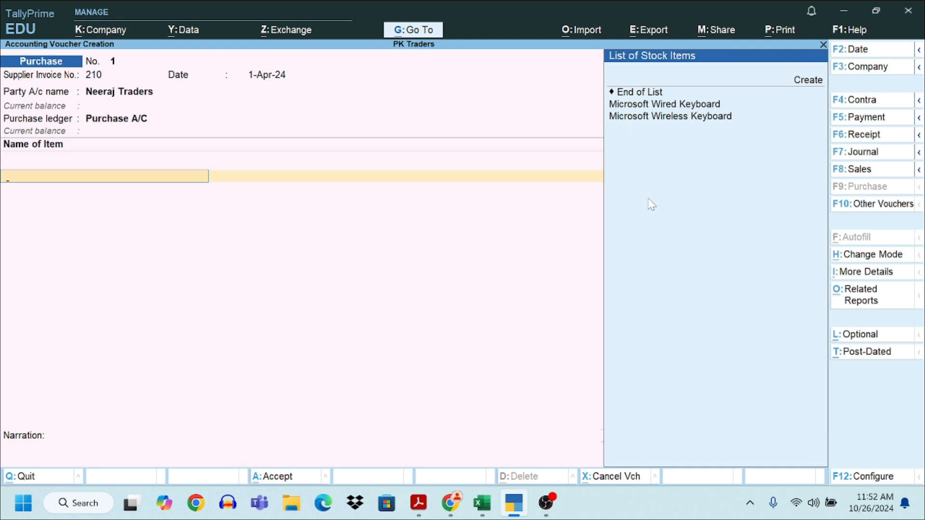
{"action": "left_click", "coordinate": [640, 108]}
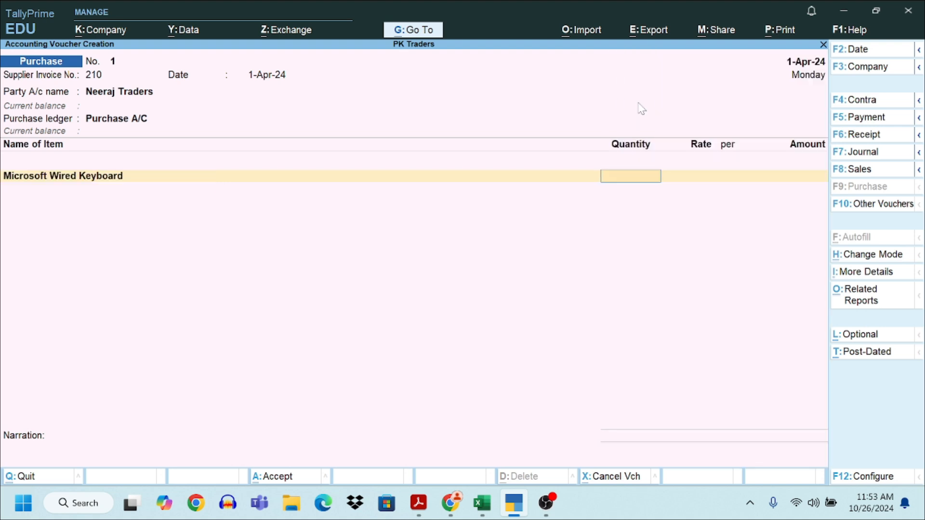
Step: Enter a quantity of 10 PCS at a rate of 500 for the Microsoft Wired Keyboard line
{"action": "type", "text": "10"}
{"action": "key", "text": "Return"}
{"action": "type", "text": "500"}
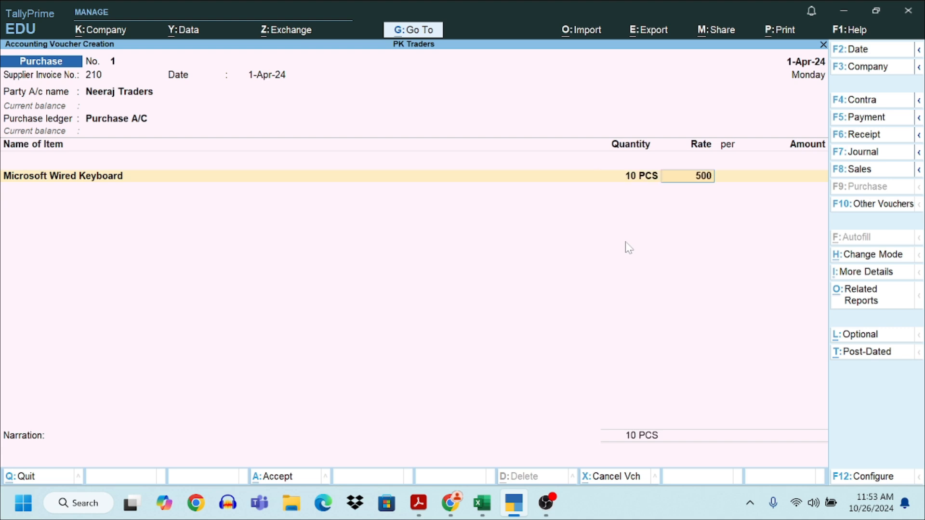
{"action": "key", "text": "Return"}
{"action": "key", "text": "Return"}
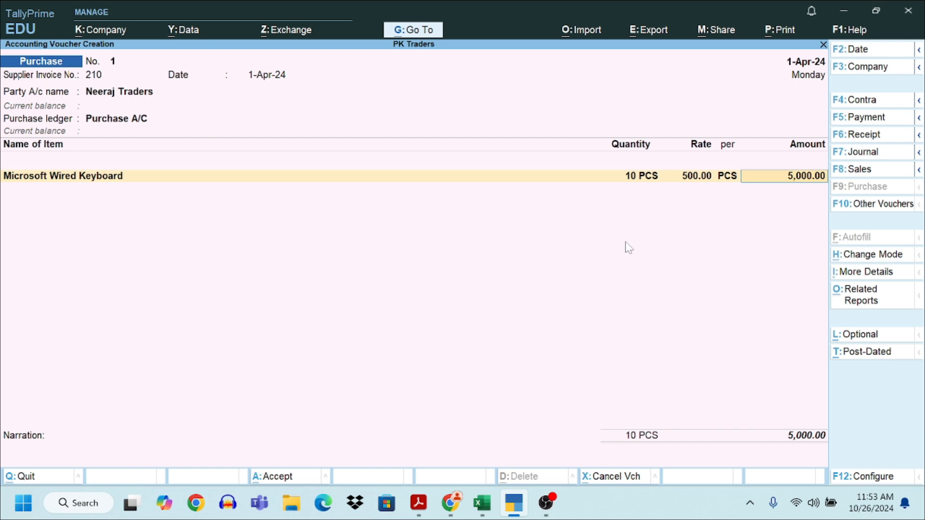
{"action": "key", "text": "Return"}
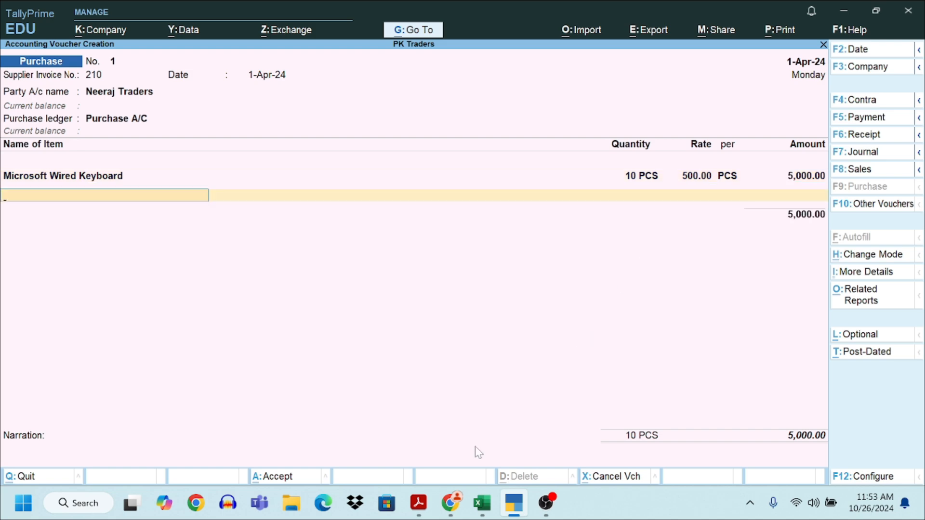
Step: Look up the second item in the PDF bill and select Microsoft Wireless Keyboard as the second stock item in the TallyPrime voucher
{"action": "left_click", "coordinate": [419, 503]}
{"action": "left_click", "coordinate": [253, 321]}
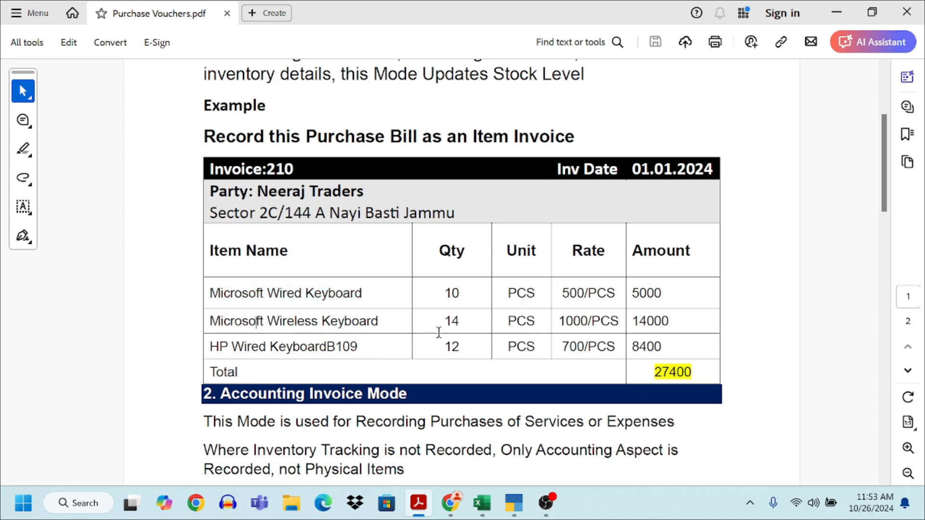
{"action": "left_click", "coordinate": [514, 504]}
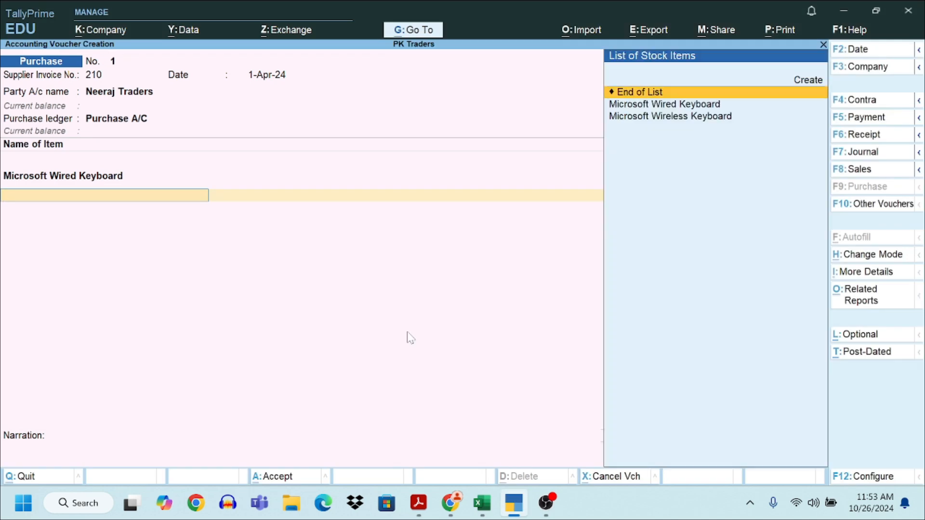
{"action": "key", "text": "Down"}
{"action": "key", "text": "Down"}
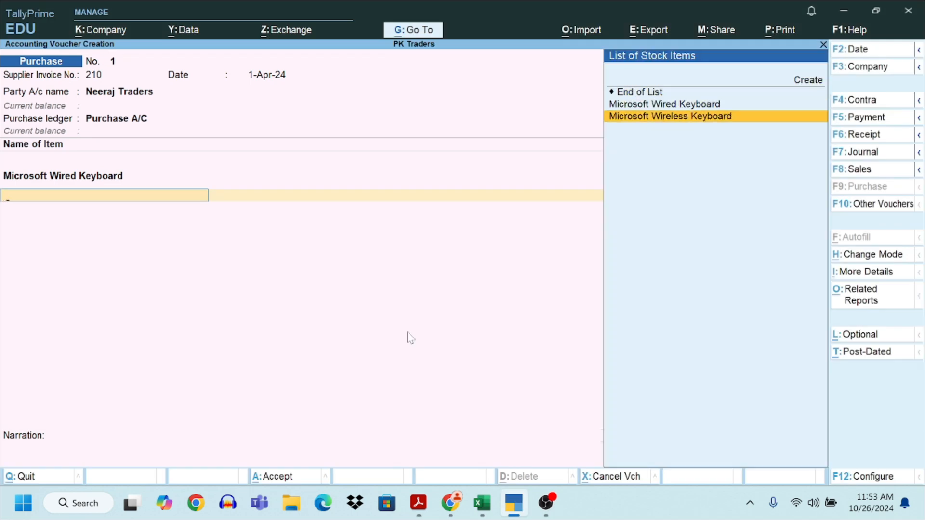
{"action": "key", "text": "Return"}
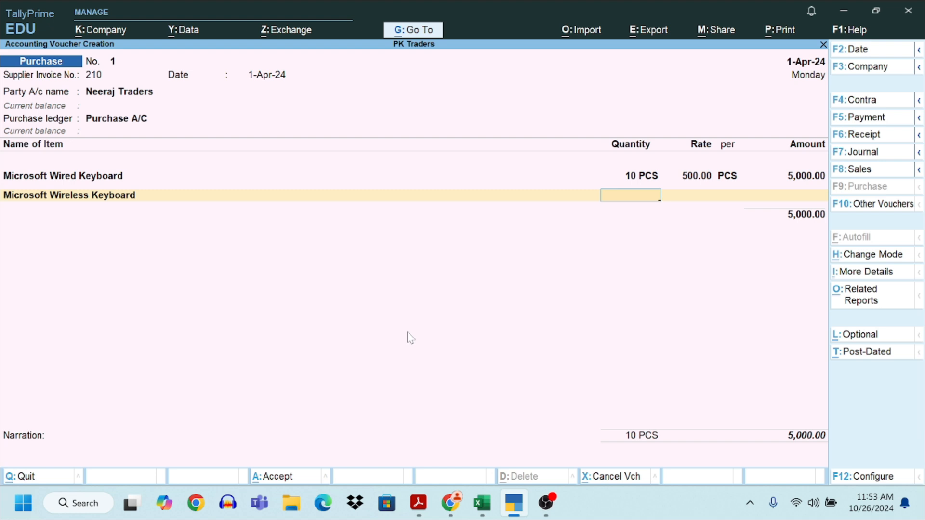
Step: Enter a quantity of 15 PCS at a rate of 1000 for the Microsoft Wireless Keyboard line
{"action": "type", "text": "15"}
{"action": "key", "text": "Return"}
{"action": "type", "text": "1000"}
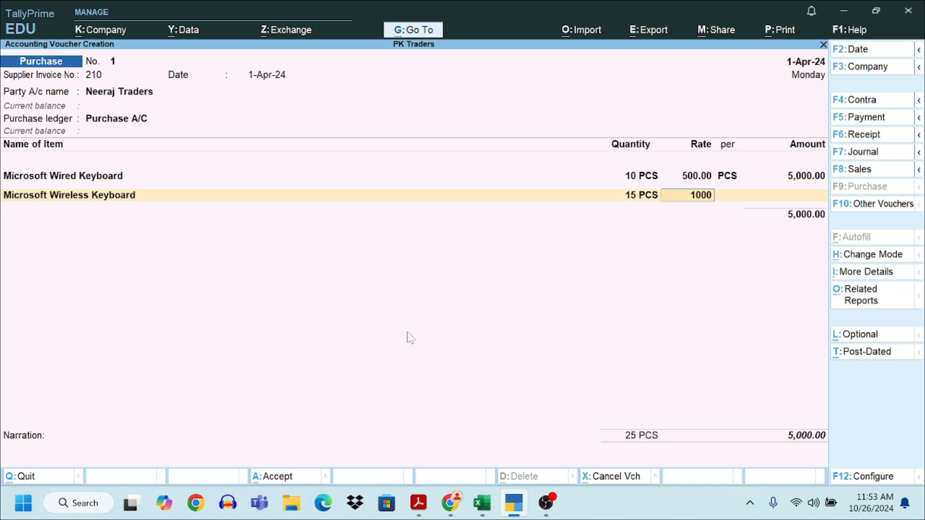
{"action": "key", "text": "Return"}
{"action": "key", "text": "Return"}
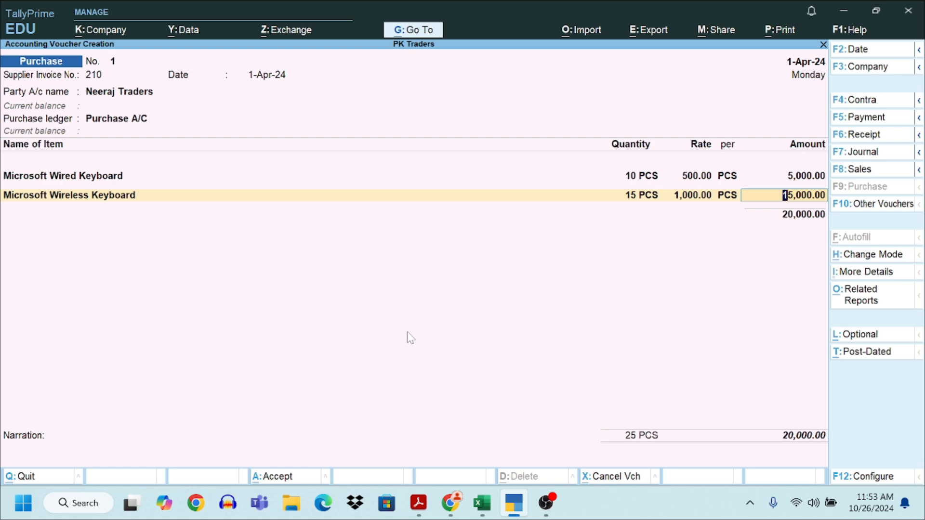
{"action": "key", "text": "Return"}
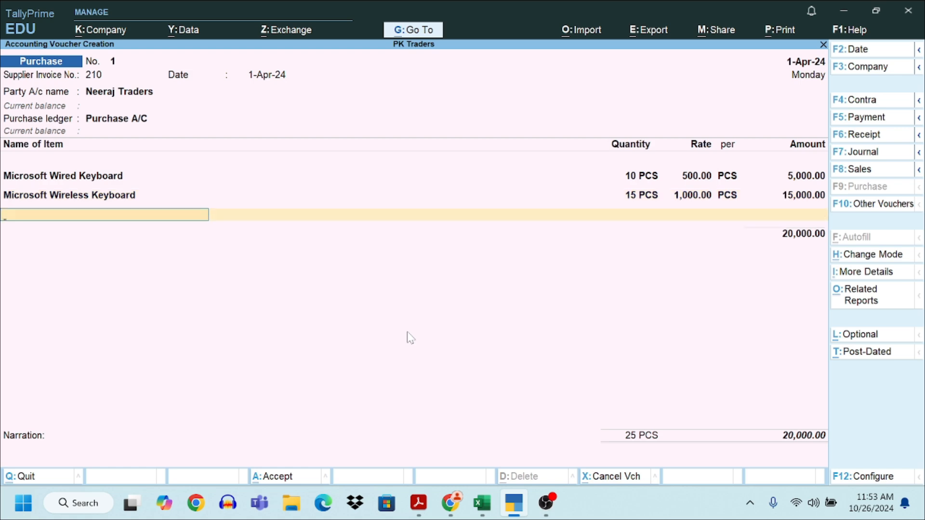
Step: Look up the third item in the PDF bill and check TallyPrime's stock item list for HP Wired KeyboardB109
{"action": "left_click", "coordinate": [418, 503]}
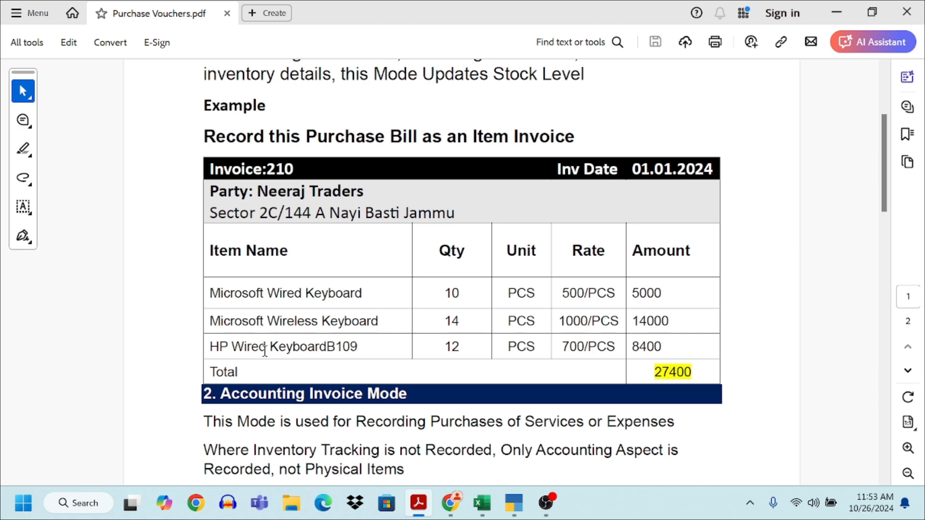
{"action": "left_click_drag", "start_coordinate": [232, 347], "coordinate": [357, 346]}
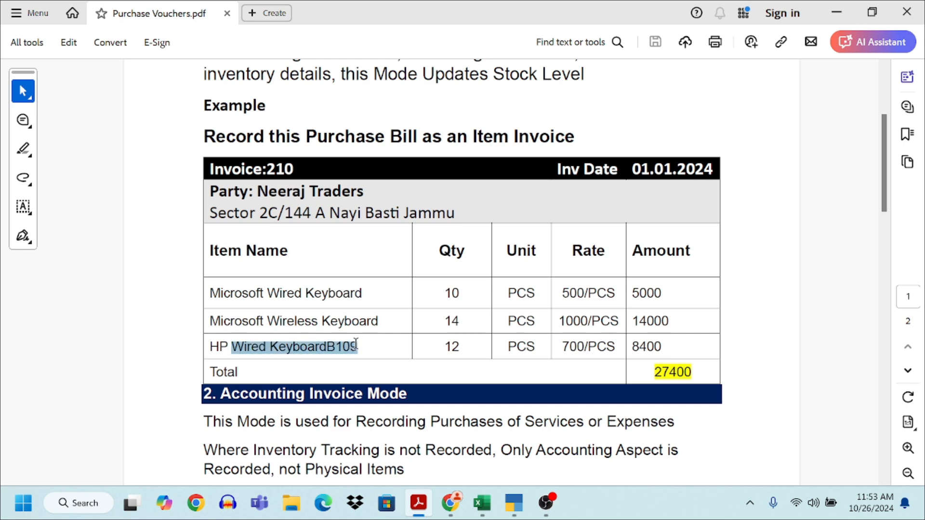
{"action": "left_click", "coordinate": [514, 509]}
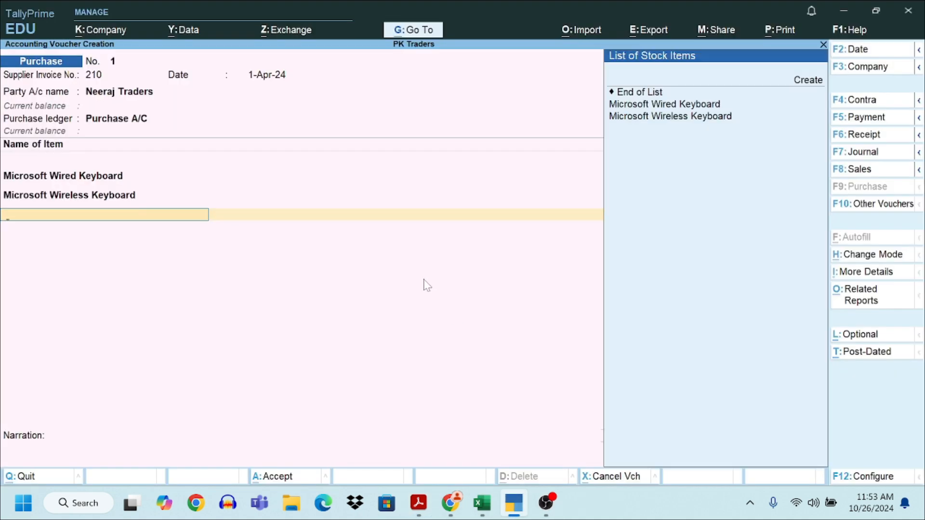
{"action": "key", "text": "Down"}
{"action": "key", "text": "Down"}
{"action": "key", "text": "Down"}
{"action": "key", "text": "Up"}
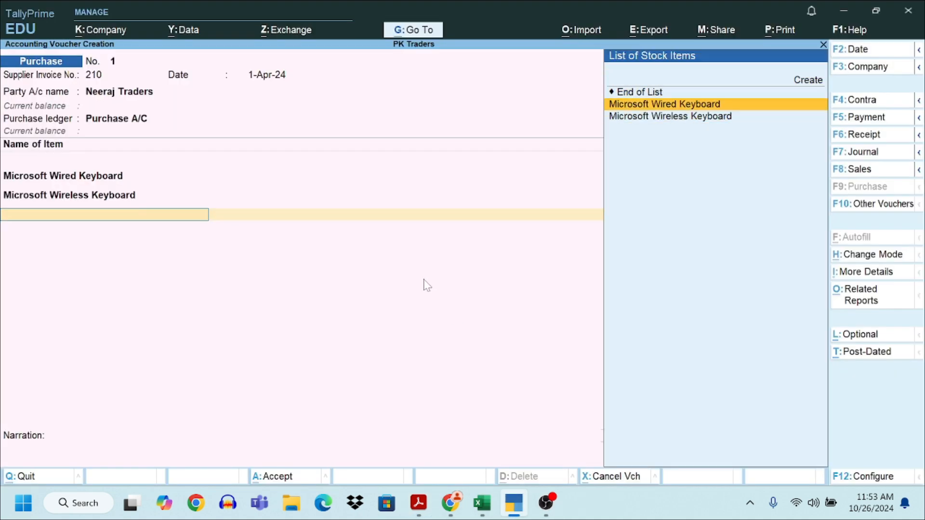
{"action": "key", "text": "Down"}
{"action": "key", "text": "Up"}
Step: Start a new stock item from the voucher and name it HP Wired KeyboardB109, copying the name from the PDF bill into TallyPrime
{"action": "key", "text": "alt"}
{"action": "key", "text": "alt+c"}
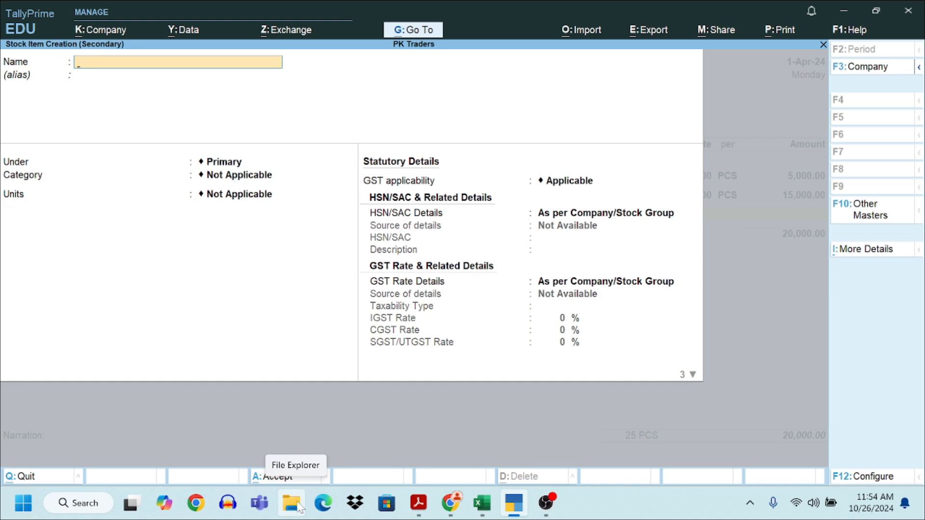
{"action": "type", "text": "HP"}
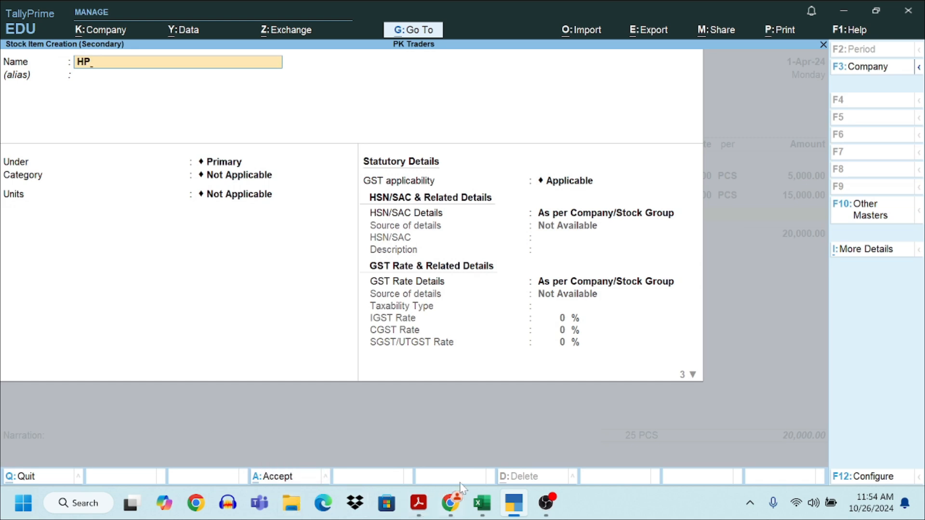
{"action": "mouse_move", "coordinate": [475, 515]}
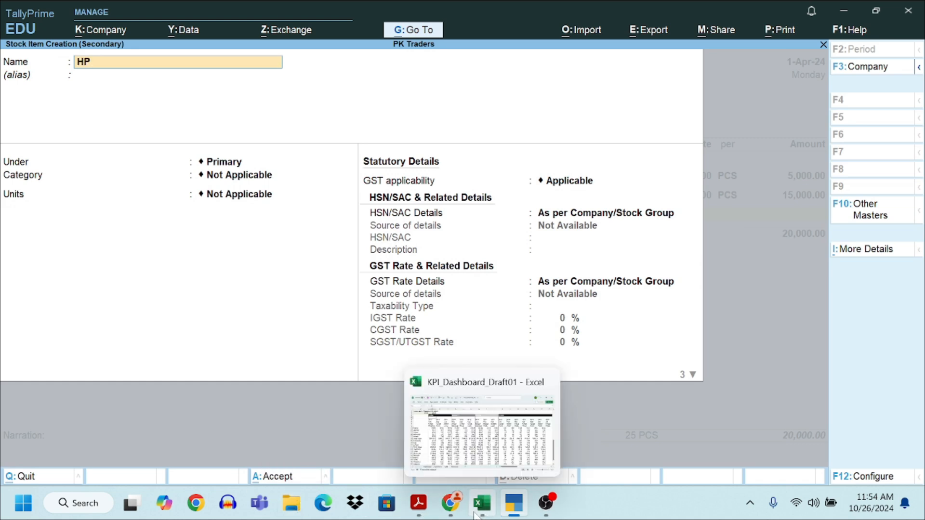
{"action": "left_click", "coordinate": [420, 510]}
{"action": "left_click", "coordinate": [215, 346]}
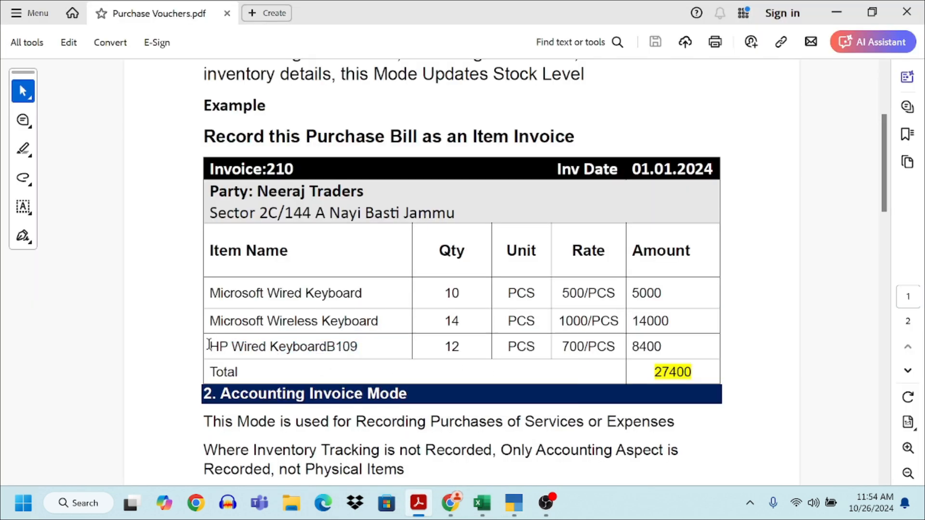
{"action": "left_click_drag", "start_coordinate": [207, 347], "coordinate": [362, 354]}
{"action": "key", "text": "ctrl+c"}
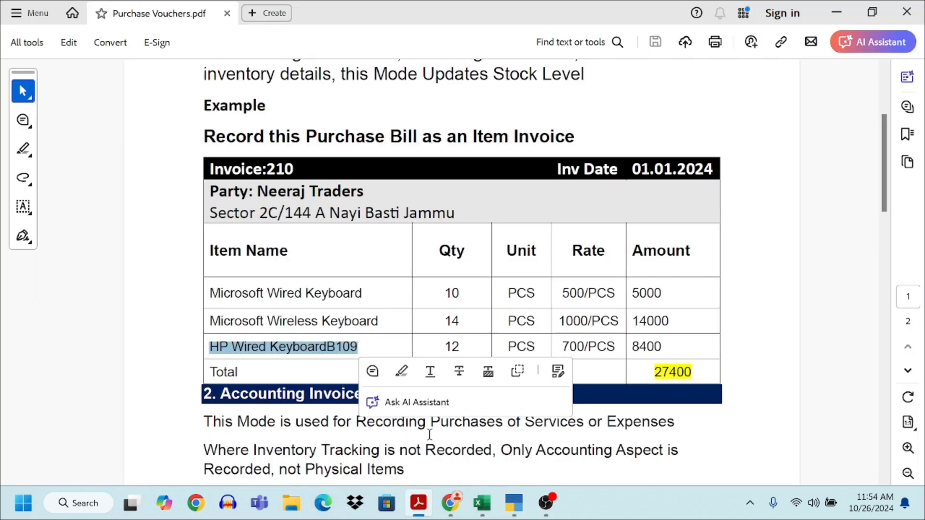
{"action": "left_click", "coordinate": [514, 503]}
{"action": "key", "text": "BackSpace"}
{"action": "key", "text": "BackSpace"}
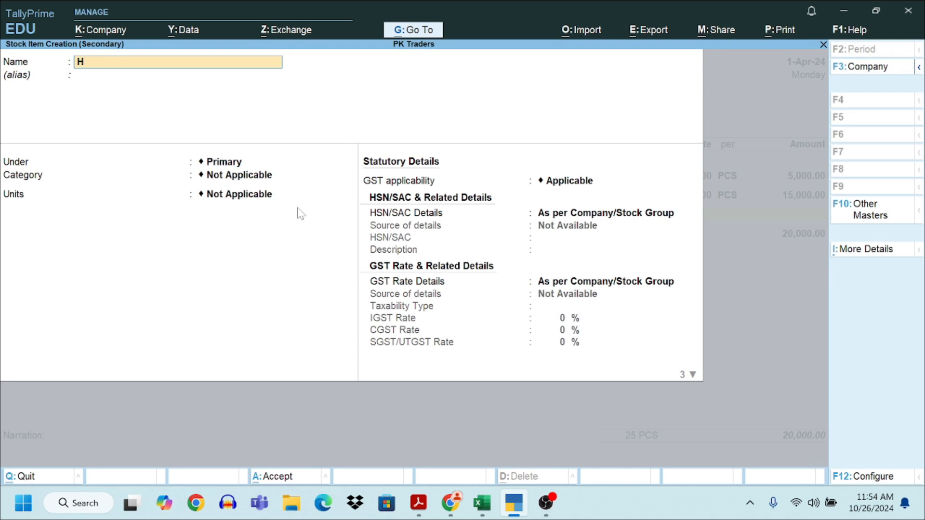
{"action": "key", "text": "ctrl+v"}
{"action": "key", "text": "Return"}
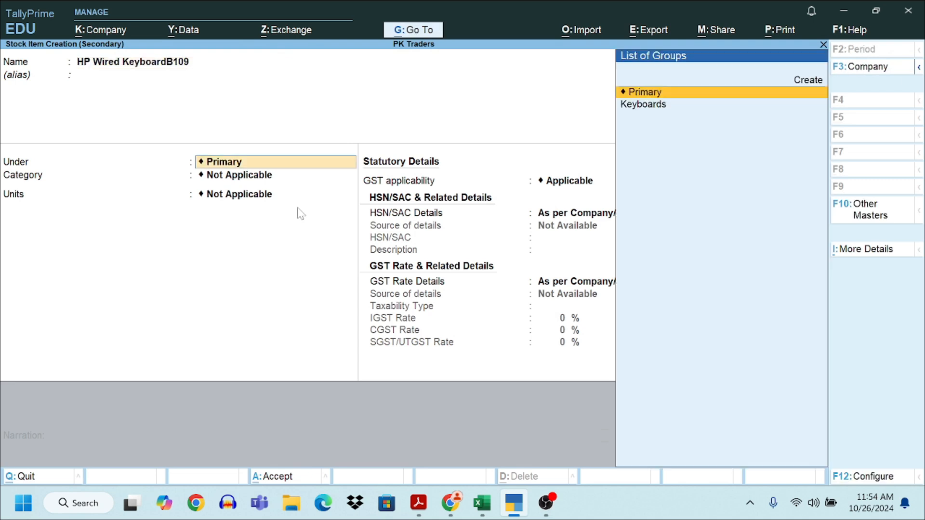
Step: Place the new stock item under the Keyboards group with PCS as its unit and save it with the default GST details
{"action": "key", "text": "Down"}
{"action": "key", "text": "Return"}
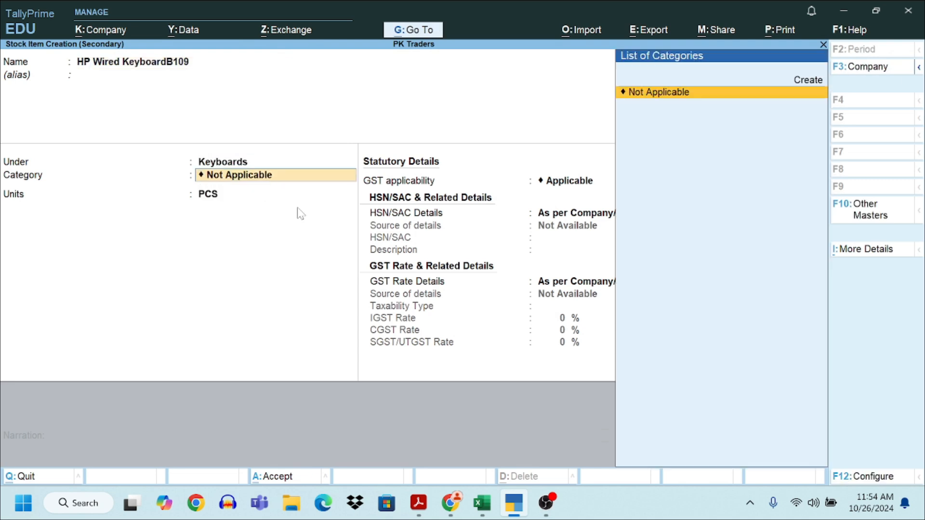
{"action": "key", "text": "Return"}
{"action": "key", "text": "Return"}
{"action": "key", "text": "Return"}
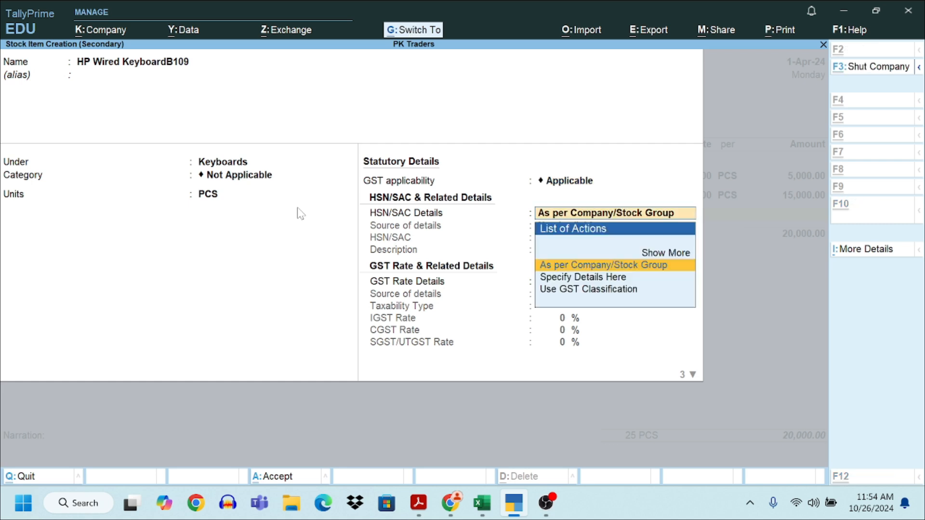
{"action": "key", "text": "ctrl+a"}
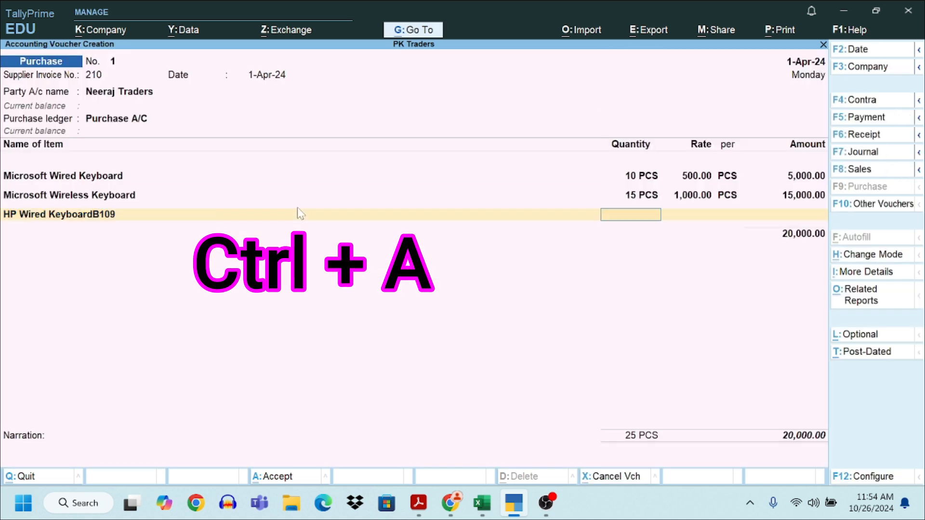
Step: Check the third item's figures in the PDF bill and enter 12 PCS at a rate of 700 for HP Wired KeyboardB109 in TallyPrime
{"action": "mouse_move", "coordinate": [443, 492]}
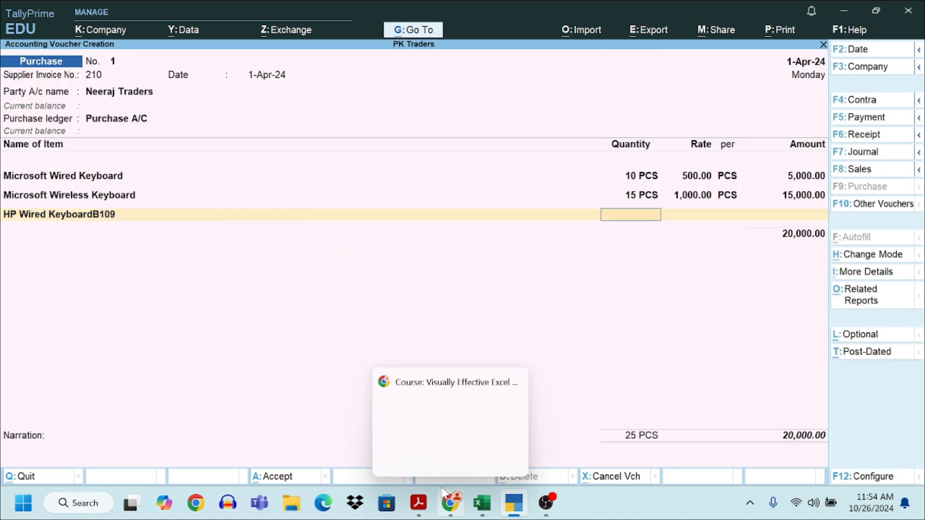
{"action": "left_click", "coordinate": [418, 502]}
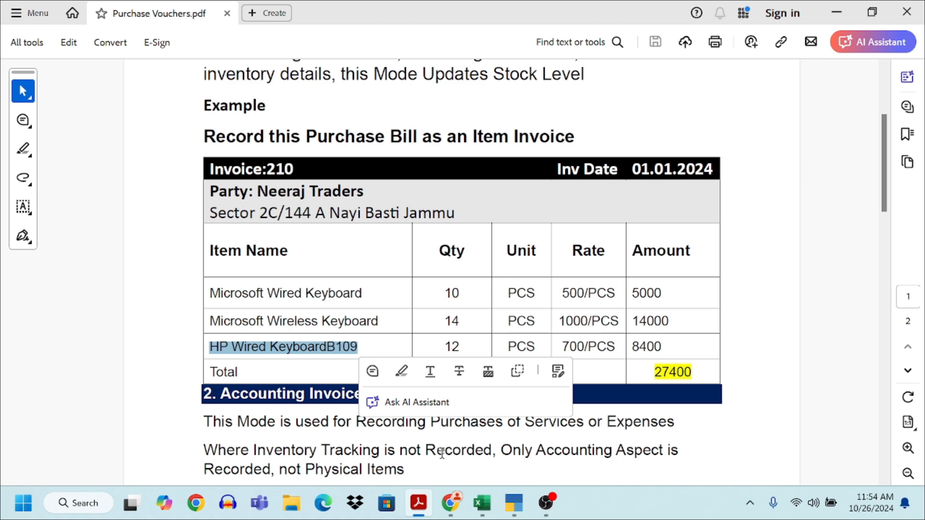
{"action": "left_click", "coordinate": [512, 501]}
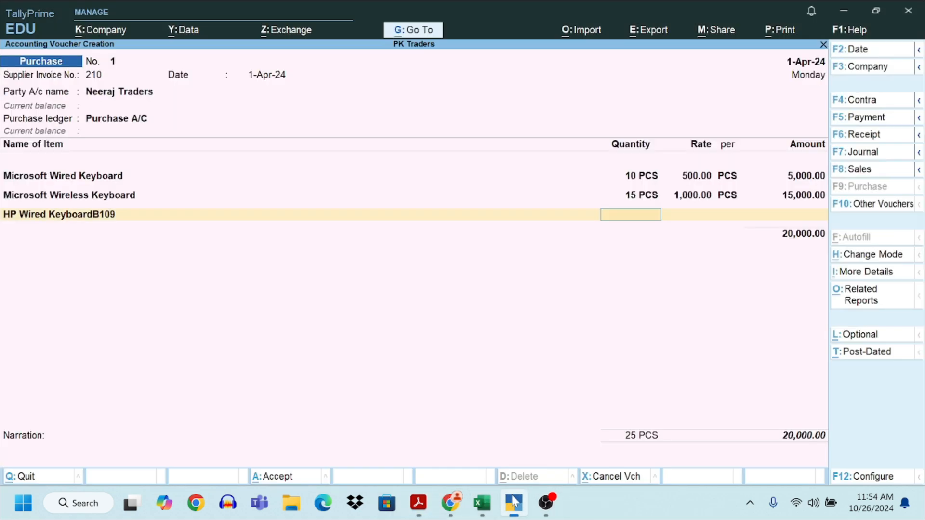
{"action": "type", "text": "12"}
{"action": "key", "text": "Return"}
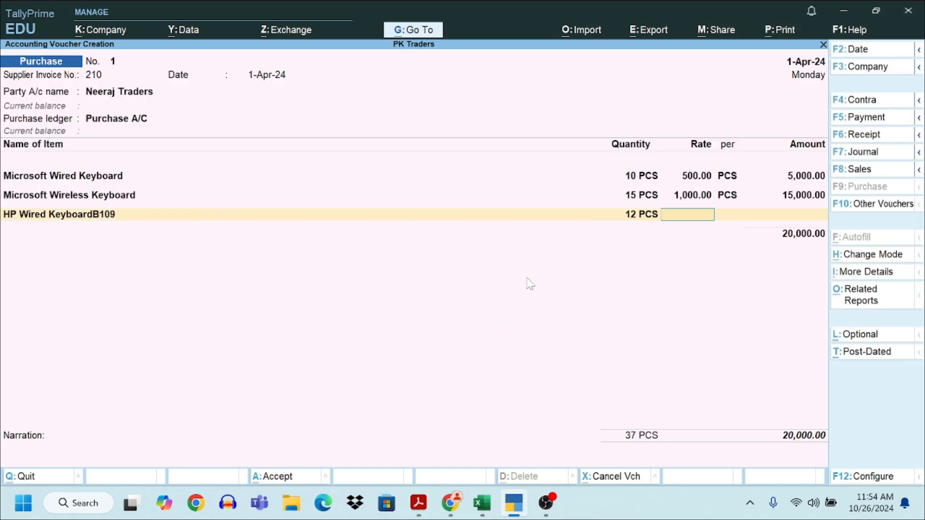
{"action": "type", "text": "700"}
{"action": "key", "text": "Return"}
{"action": "key", "text": "Return"}
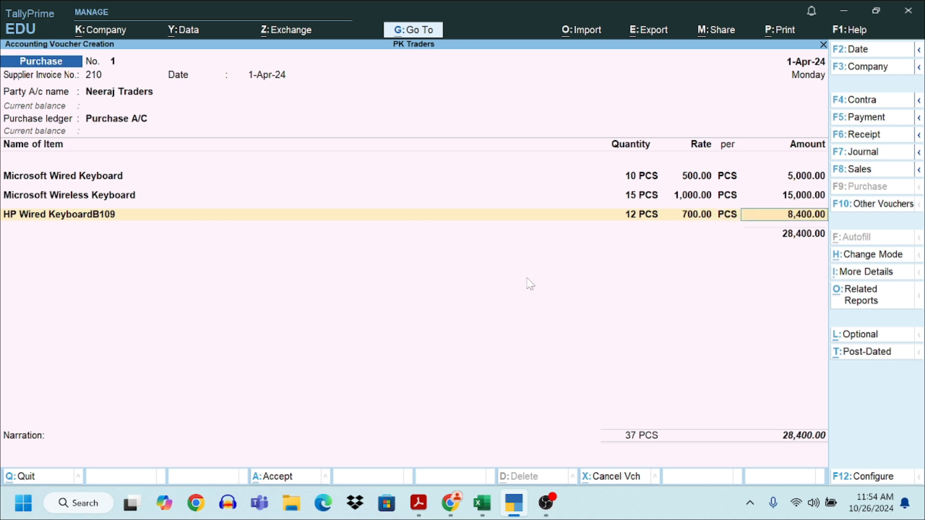
{"action": "key", "text": "Return"}
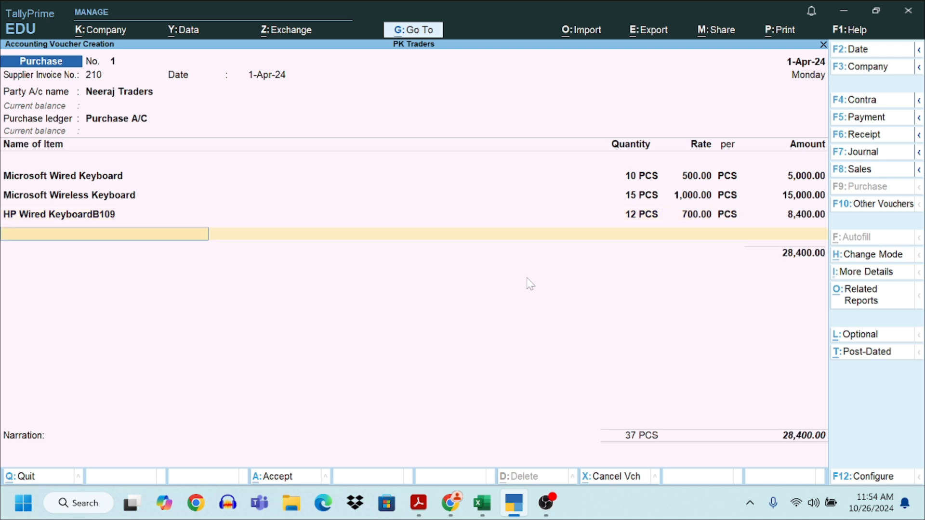
Step: Review the bill's items in the PDF and end the TallyPrime voucher's item and additional ledger lists without further entries
{"action": "left_click", "coordinate": [418, 503]}
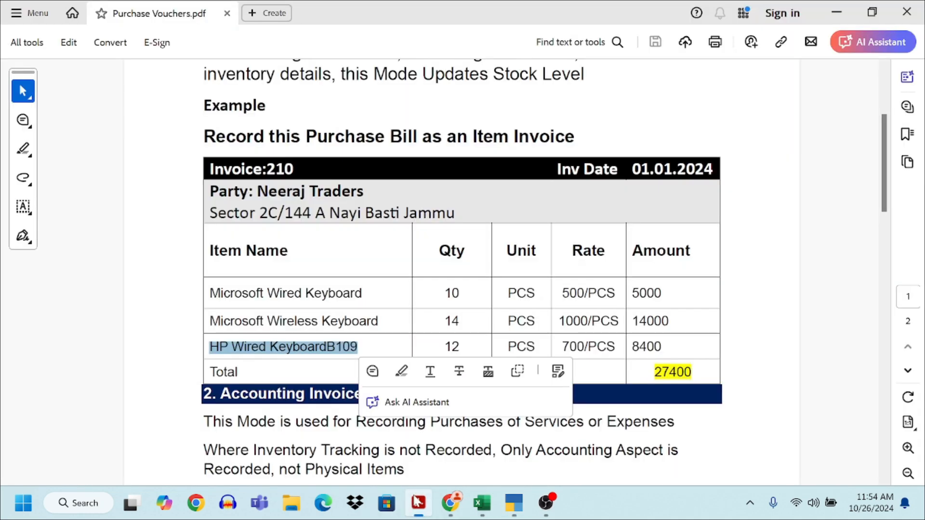
{"action": "scroll", "coordinate": [382, 320], "scroll_direction": "down", "scroll_amount": 2}
{"action": "left_click", "coordinate": [265, 301]}
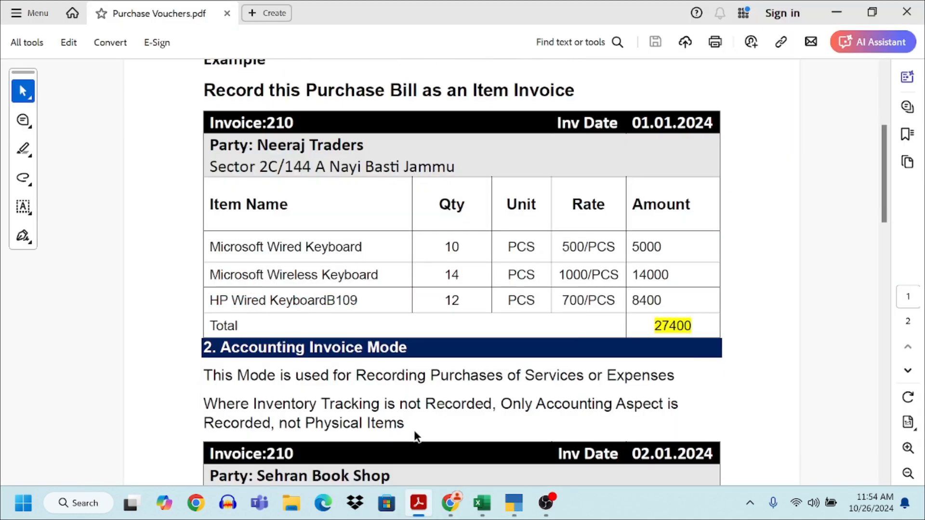
{"action": "left_click", "coordinate": [514, 503]}
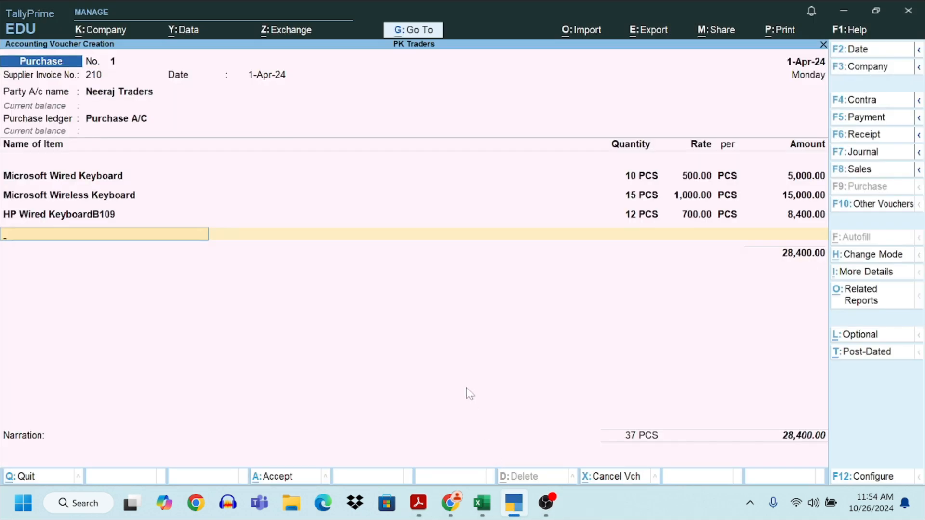
{"action": "key", "text": "Return"}
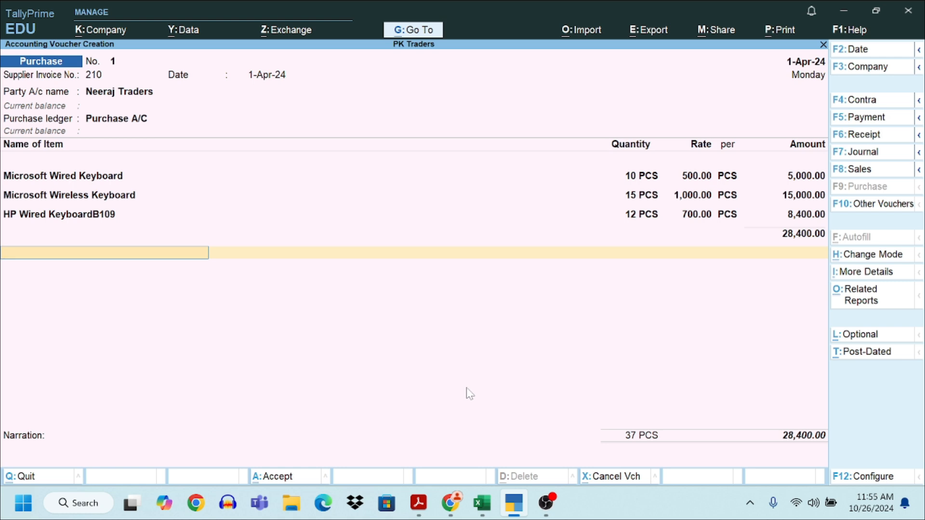
{"action": "key", "text": "Return"}
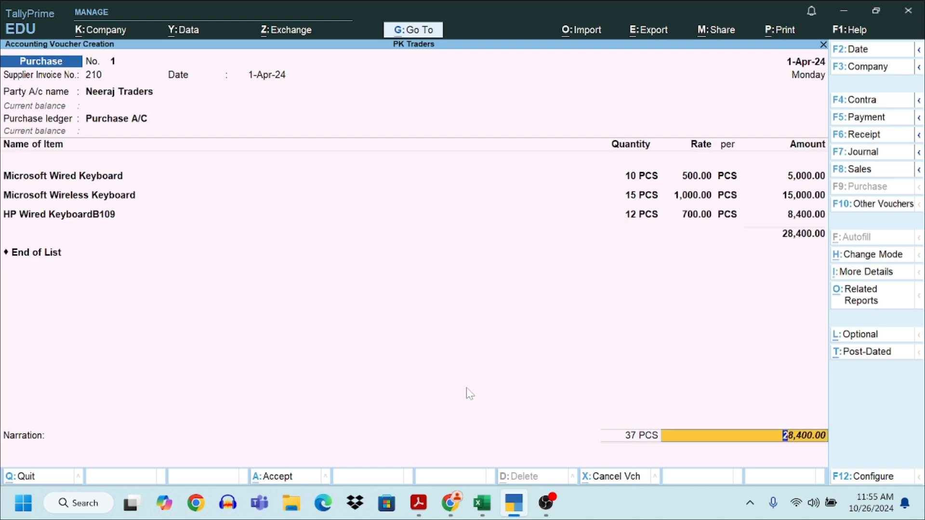
Step: Accept the voucher total and assign the full 28,400.00 to a New Ref in Neeraj Traders' bill-wise details, keeping the supplier invoice number as its name
{"action": "key", "text": "Return"}
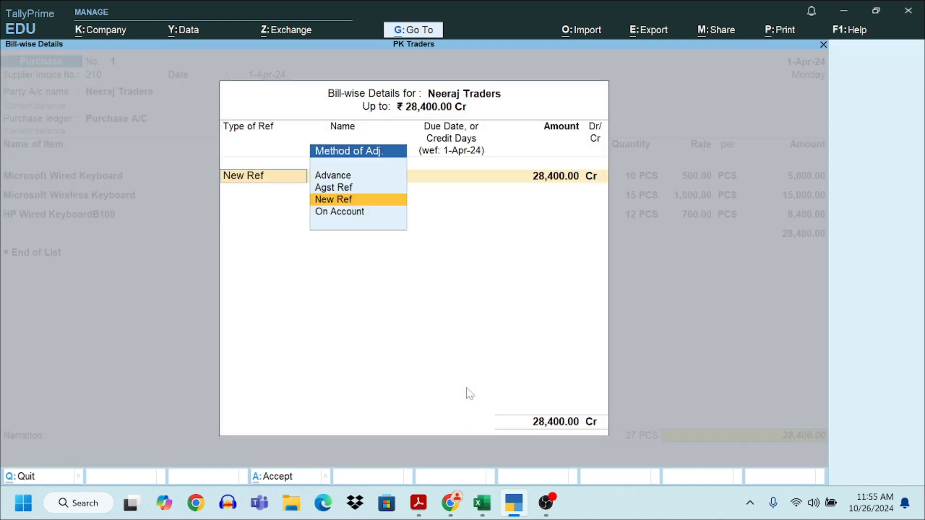
{"action": "key", "text": "Return"}
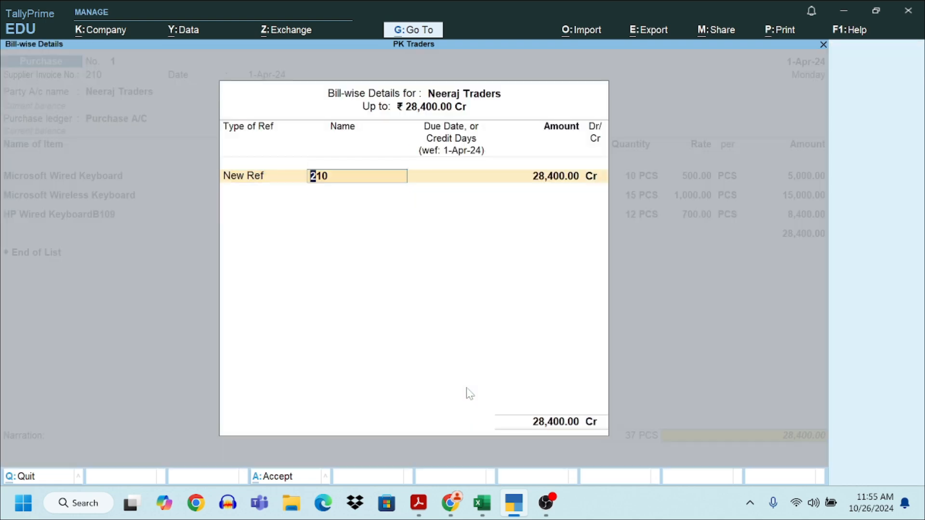
{"action": "key", "text": "Return"}
{"action": "key", "text": "Return"}
{"action": "key", "text": "Return"}
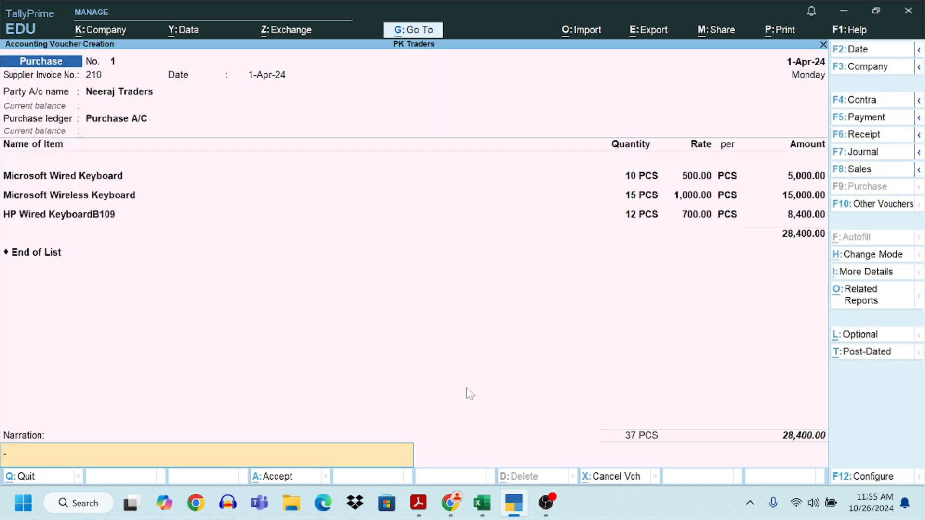
Step: Enter the narration "Being Items Purchased From Neeraj Traders" and save the purchase voucher
{"action": "type", "text": "Being Items Purchased"}
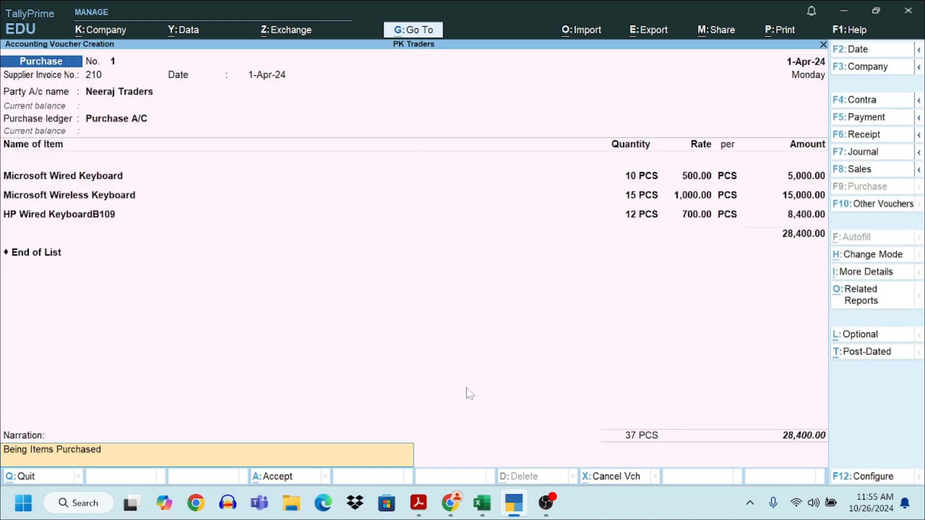
{"action": "type", "text": " From Neeraj Traders"}
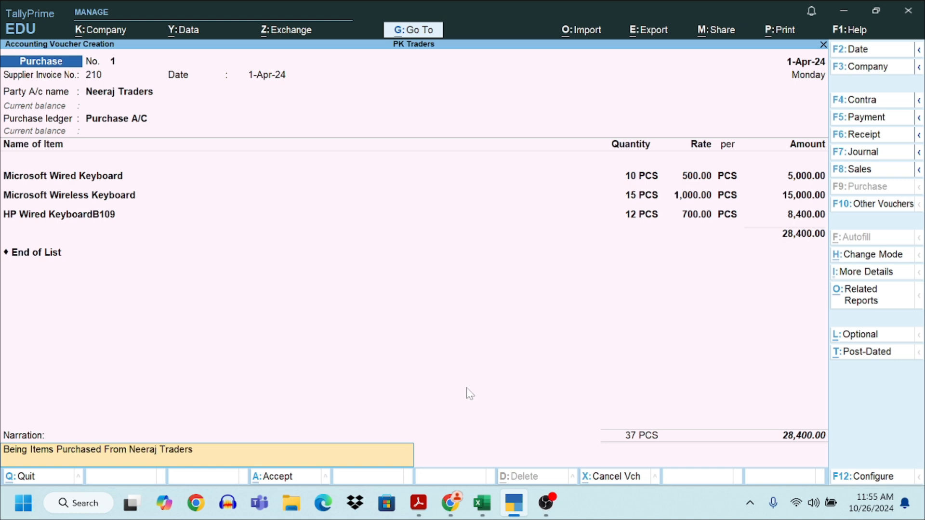
{"action": "key", "text": "Return"}
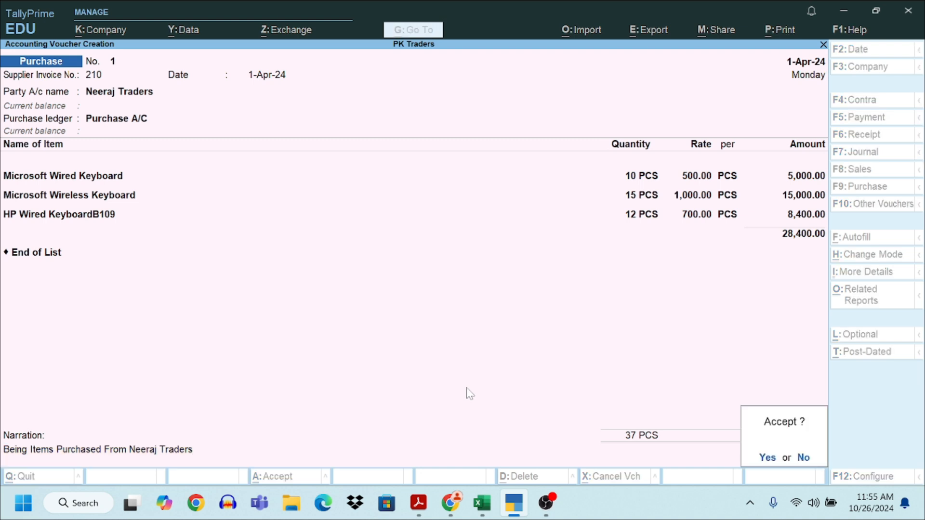
{"action": "key", "text": "y"}
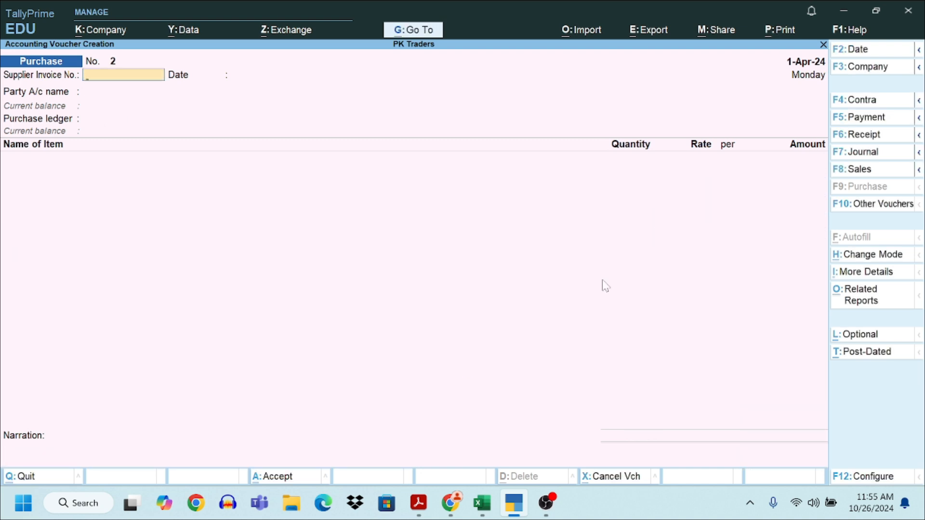
Step: Reopen the saved purchase voucher, examine its invoice in an enlarged print preview, and close the preview without printing
{"action": "key", "text": "Page_Up"}
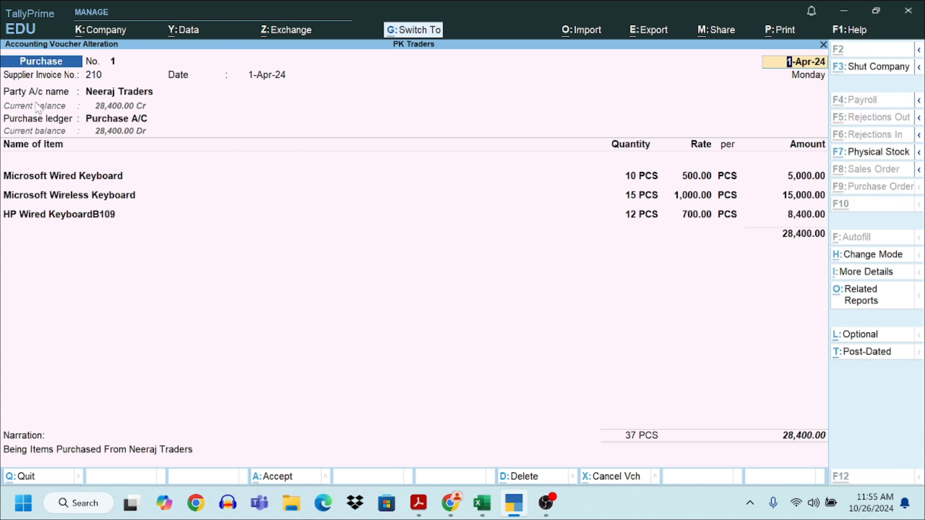
{"action": "key", "text": "ctrl+p"}
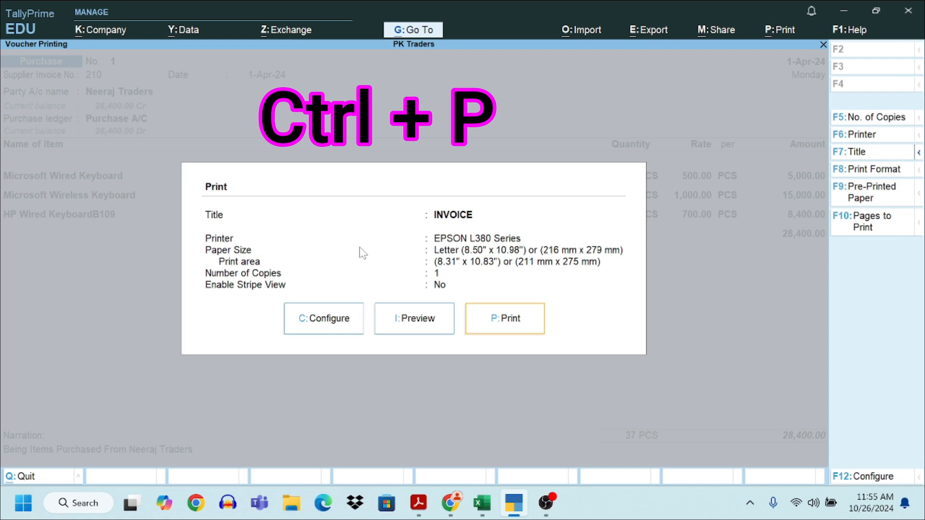
{"action": "left_click", "coordinate": [404, 322]}
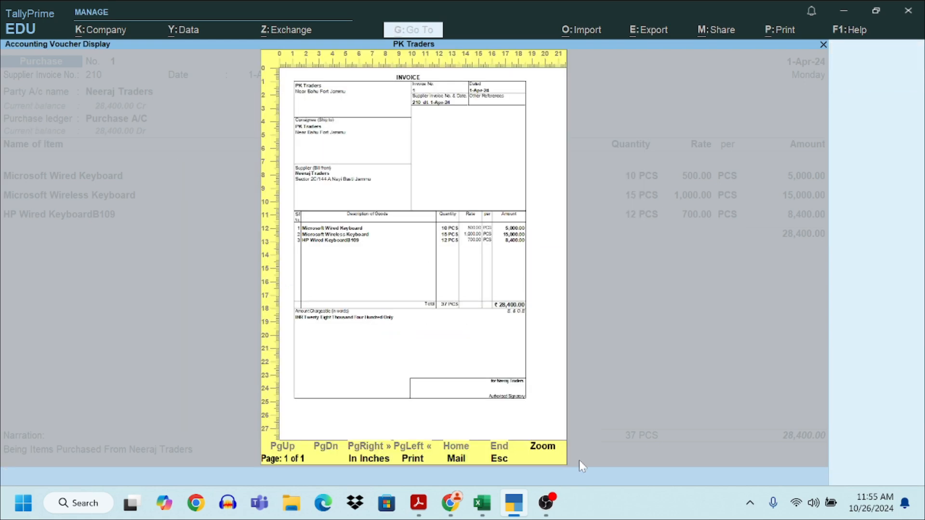
{"action": "left_click", "coordinate": [537, 452]}
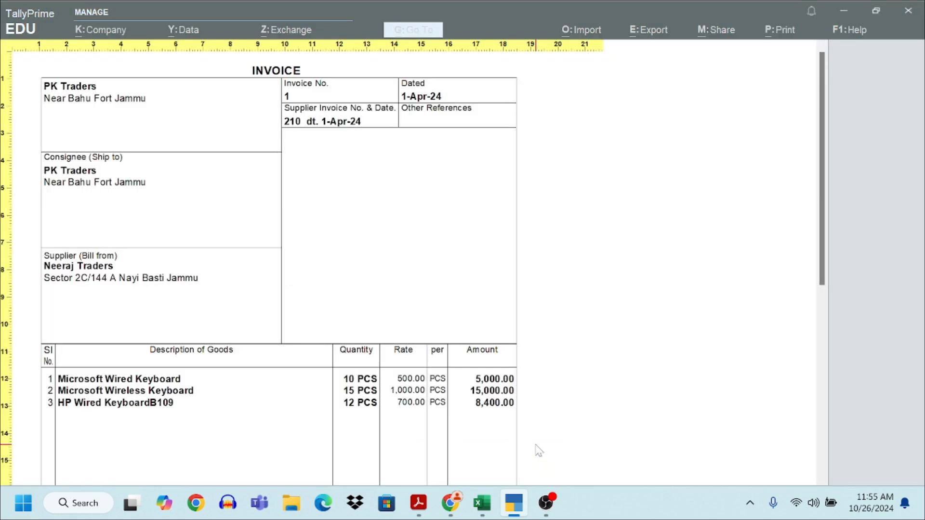
{"action": "scroll", "coordinate": [370, 266], "scroll_direction": "down", "scroll_amount": 3}
{"action": "scroll", "coordinate": [274, 290], "scroll_direction": "down", "scroll_amount": 3}
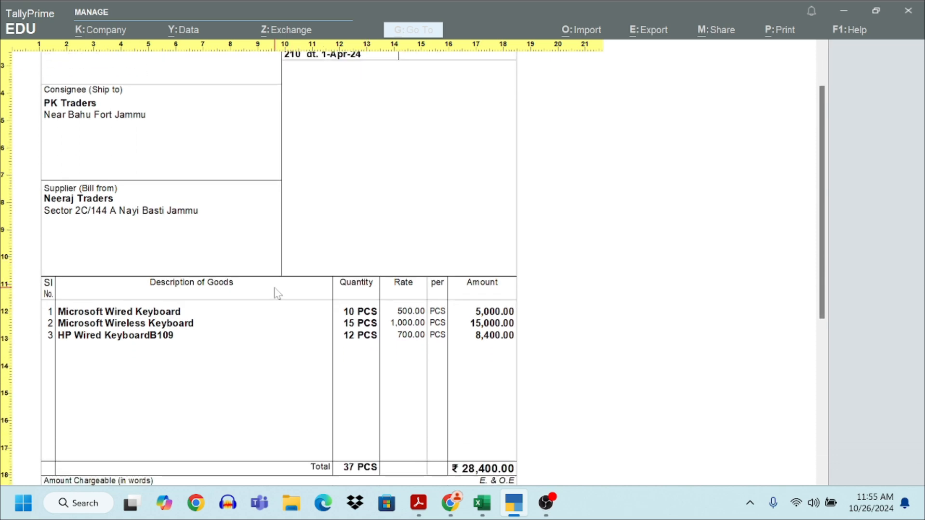
{"action": "scroll", "coordinate": [227, 313], "scroll_direction": "down", "scroll_amount": 2}
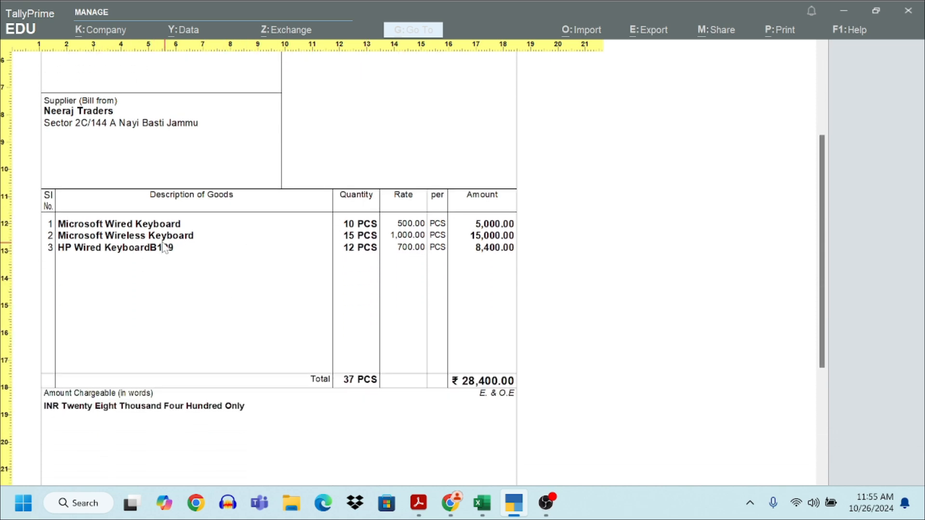
{"action": "key", "text": "Escape"}
{"action": "key", "text": "Escape"}
{"action": "key", "text": "Escape"}
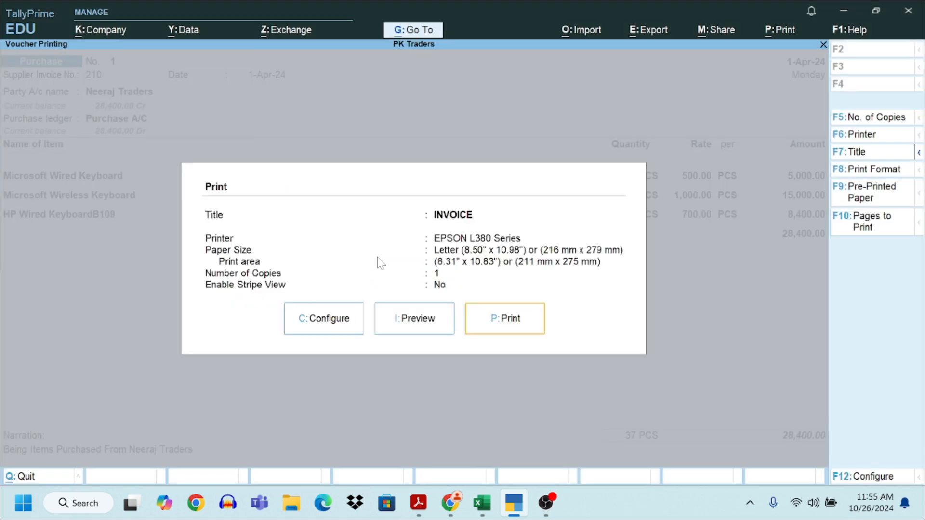
{"action": "key", "text": "Escape"}
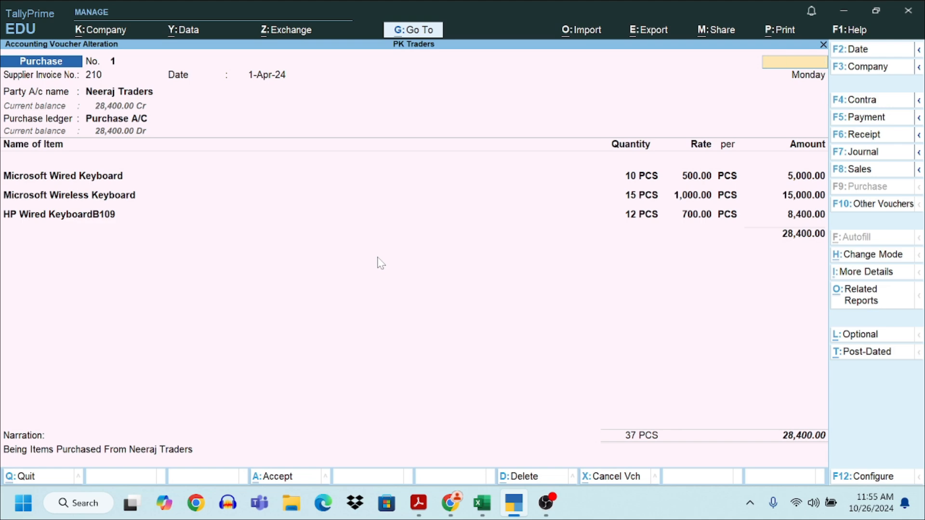
Step: Leave the voucher, view the Keyboards group's items in the Stock Summary report, and return to the Gateway of Tally
{"action": "key", "text": "Escape"}
{"action": "key", "text": "Return"}
{"action": "key", "text": "Escape"}
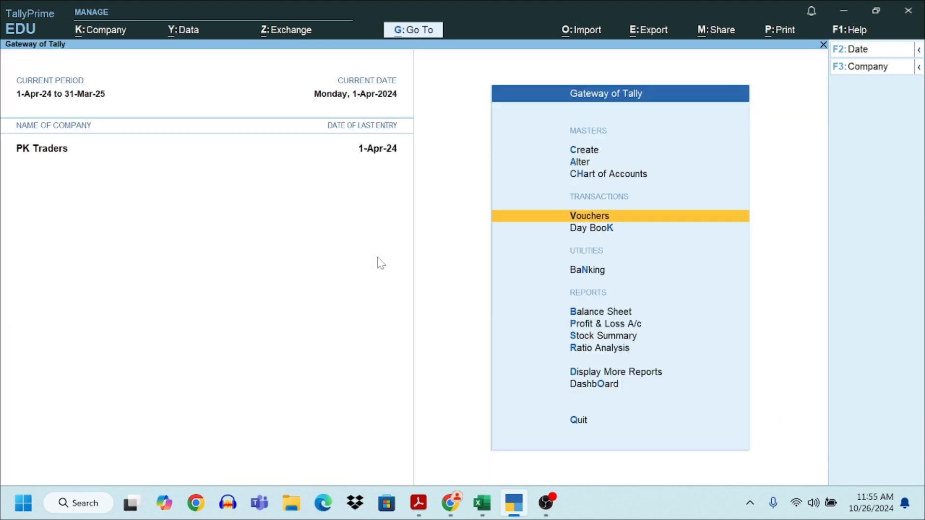
{"action": "key", "text": "Down"}
{"action": "key", "text": "Down"}
{"action": "key", "text": "Down"}
{"action": "key", "text": "Down"}
{"action": "key", "text": "Down"}
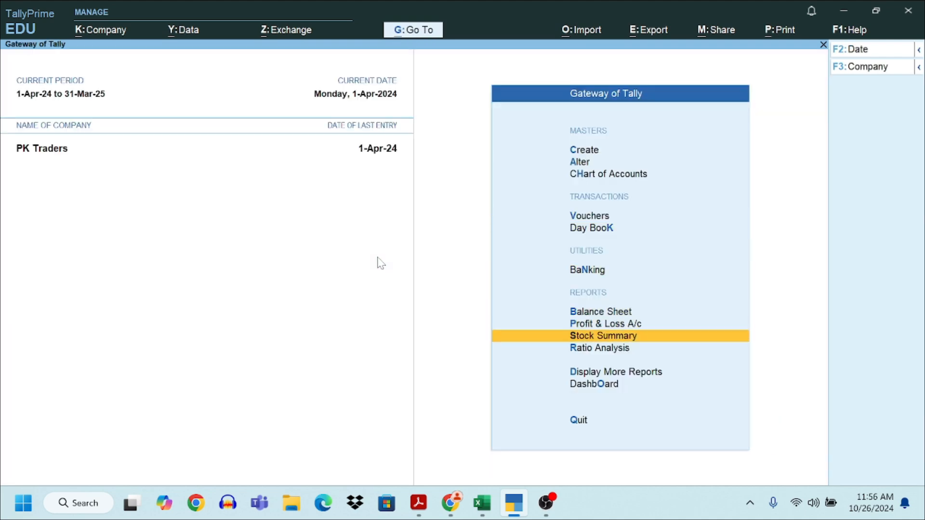
{"action": "key", "text": "Return"}
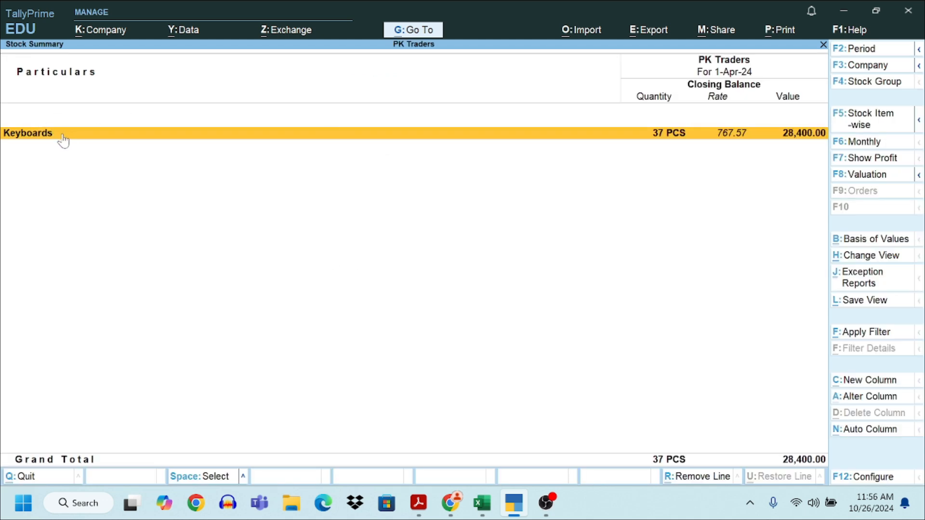
{"action": "key", "text": "Return"}
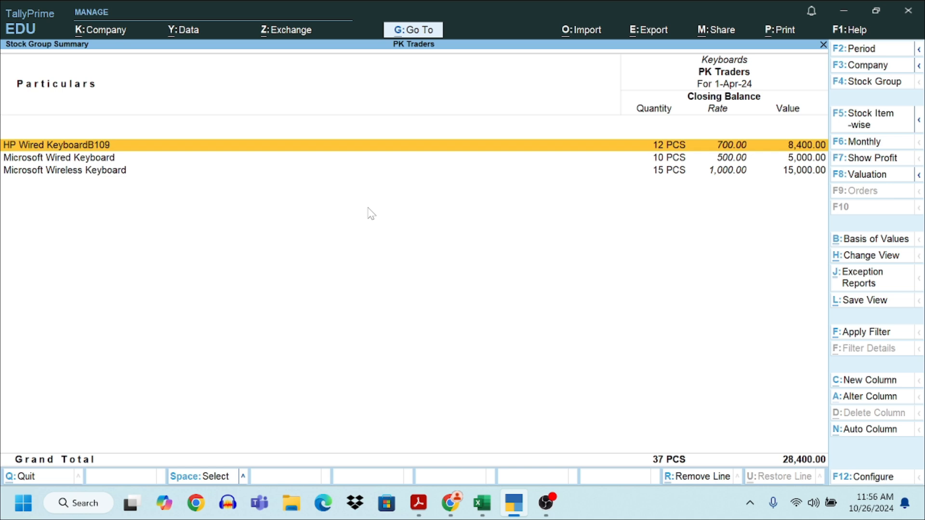
{"action": "key", "text": "Escape"}
{"action": "key", "text": "Escape"}
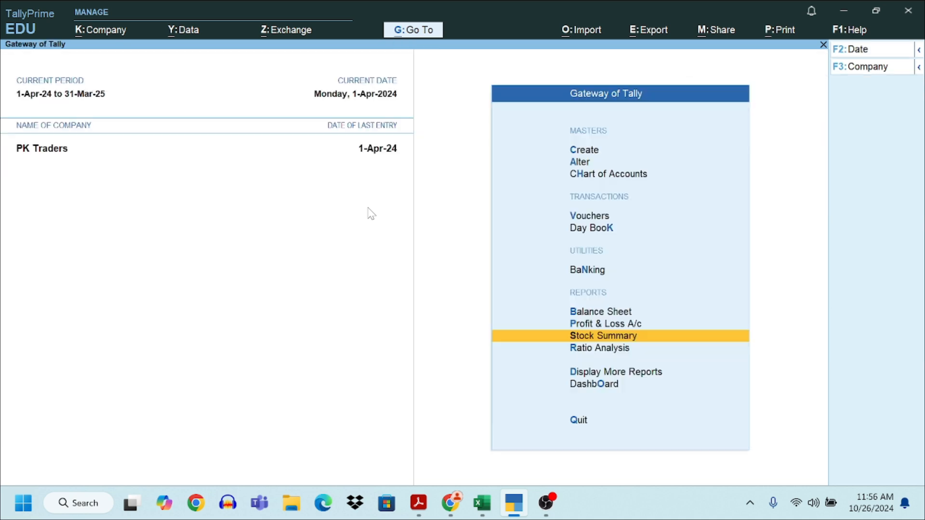
Step: Open a new purchase voucher and change its mode to Accounting Invoice
{"action": "left_click", "coordinate": [585, 218]}
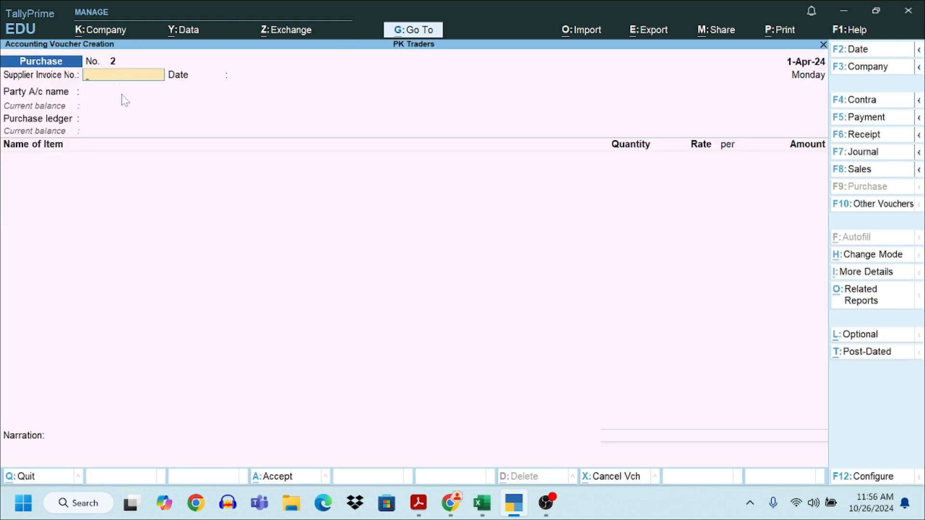
{"action": "key", "text": "ctrl+h"}
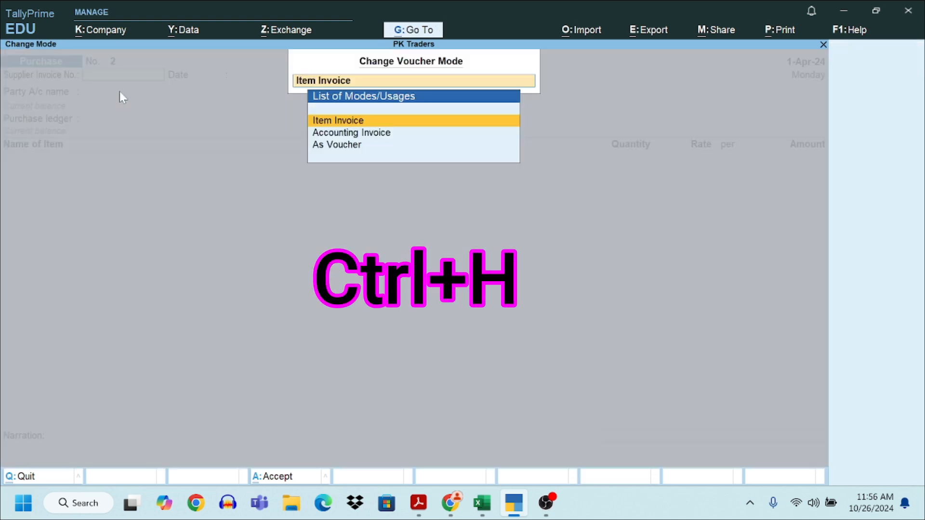
{"action": "key", "text": "Down"}
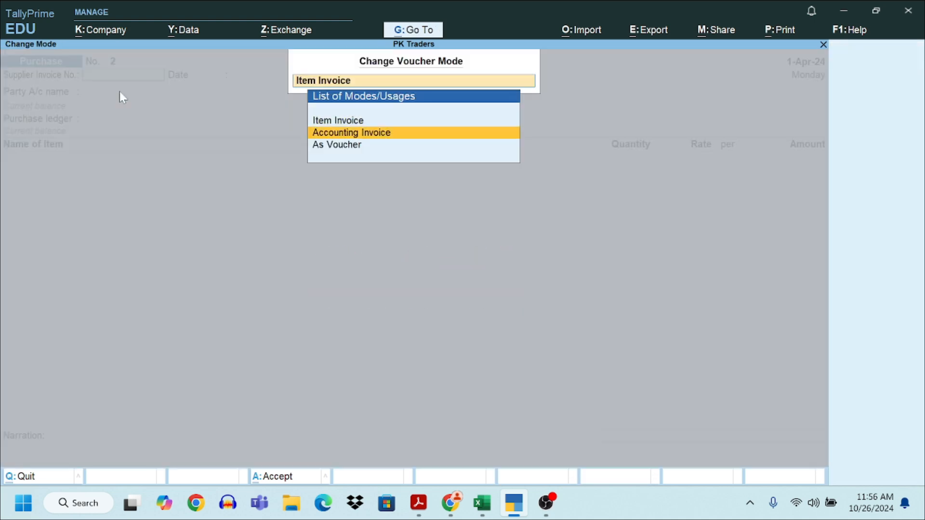
{"action": "key", "text": "Return"}
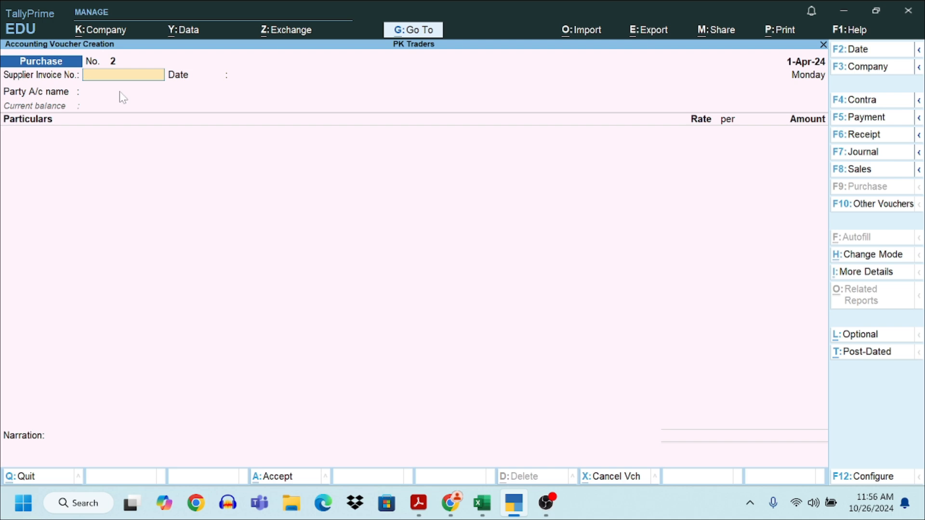
Step: Switch to the PDF and read the Accounting Invoice Mode explanation and the Sehran Book Shop advertisement bill
{"action": "left_click", "coordinate": [428, 504]}
{"action": "scroll", "coordinate": [392, 204], "scroll_direction": "down", "scroll_amount": 5}
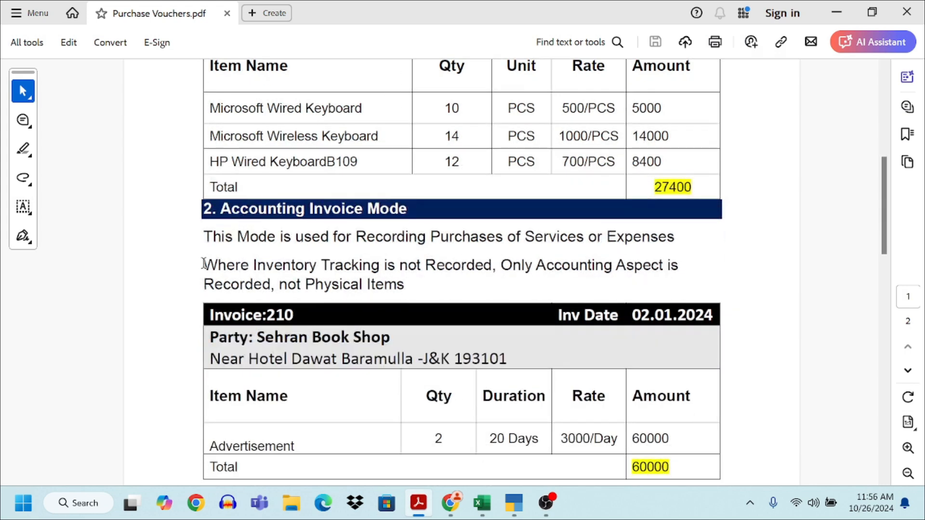
{"action": "left_click_drag", "start_coordinate": [350, 238], "coordinate": [649, 245]}
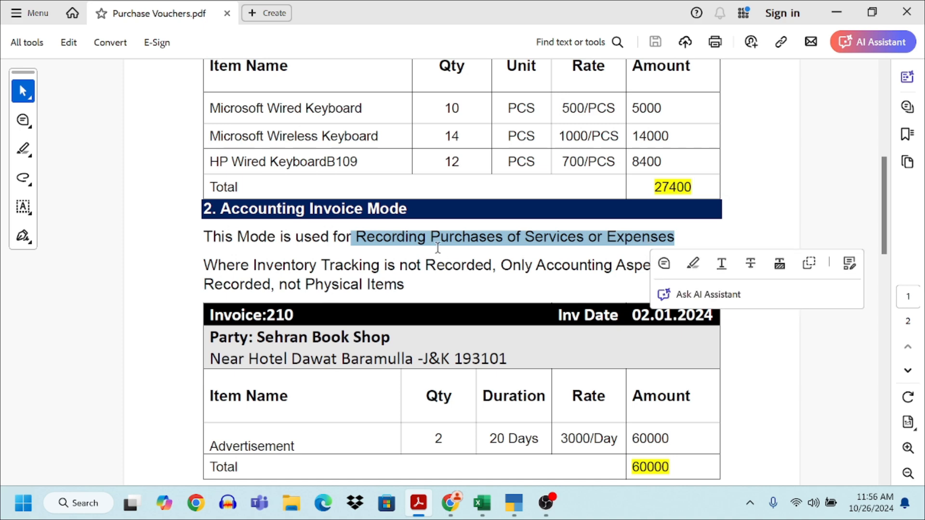
{"action": "scroll", "coordinate": [438, 248], "scroll_direction": "down", "scroll_amount": 1}
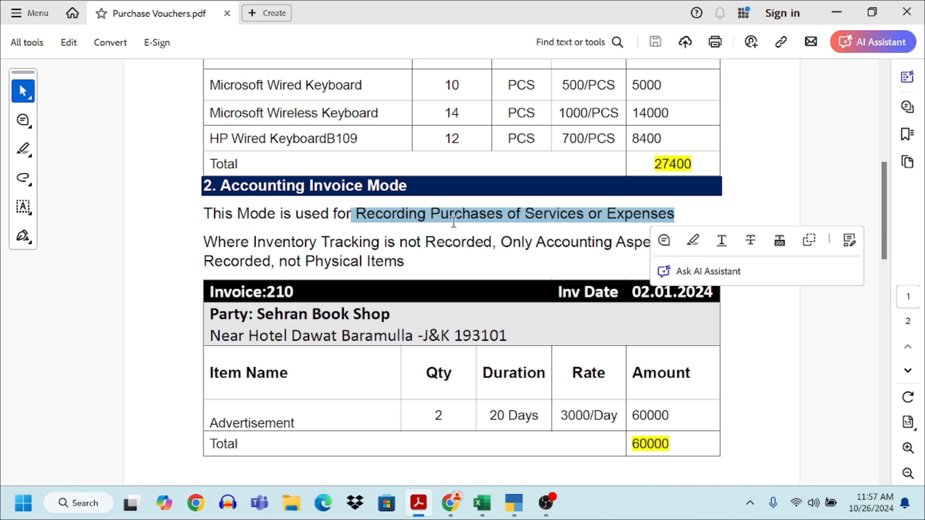
{"action": "scroll", "coordinate": [453, 222], "scroll_direction": "down", "scroll_amount": 1}
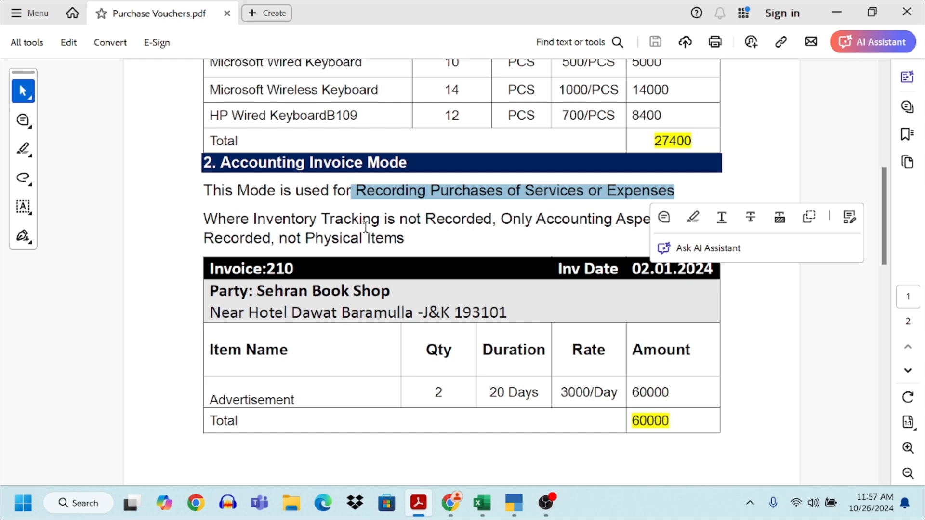
{"action": "scroll", "coordinate": [366, 227], "scroll_direction": "down", "scroll_amount": 2}
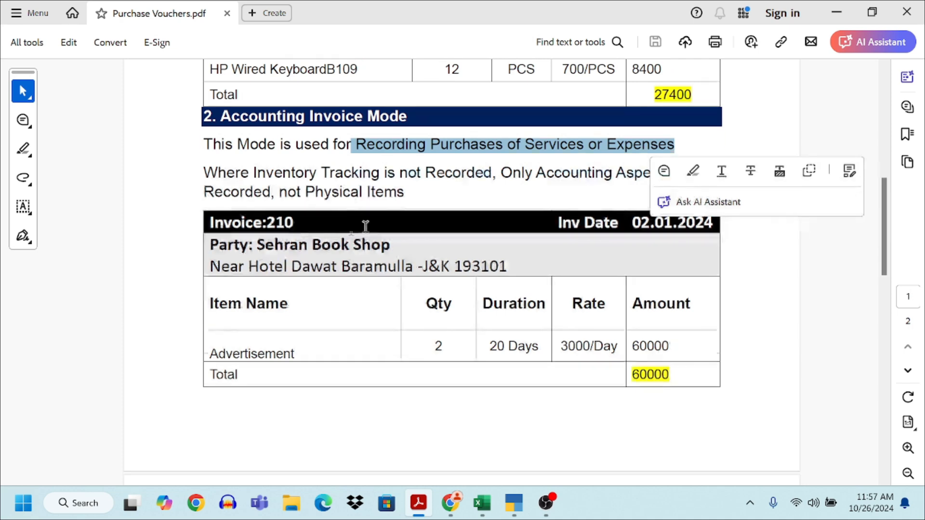
{"action": "scroll", "coordinate": [324, 236], "scroll_direction": "down", "scroll_amount": 2}
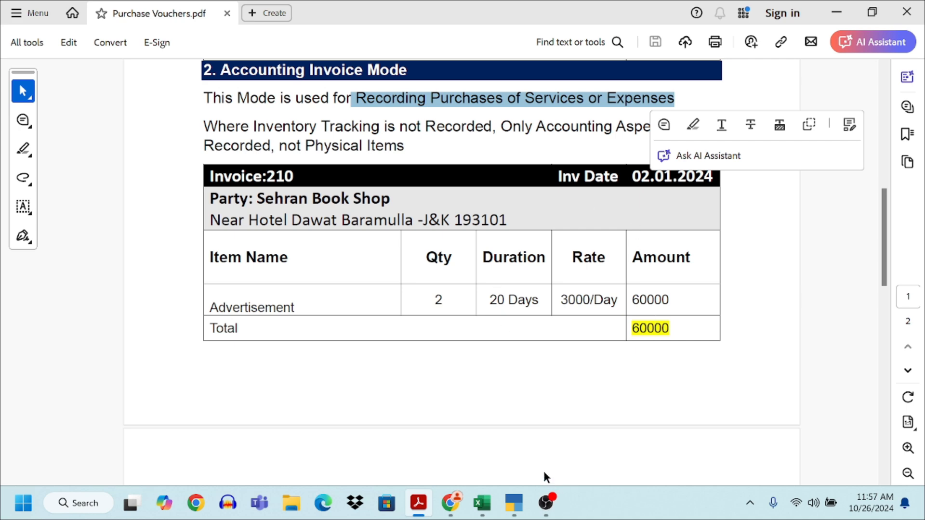
Step: Return to TallyPrime after rechecking the PDF bill and set the voucher date to 2-4-2024
{"action": "left_click", "coordinate": [515, 503]}
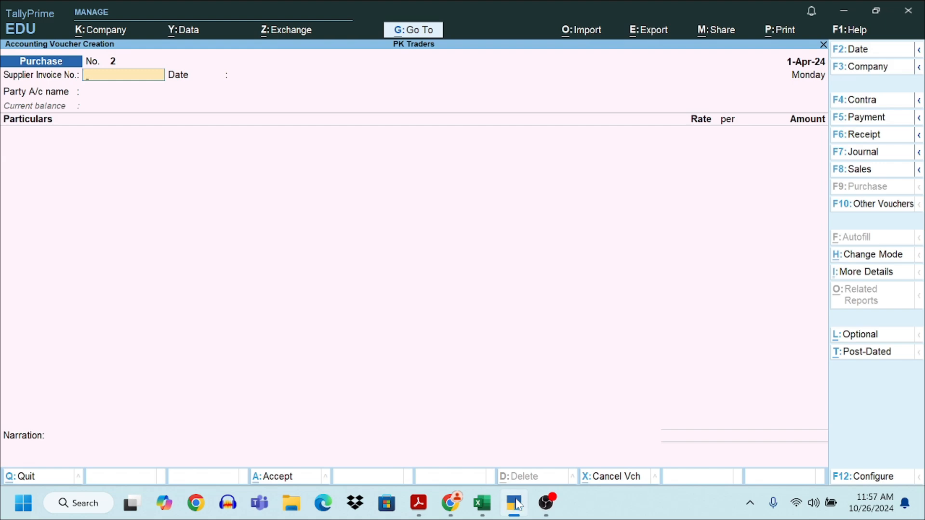
{"action": "left_click", "coordinate": [515, 503]}
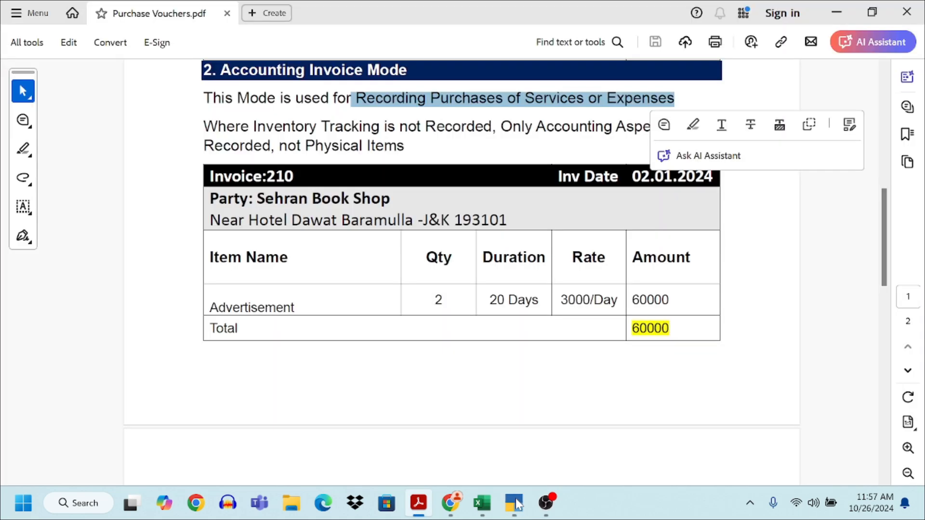
{"action": "left_click", "coordinate": [515, 503]}
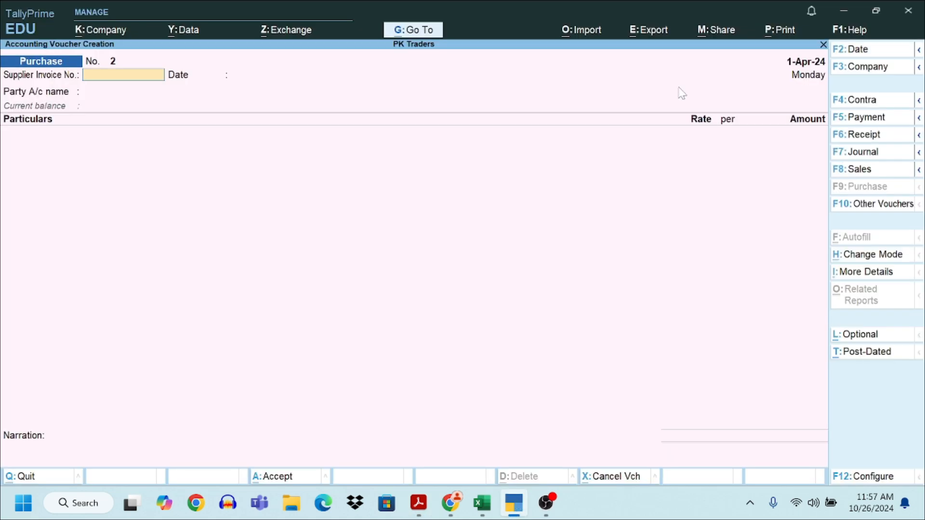
{"action": "key", "text": "F2"}
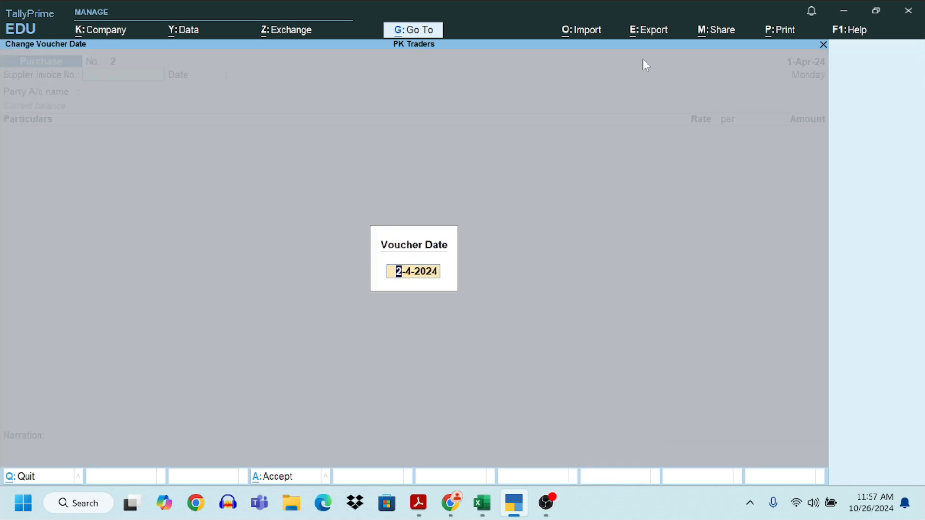
{"action": "key", "text": "Return"}
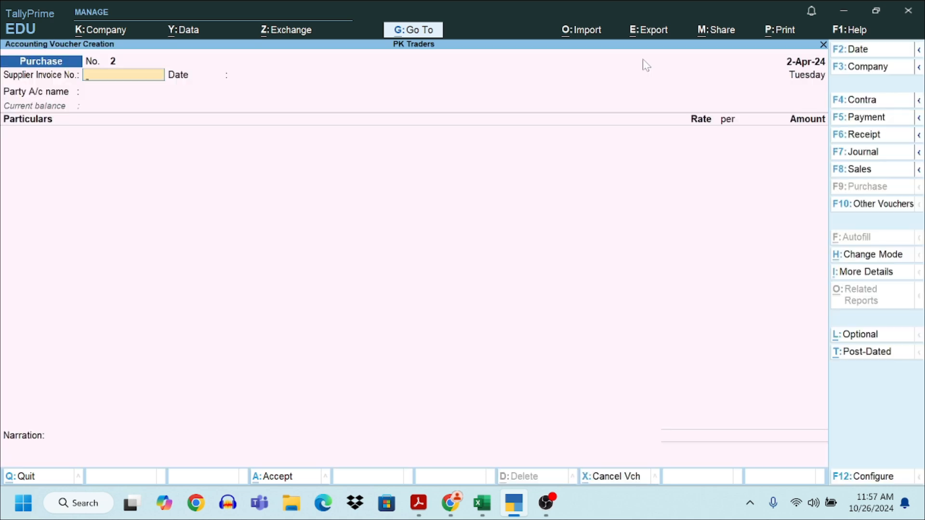
Step: Check the advertisement bill in the PDF, return to TallyPrime, and enter supplier invoice number 210 dated 2-Apr-24
{"action": "left_click", "coordinate": [418, 504]}
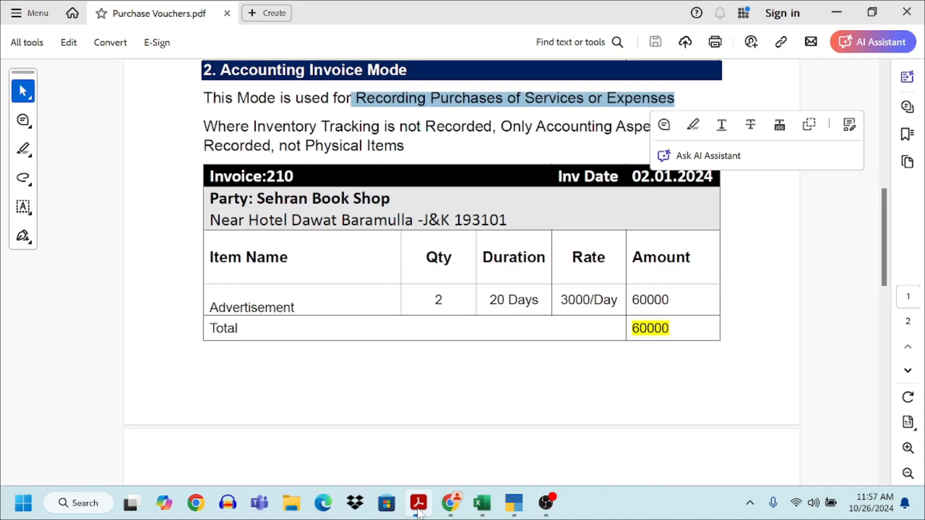
{"action": "left_click", "coordinate": [668, 179]}
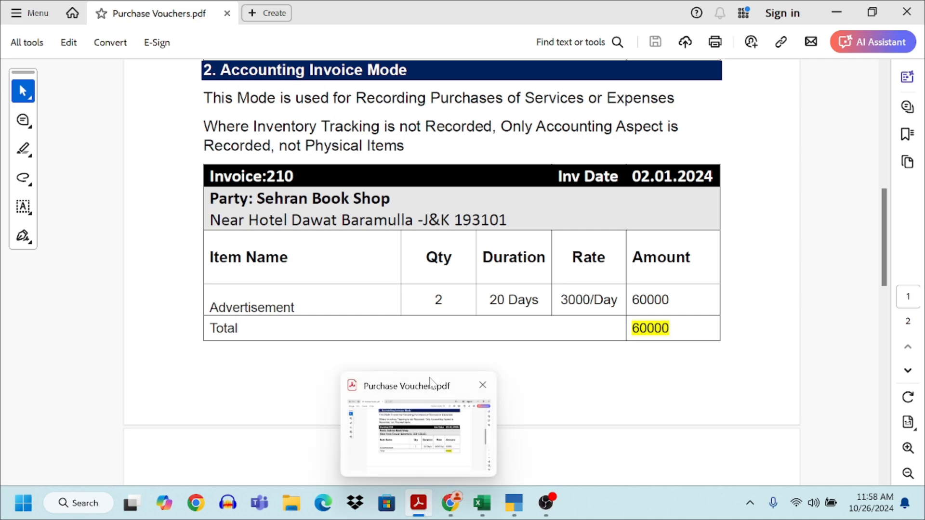
{"action": "scroll", "coordinate": [424, 314], "scroll_direction": "up", "scroll_amount": 2}
{"action": "scroll", "coordinate": [424, 312], "scroll_direction": "down", "scroll_amount": 2}
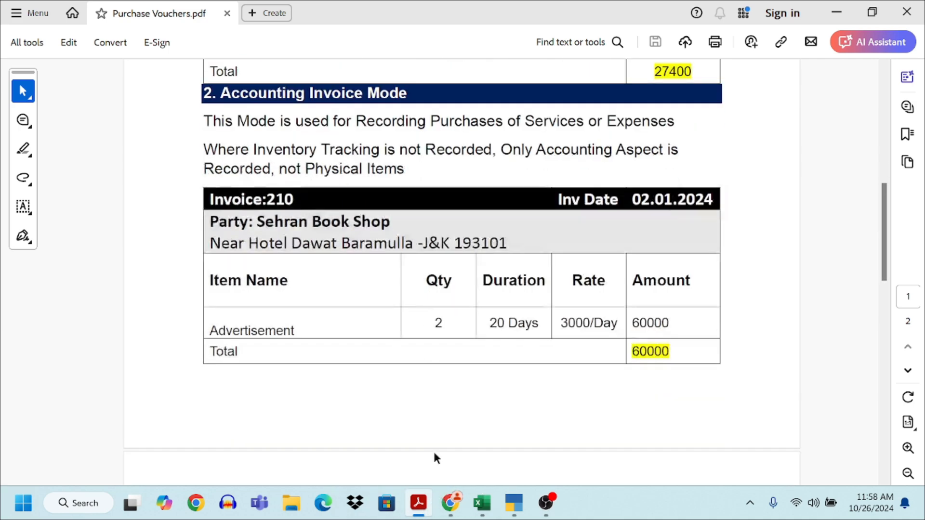
{"action": "mouse_move", "coordinate": [484, 514]}
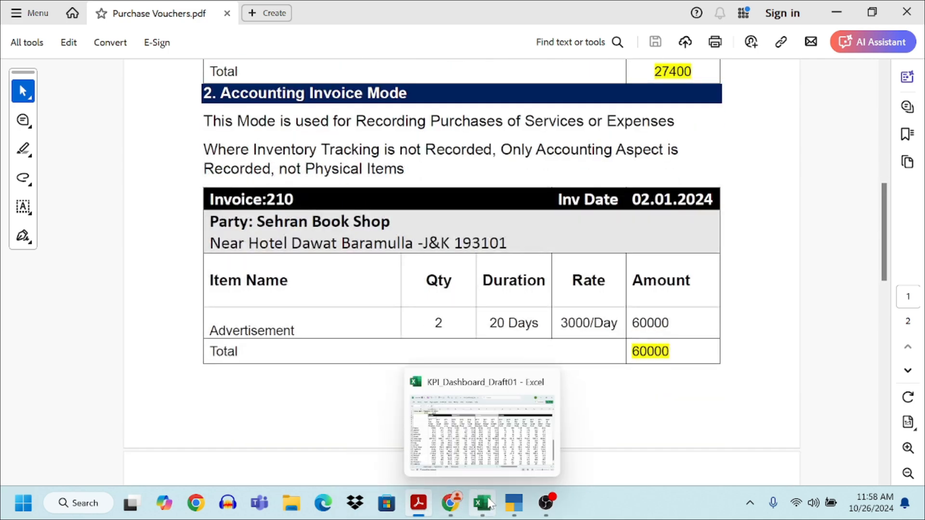
{"action": "left_click", "coordinate": [507, 504]}
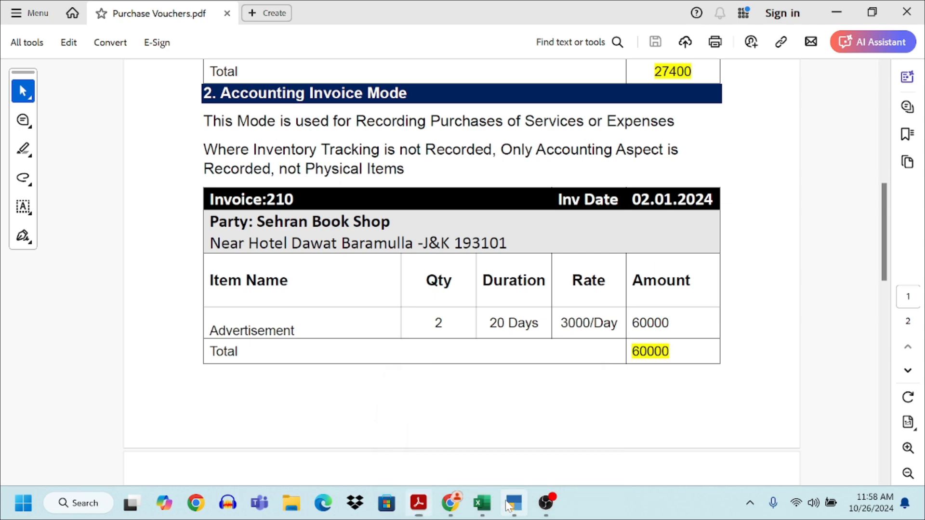
{"action": "type", "text": "21"}
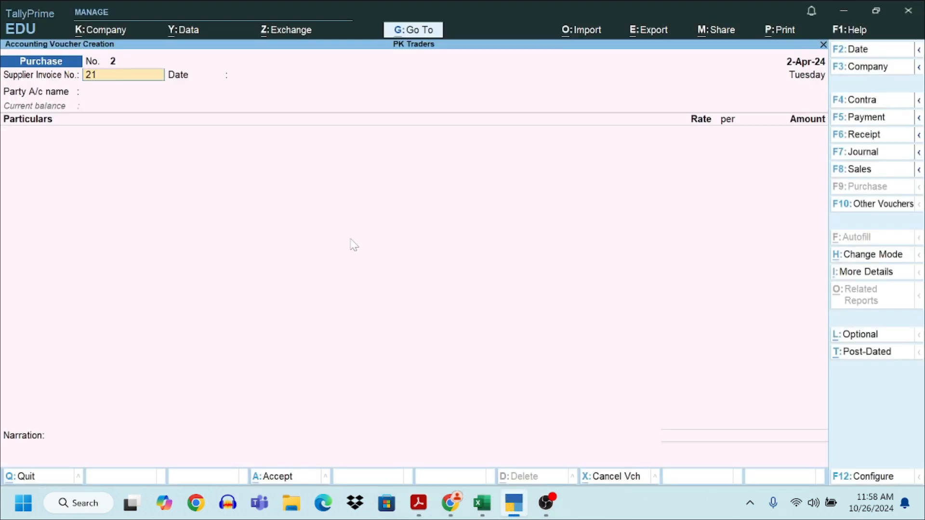
{"action": "type", "text": "0"}
{"action": "key", "text": "Return"}
{"action": "key", "text": "Return"}
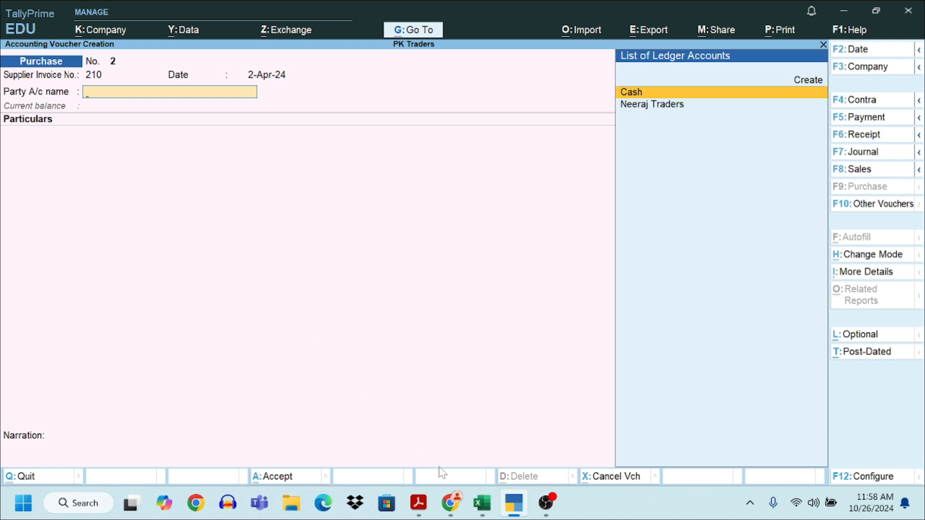
Step: Recheck the party in the PDF bill, then create the party ledger Seerhan Book Shop under Sundry Creditors from the TallyPrime voucher
{"action": "left_click", "coordinate": [427, 507]}
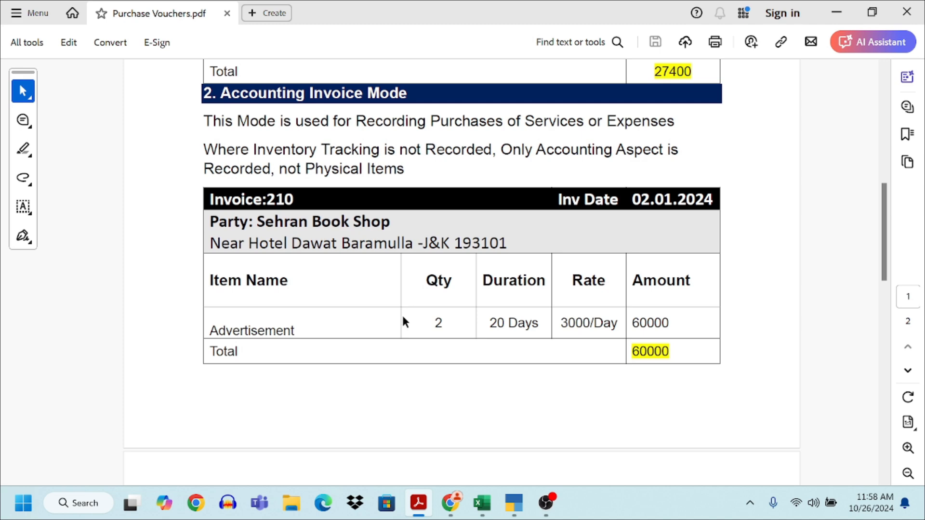
{"action": "mouse_move", "coordinate": [514, 503]}
{"action": "left_click", "coordinate": [498, 475]}
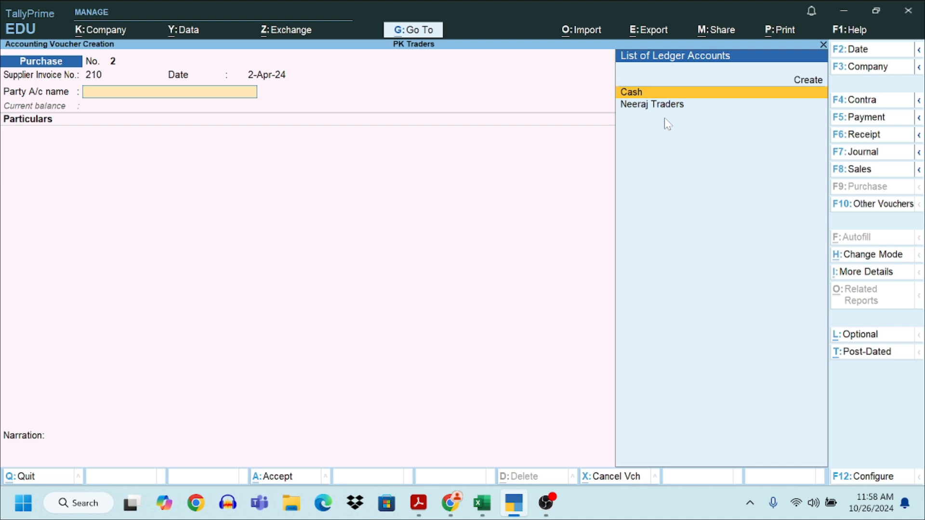
{"action": "key", "text": "alt+c"}
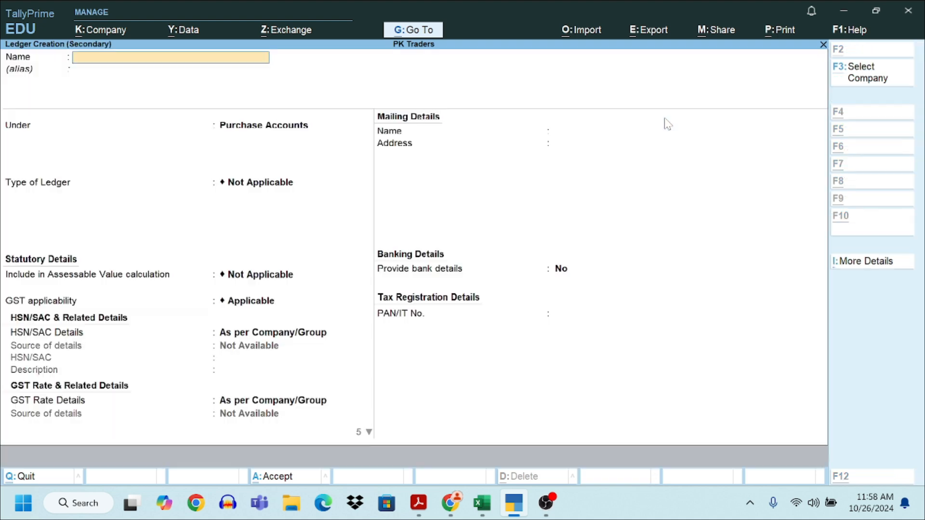
{"action": "type", "text": "Seerha"}
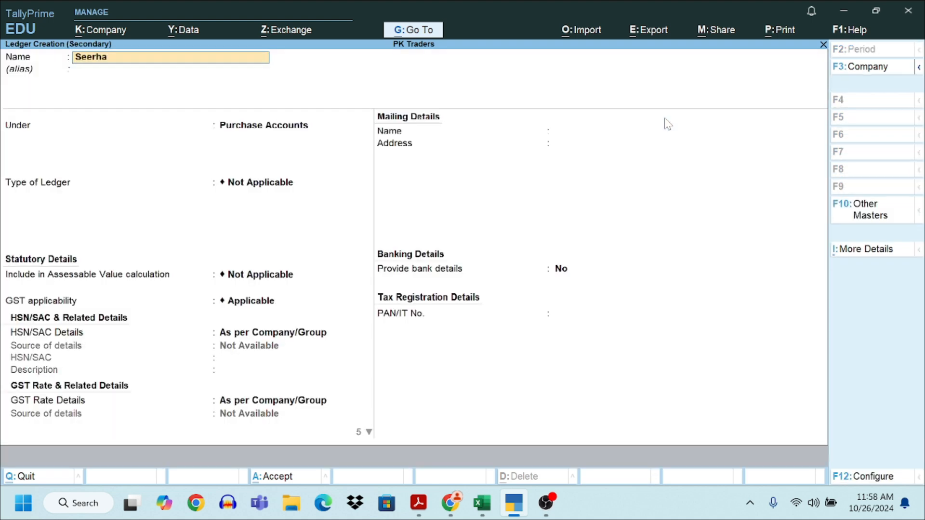
{"action": "type", "text": "n Book Shop"}
{"action": "key", "text": "Return"}
{"action": "key", "text": "Return"}
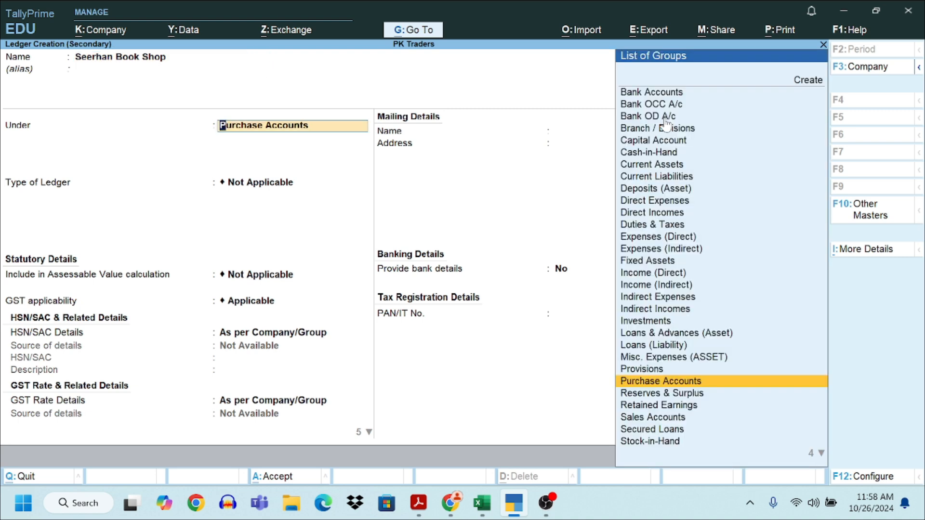
{"action": "type", "text": "Sun"}
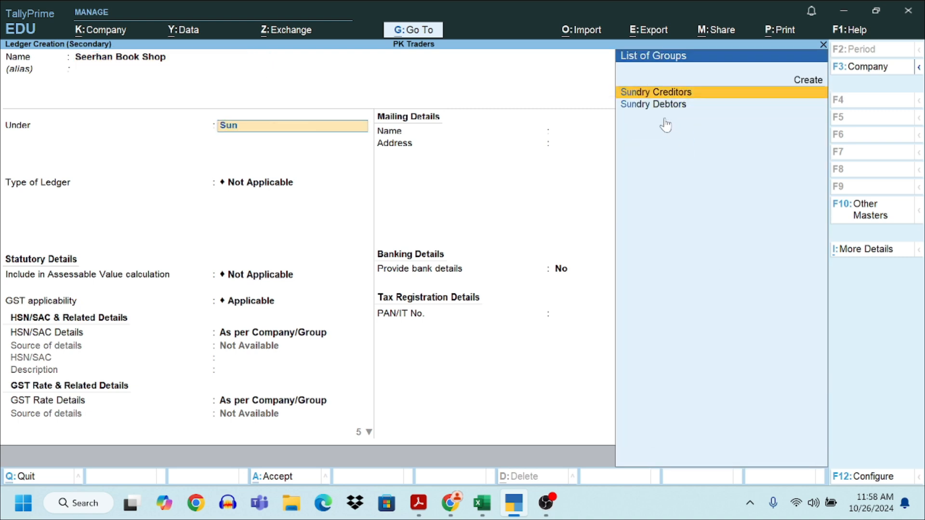
{"action": "key", "text": "Return"}
{"action": "key", "text": "ctrl+a"}
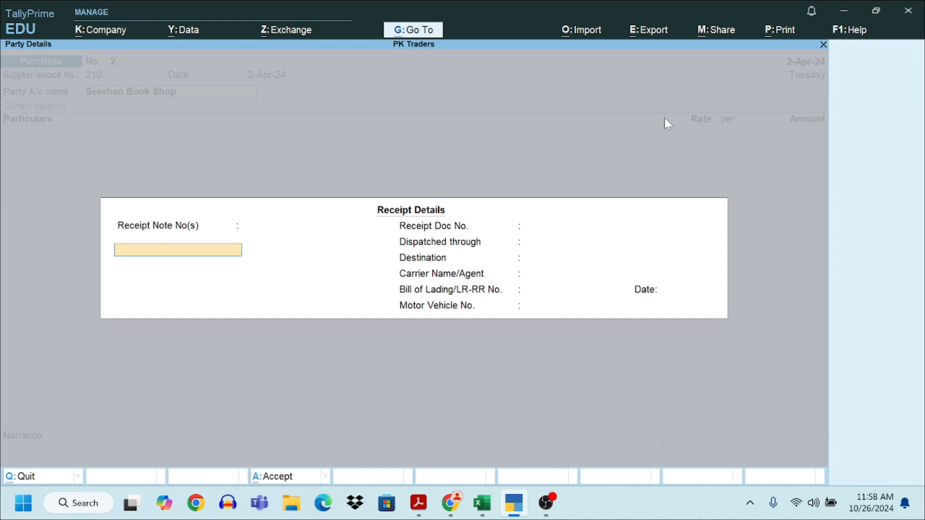
Step: Accept the blank receipt details and the party details with Seerhan Book Shop as supplier
{"action": "key", "text": "ctrl+a"}
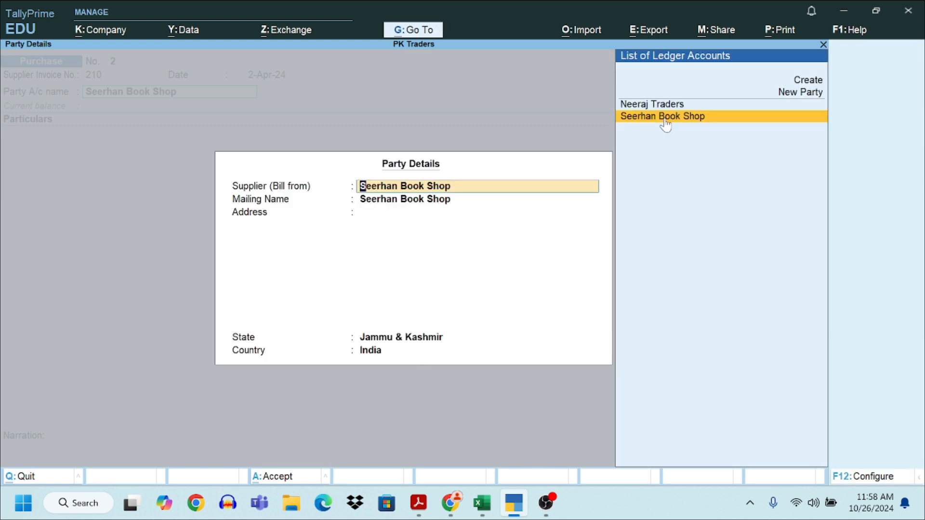
{"action": "key", "text": "Return"}
{"action": "key", "text": "ctrl+a"}
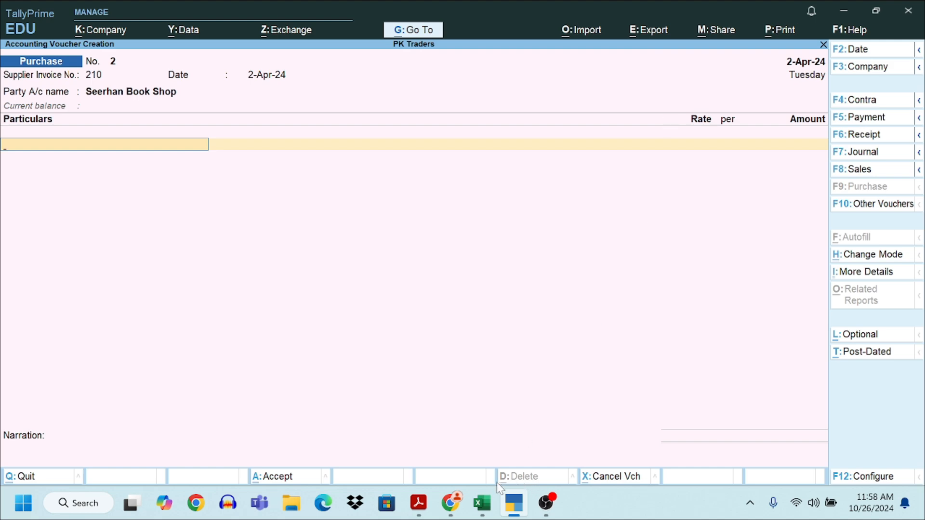
Step: Check the expense in the PDF bill, then create the ledger Advertisment Charges under Indirect Expenses from the TallyPrime voucher
{"action": "left_click", "coordinate": [419, 504]}
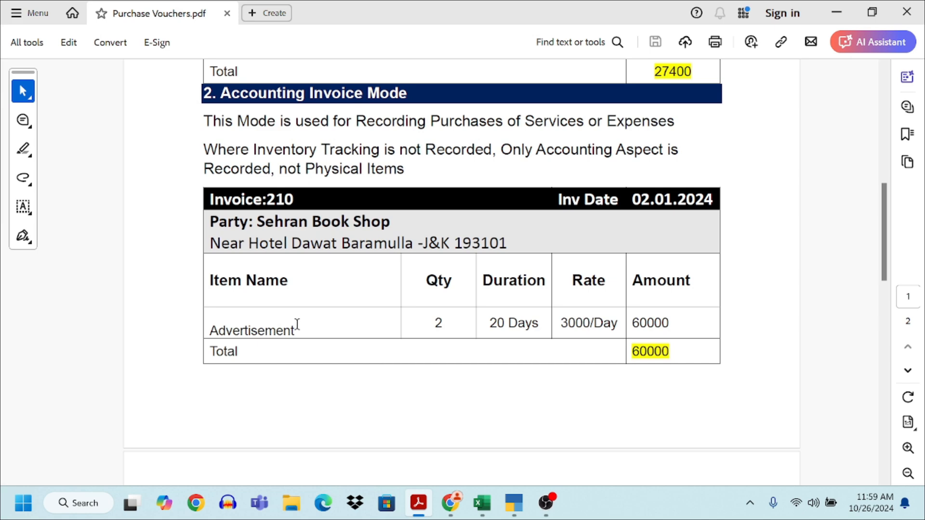
{"action": "left_click", "coordinate": [514, 503]}
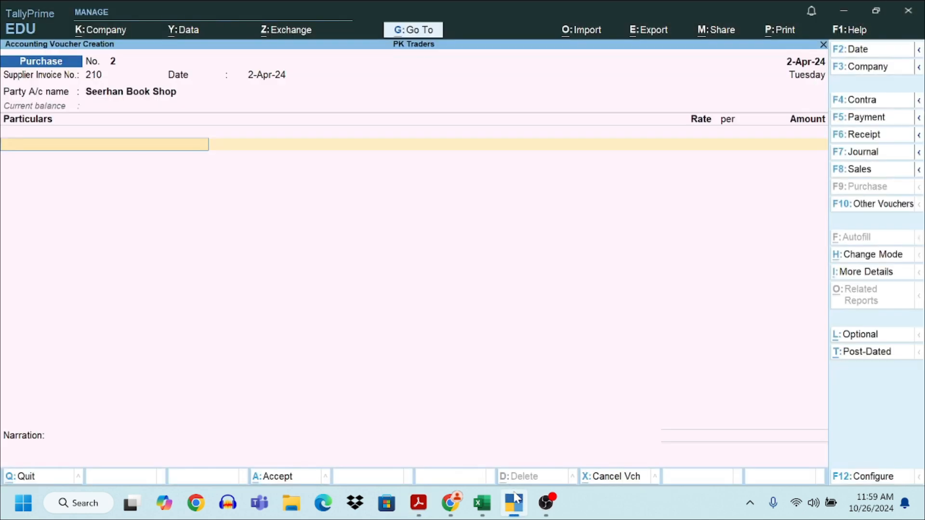
{"action": "key", "text": "alt+c"}
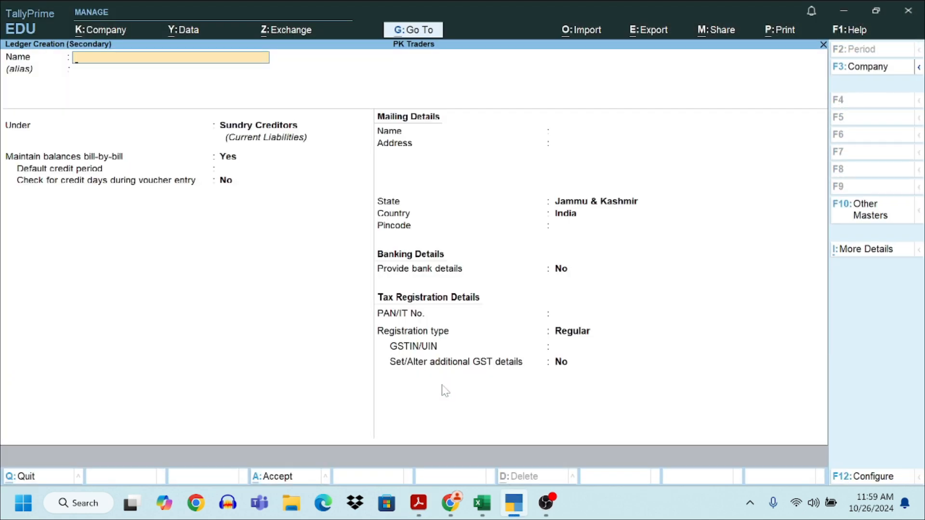
{"action": "type", "text": "Adverti"}
{"action": "type", "text": "sment Charge"}
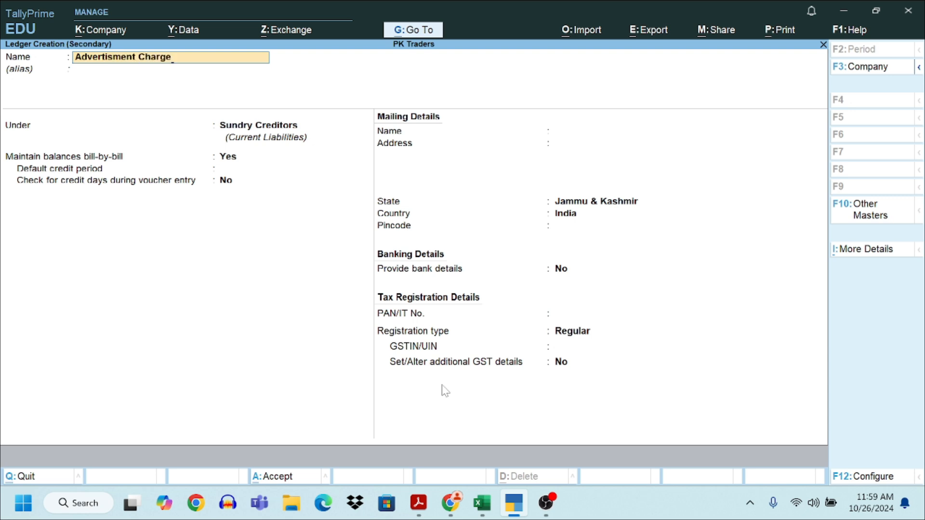
{"action": "type", "text": "s"}
{"action": "key", "text": "Return"}
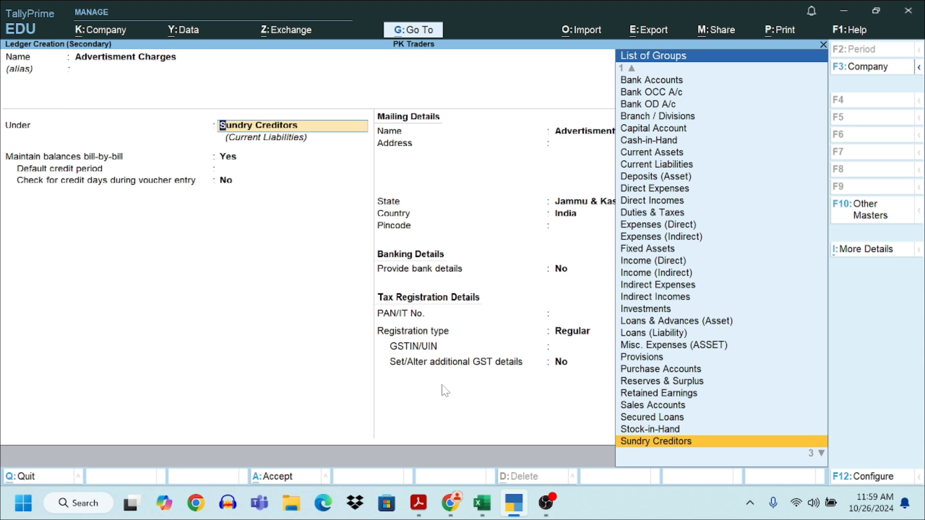
{"action": "type", "text": "In"}
{"action": "key", "text": "Down"}
{"action": "key", "text": "Down"}
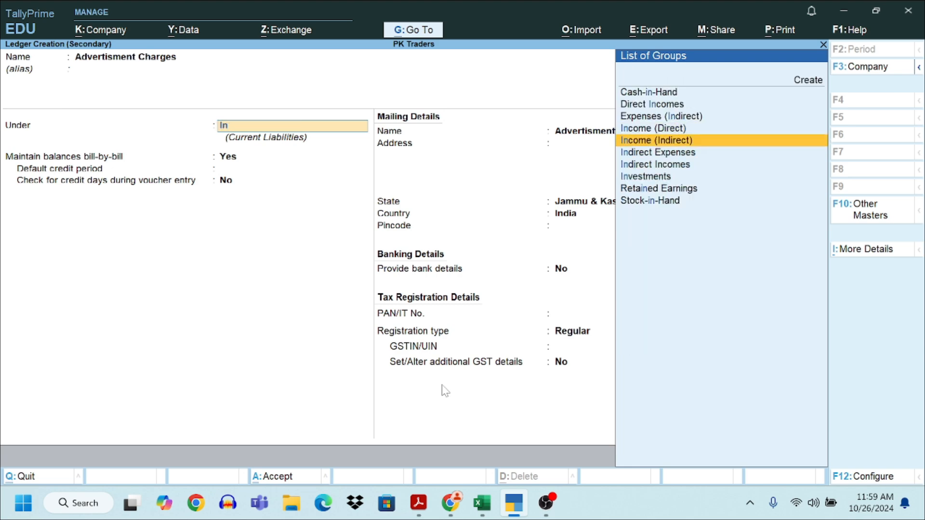
{"action": "key", "text": "Down"}
{"action": "key", "text": "Return"}
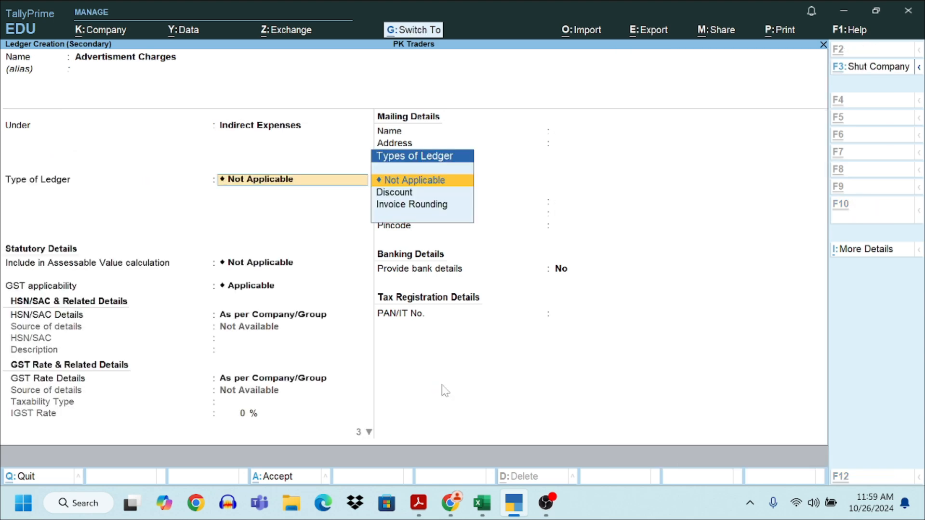
{"action": "key", "text": "ctrl+a"}
Step: Enter 60000 as the amount for Advertisment Charges
{"action": "type", "text": "6"}
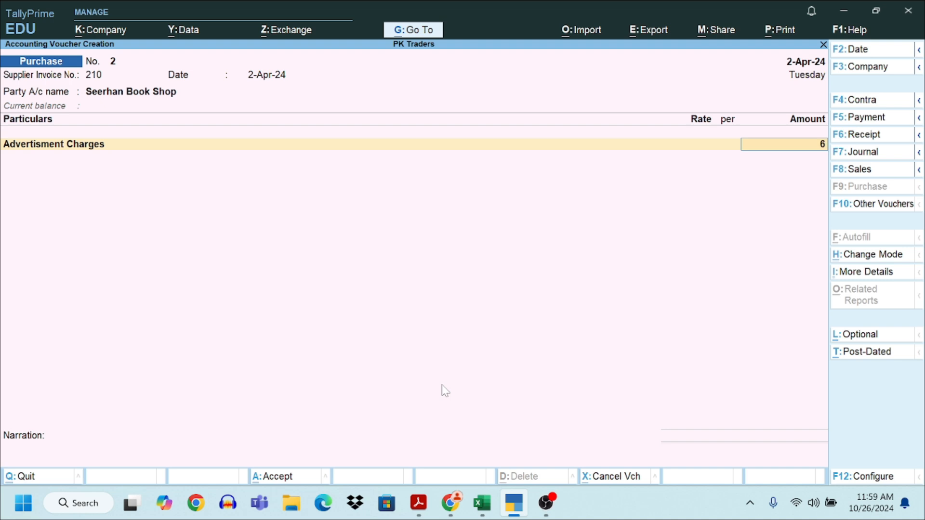
{"action": "type", "text": "0000"}
{"action": "key", "text": "Return"}
{"action": "key", "text": "Return"}
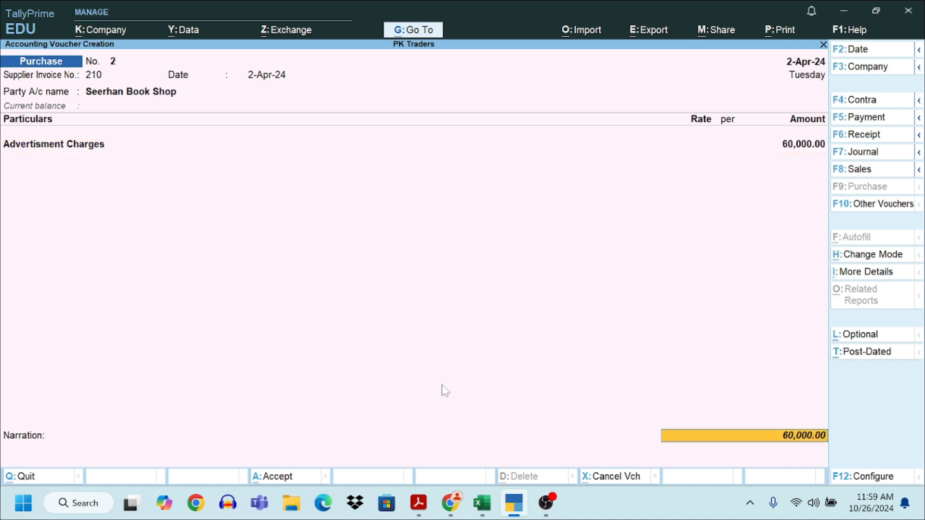
Step: Accept New Ref 210 for the full amount in the bill-wise details and save the purchase voucher without a narration
{"action": "key", "text": "Return"}
{"action": "key", "text": "Return"}
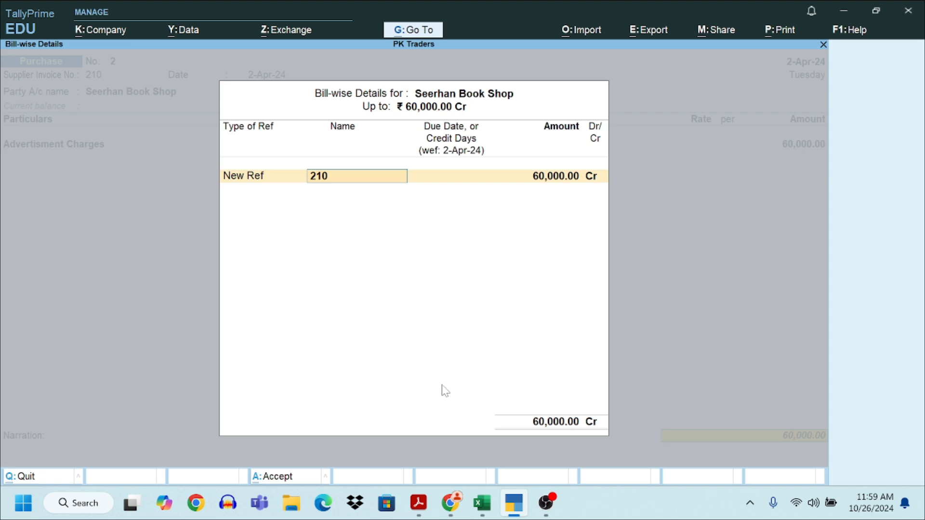
{"action": "key", "text": "Return"}
{"action": "key", "text": "Return"}
{"action": "key", "text": "Return"}
{"action": "key", "text": "Return"}
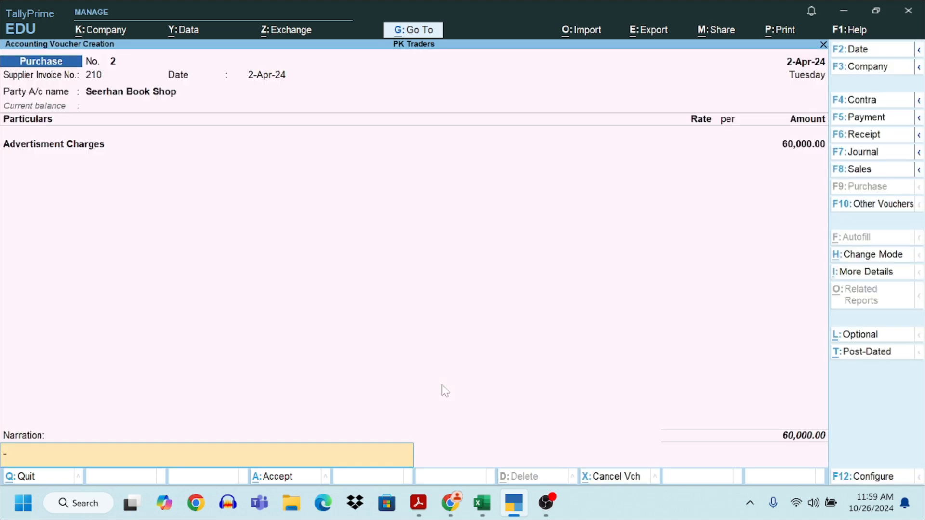
{"action": "key", "text": "Return"}
{"action": "key", "text": "Return"}
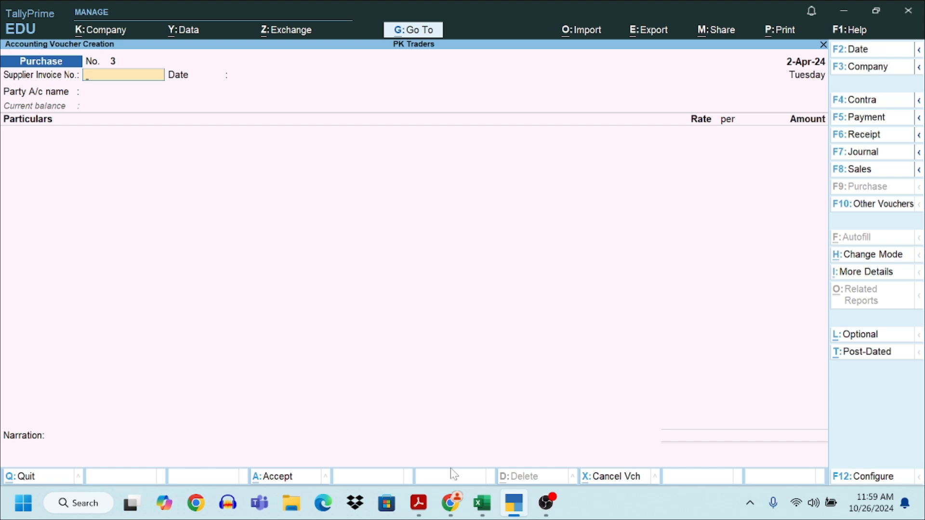
Step: View the Voucher Mode section of the PDF, then return to TallyPrime and change the new purchase voucher's mode to As Voucher
{"action": "left_click", "coordinate": [420, 502]}
{"action": "scroll", "coordinate": [412, 216], "scroll_direction": "down", "scroll_amount": 6}
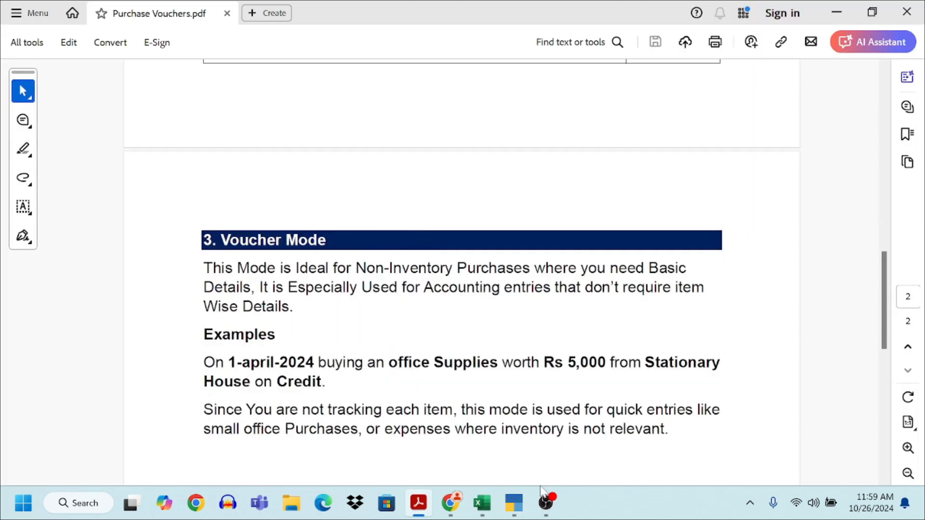
{"action": "left_click", "coordinate": [514, 502]}
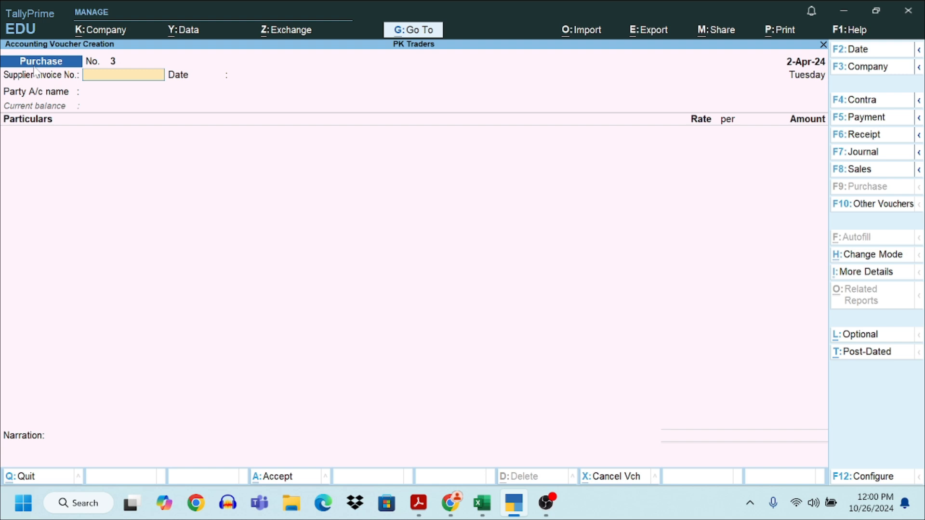
{"action": "key", "text": "ctrl"}
{"action": "key", "text": "ctrl+h"}
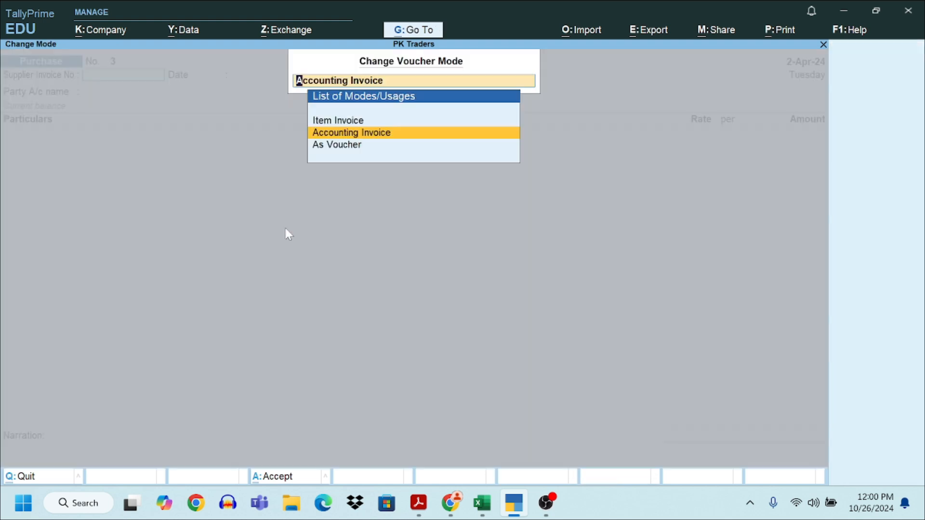
{"action": "key", "text": "Down"}
{"action": "key", "text": "Return"}
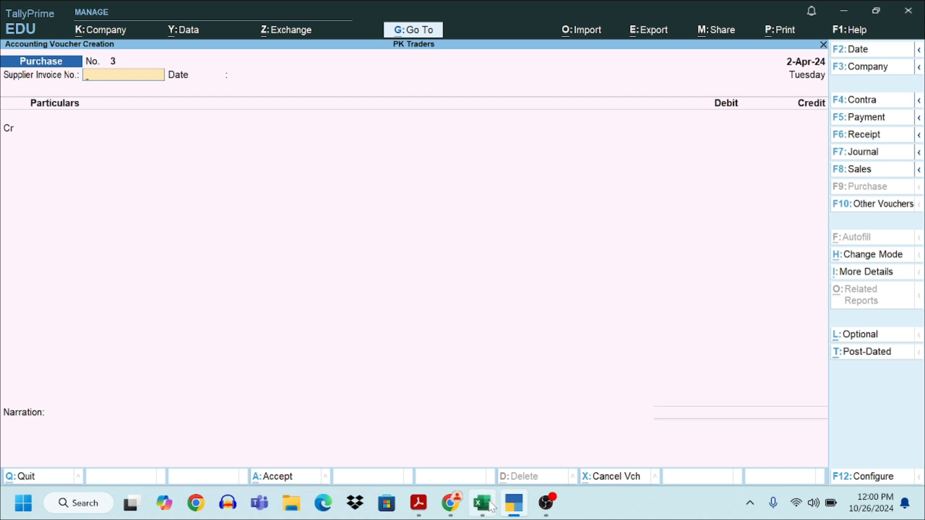
Step: Read the PDF's Voucher Mode explanation and office supplies example, then return to the TallyPrime voucher
{"action": "left_click", "coordinate": [430, 505]}
{"action": "scroll", "coordinate": [344, 354], "scroll_direction": "down", "scroll_amount": 1}
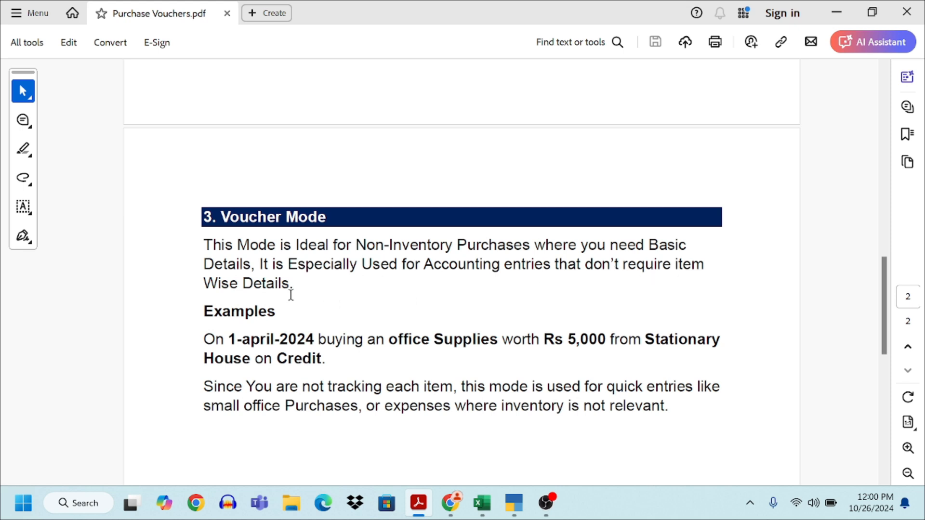
{"action": "scroll", "coordinate": [291, 295], "scroll_direction": "down", "scroll_amount": 1}
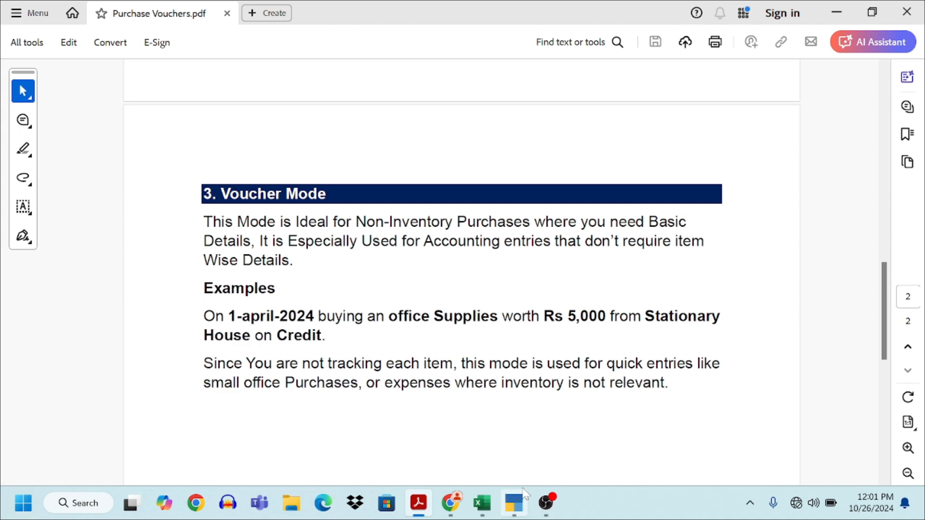
{"action": "left_click", "coordinate": [514, 503]}
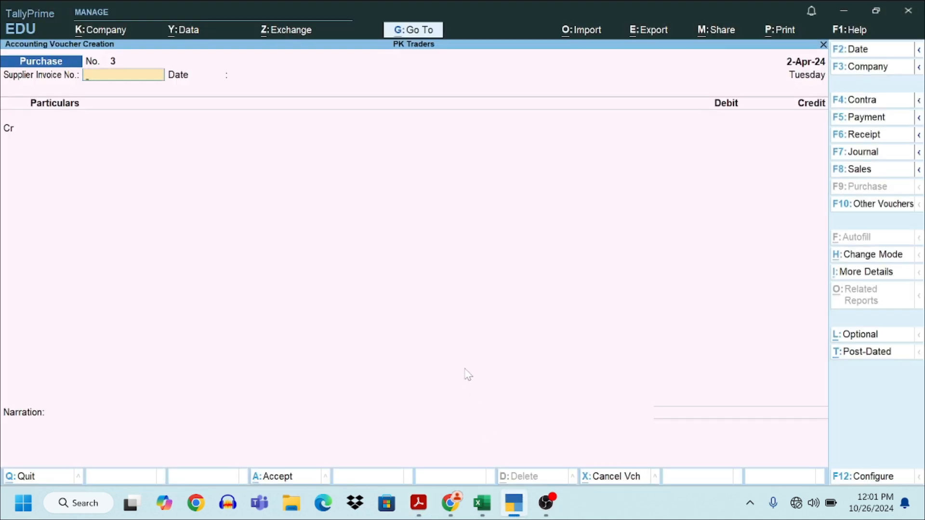
Step: Date the purchase voucher 1-4-24 and enter supplier invoice number 1231 with the invoice date 1-Apr-24
{"action": "key", "text": "F2"}
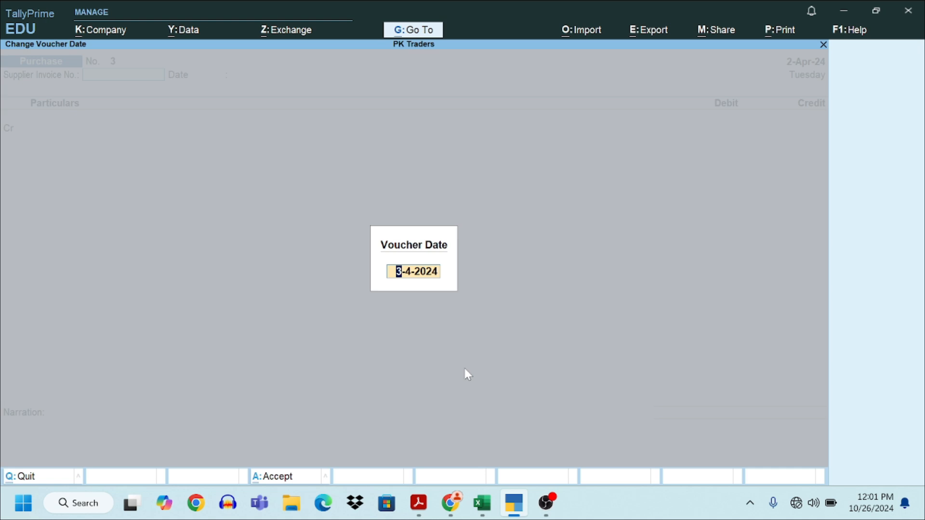
{"action": "type", "text": "1.4.24"}
{"action": "key", "text": "Return"}
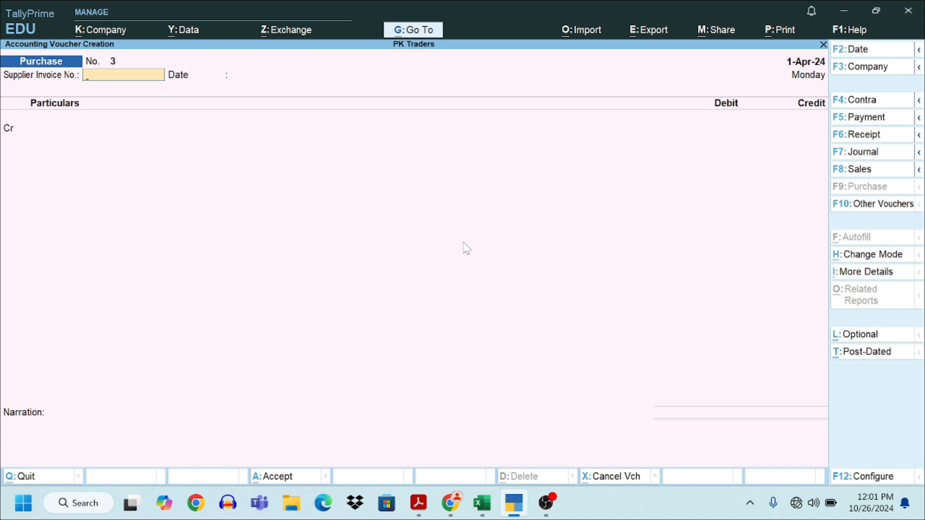
{"action": "type", "text": "1231"}
{"action": "key", "text": "Return"}
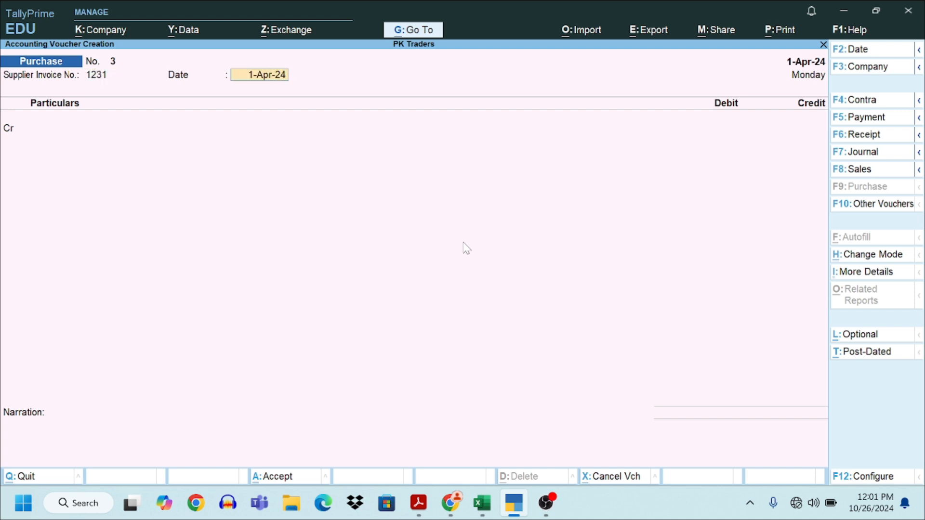
{"action": "key", "text": "Return"}
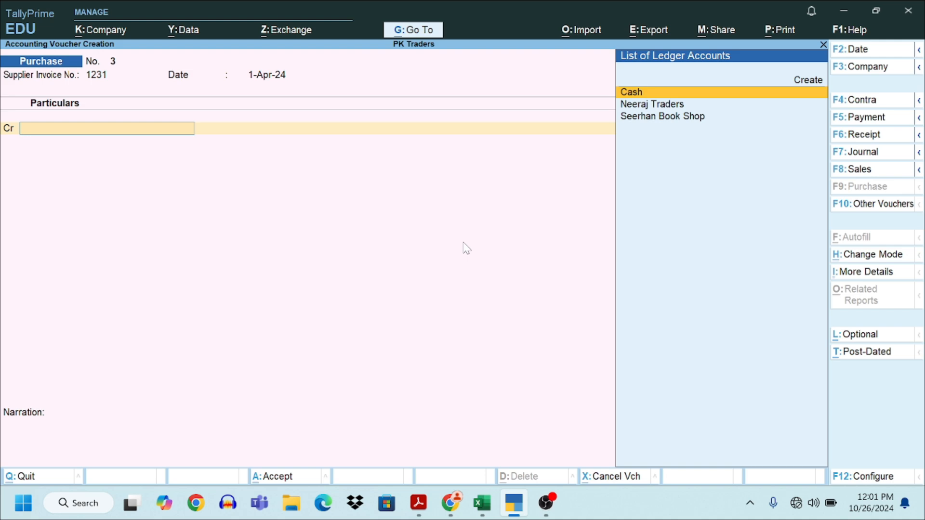
Step: Check the supplier in the PDF, then create the credit ledger Stationary House under Sundry Creditors in TallyPrime
{"action": "key", "text": "alt+Tab"}
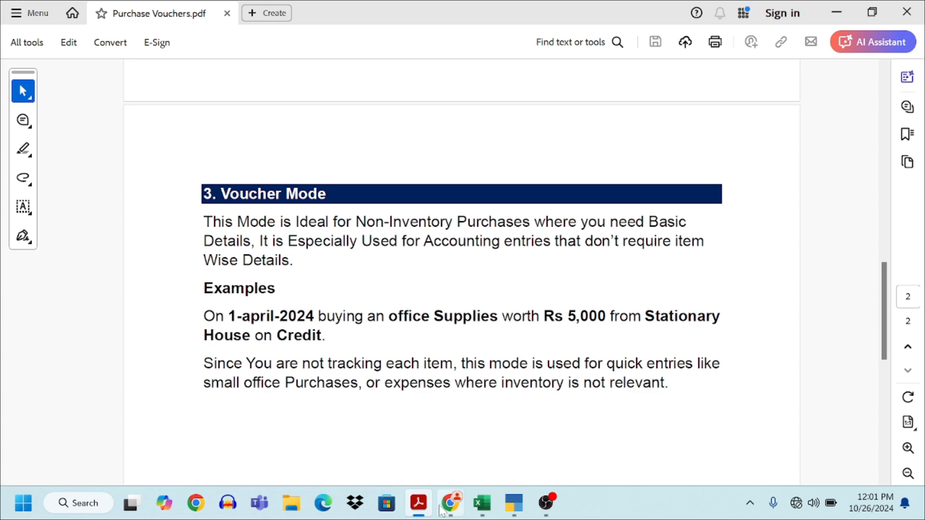
{"action": "key", "text": "alt+Tab"}
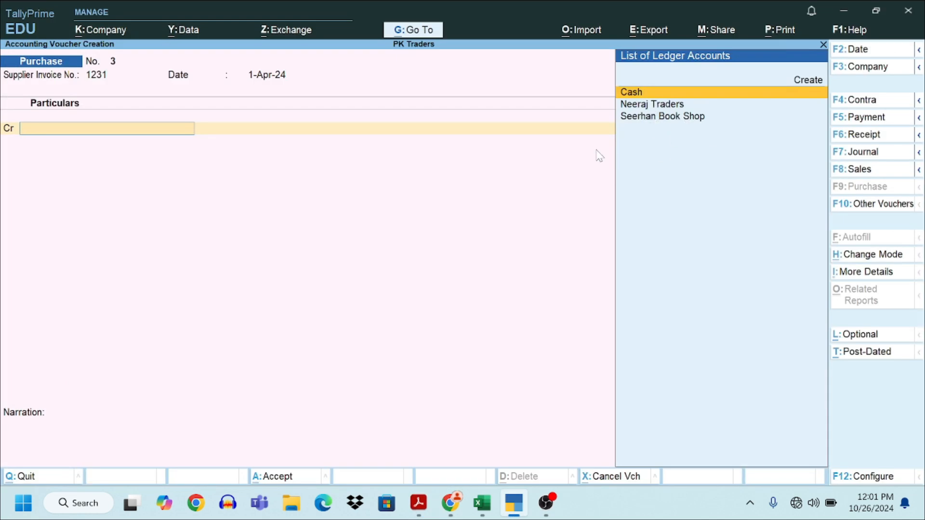
{"action": "key", "text": "alt+c"}
{"action": "type", "text": "Sta"}
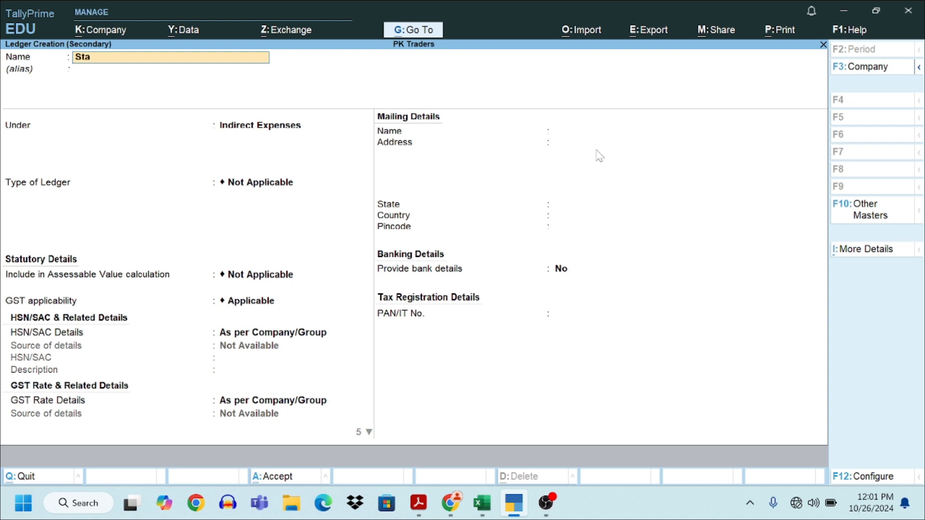
{"action": "type", "text": "tionary House"}
{"action": "key", "text": "Return"}
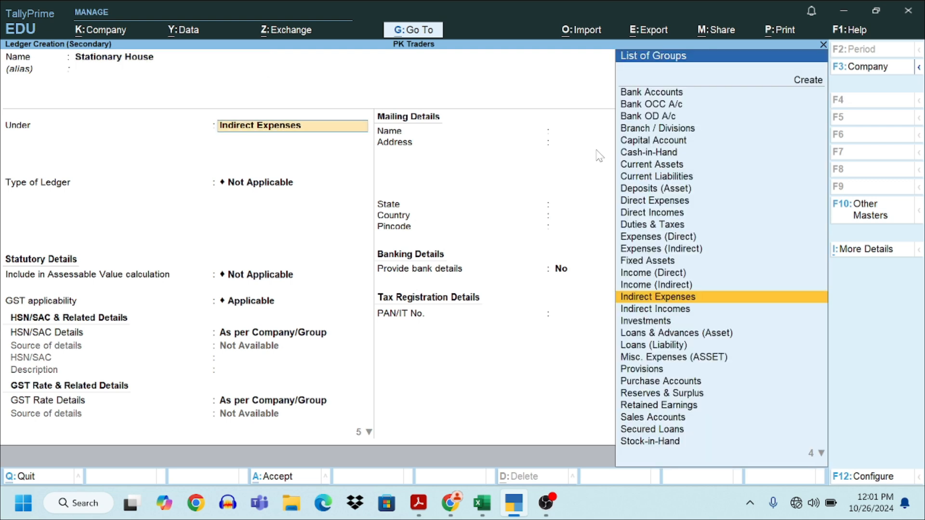
{"action": "type", "text": "Sun"}
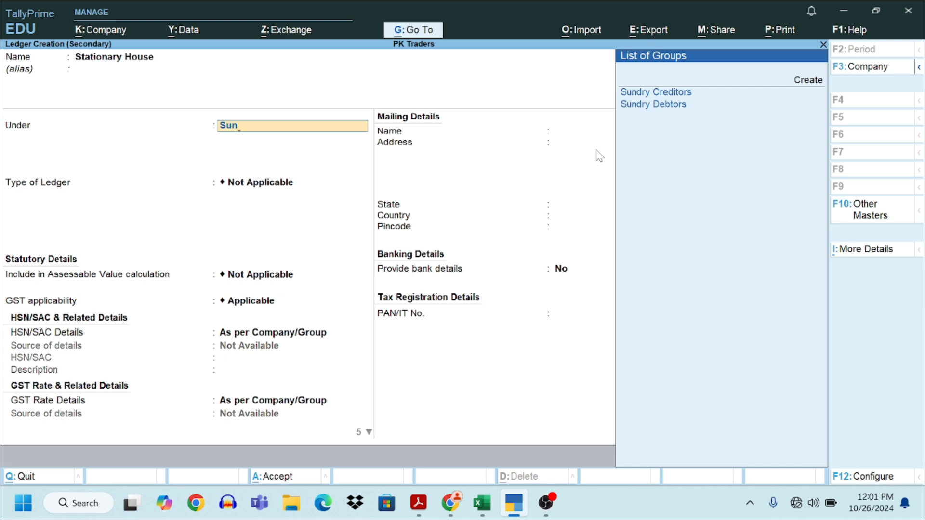
{"action": "key", "text": "Return"}
{"action": "key", "text": "ctrl+a"}
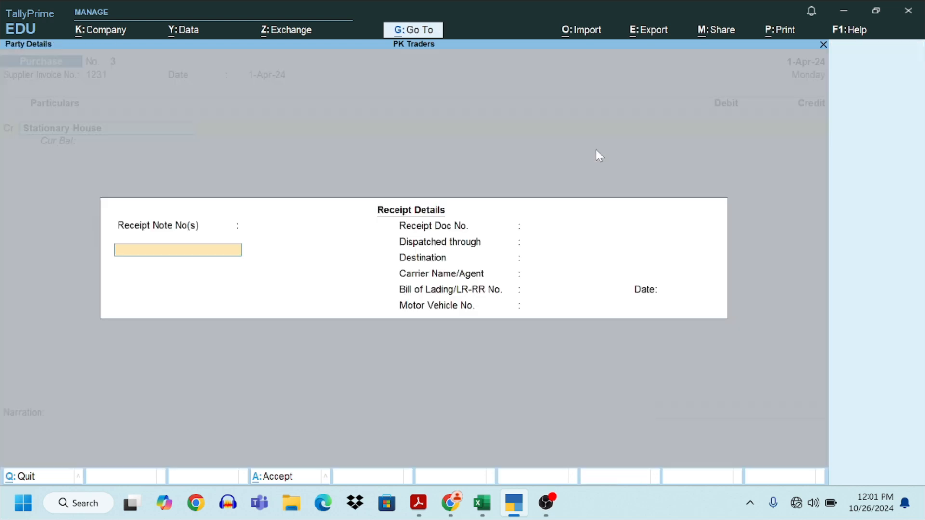
Step: Accept the receipt details left blank and the default party details for Stationary House
{"action": "key", "text": "ctrl+a"}
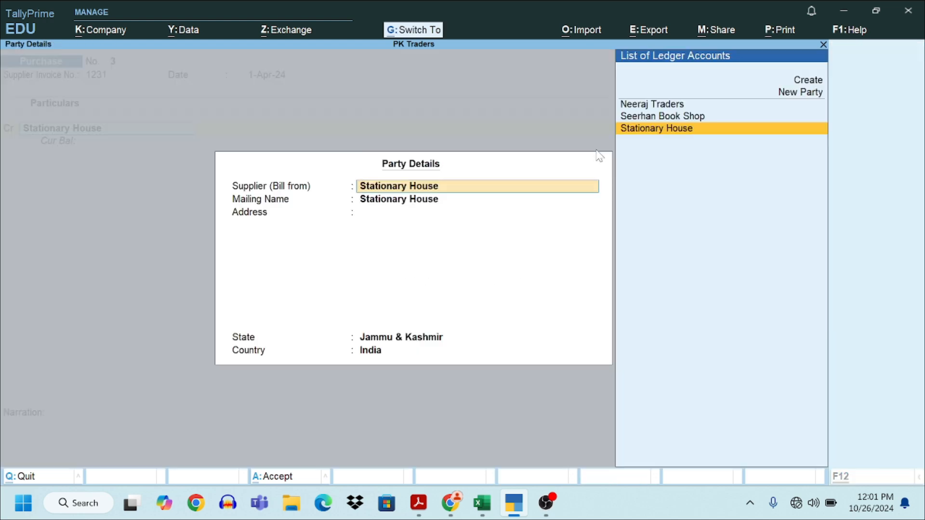
{"action": "key", "text": "Return"}
{"action": "key", "text": "ctrl+a"}
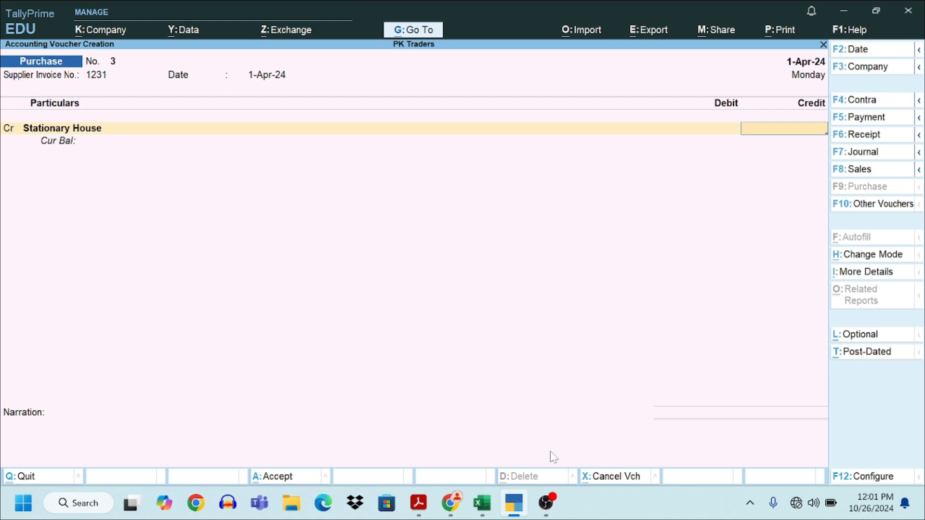
Step: Credit Stationary House with 5000 and accept New Ref 1231 for the full amount in the bill-wise details
{"action": "type", "text": "5000"}
{"action": "key", "text": "Return"}
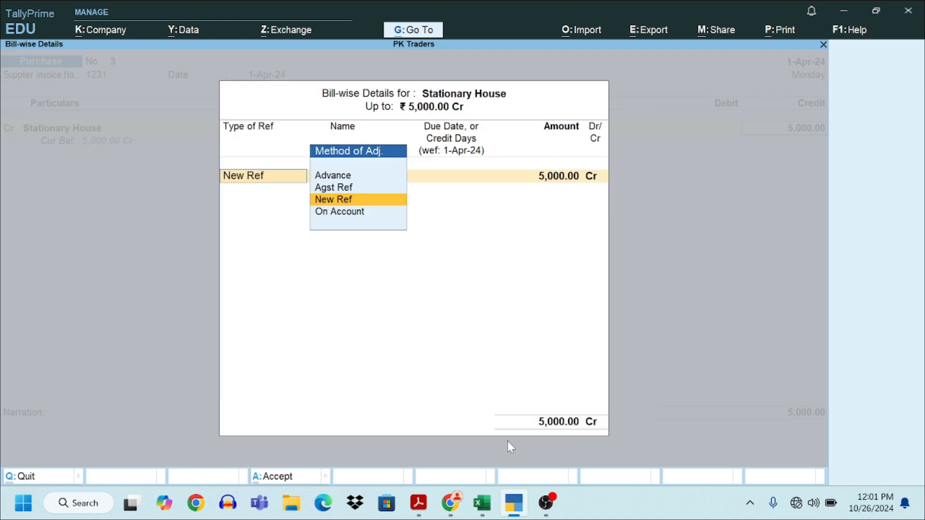
{"action": "key", "text": "Return"}
{"action": "key", "text": "Return"}
{"action": "key", "text": "Return"}
{"action": "key", "text": "Return"}
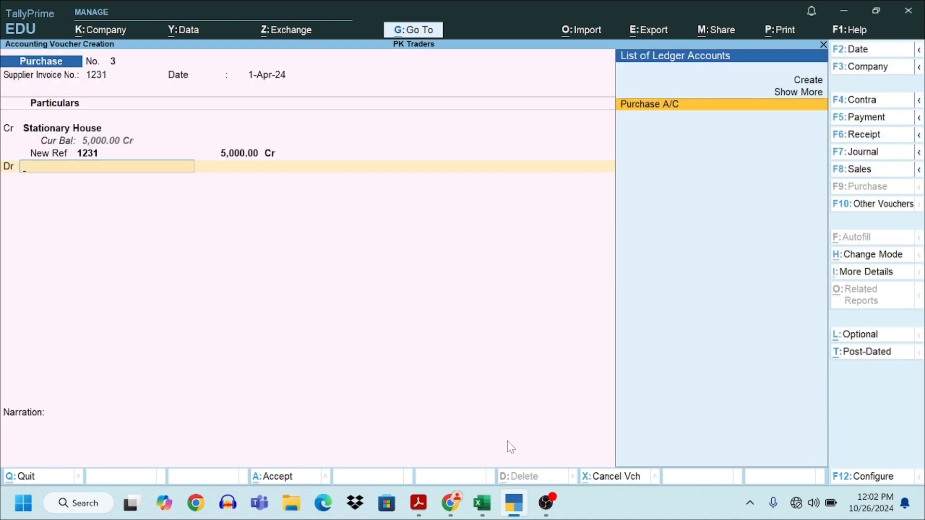
Step: Create the ledger Office Supplies under Indirect Expenses for the voucher's debit line
{"action": "type", "text": "o"}
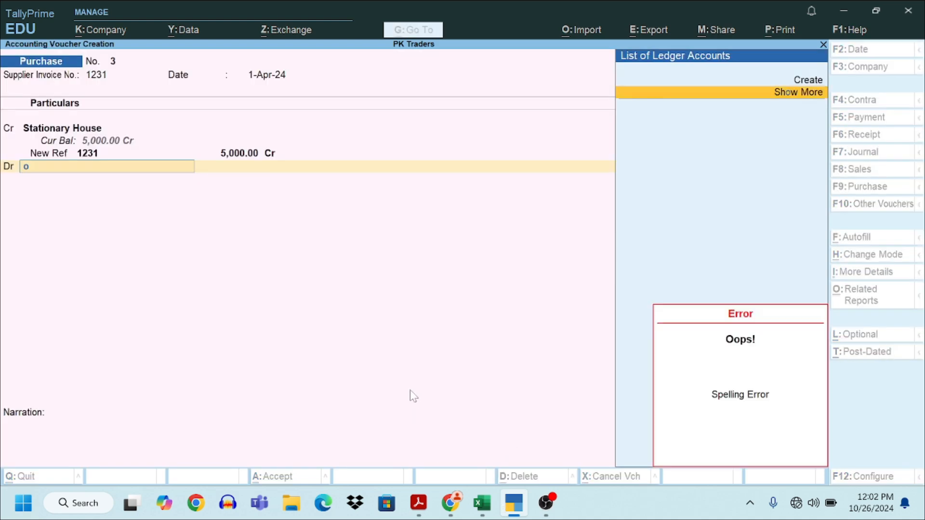
{"action": "key", "text": "BackSpace"}
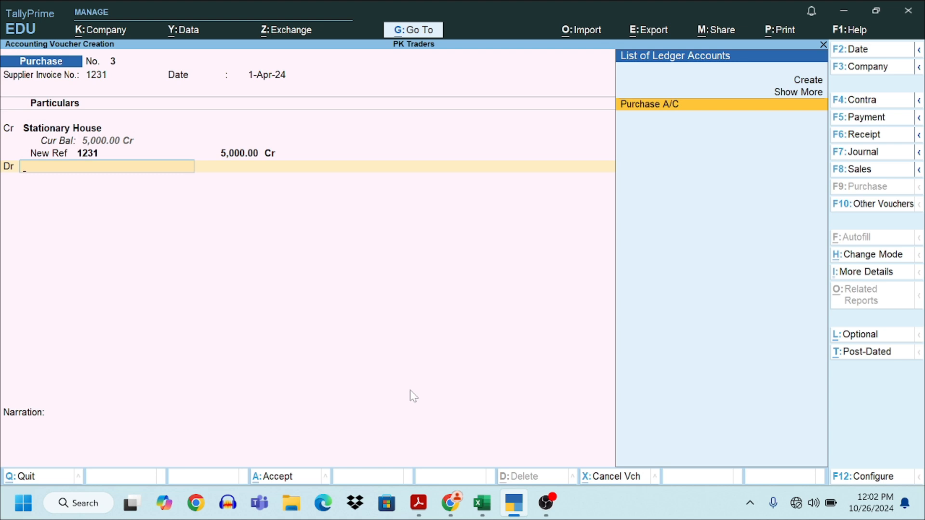
{"action": "key", "text": "alt+c"}
{"action": "type", "text": "Of"}
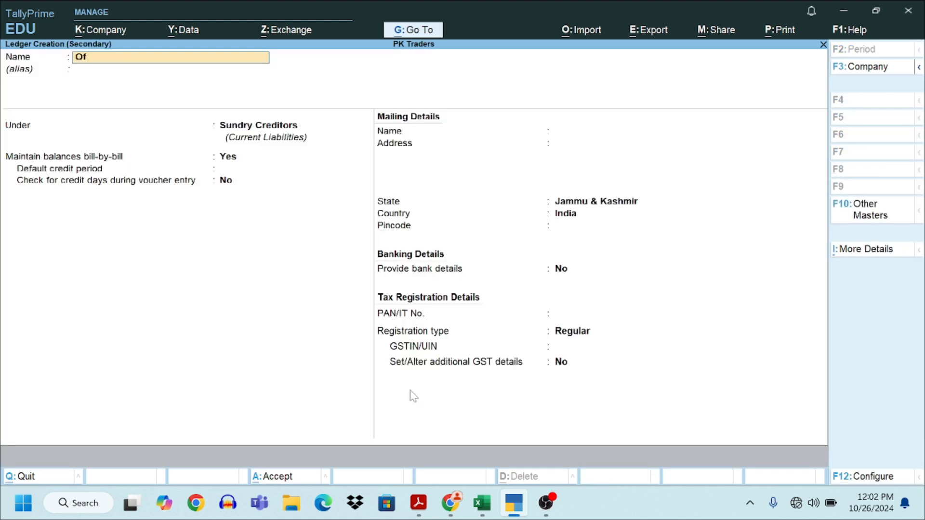
{"action": "type", "text": "fice Supplies"}
{"action": "key", "text": "Return"}
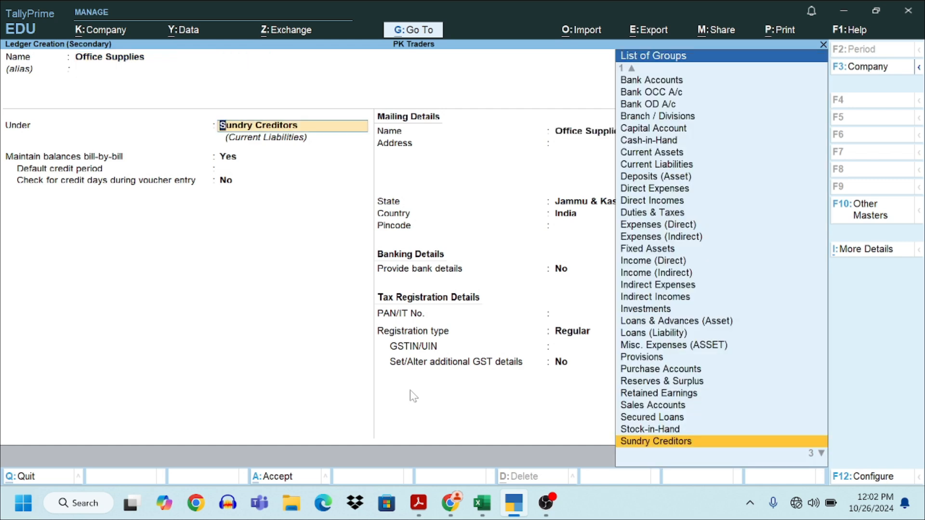
{"action": "type", "text": "In"}
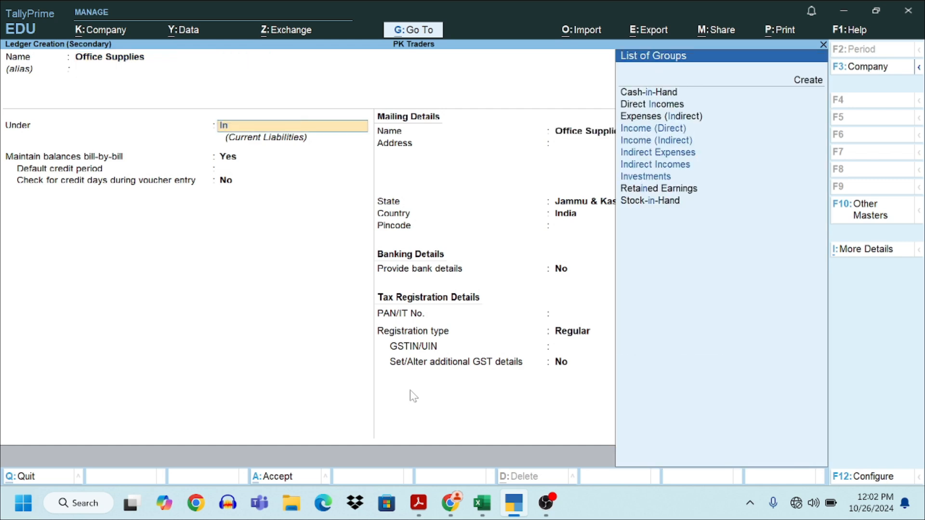
{"action": "key", "text": "Down"}
{"action": "key", "text": "Down"}
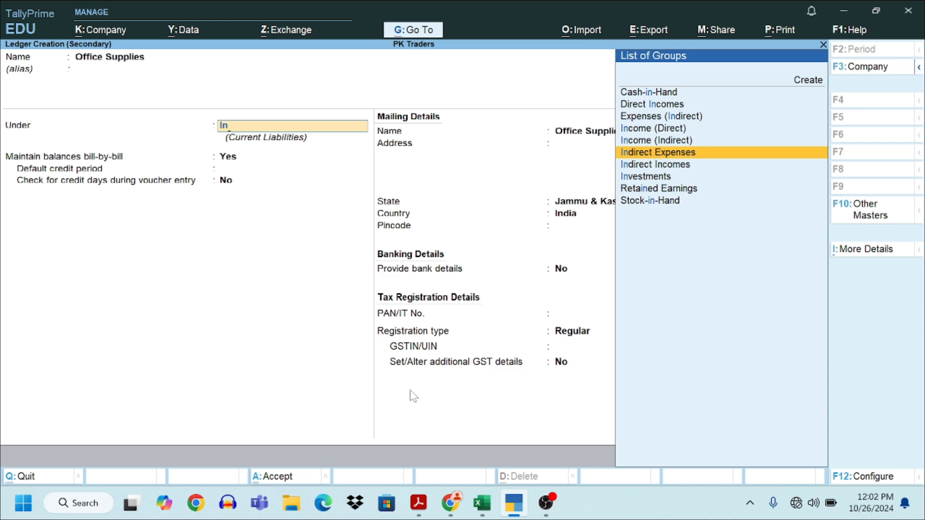
{"action": "key", "text": "Return"}
{"action": "key", "text": "ctrl+a"}
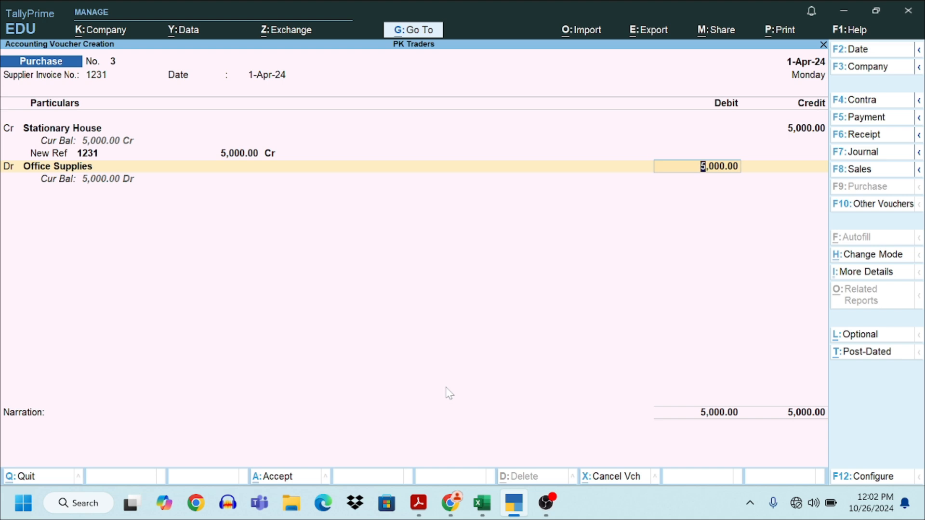
Step: Accept the 5,000 debit, save the voucher with the narration "Bieng OfficeSuplliers Purchased From Stationary house", and leave voucher entry
{"action": "key", "text": "Return"}
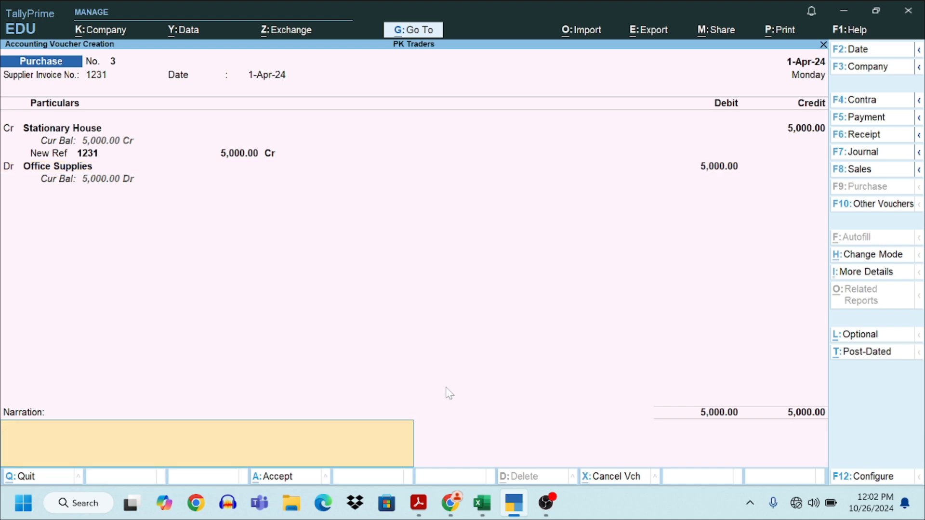
{"action": "type", "text": "Bieng OfficeSuplliers "}
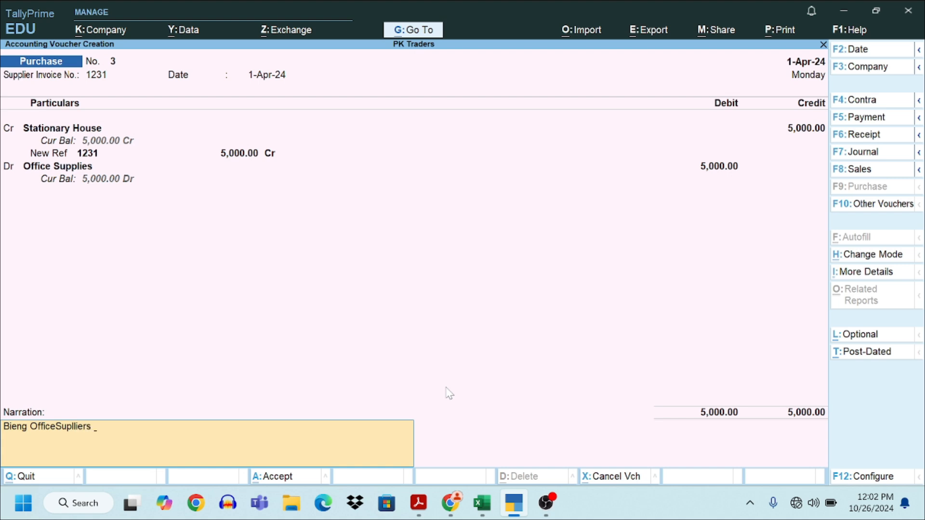
{"action": "type", "text": "Purchased From Stationary house"}
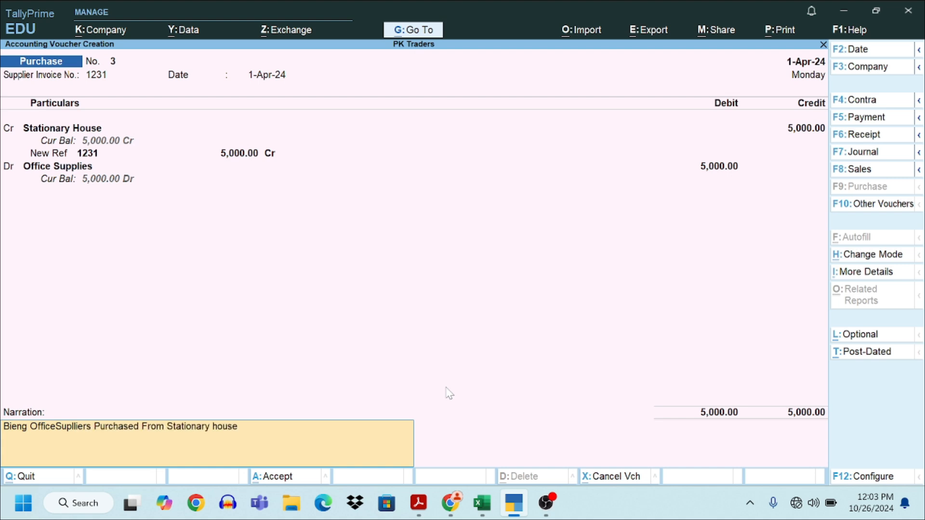
{"action": "key", "text": "Return"}
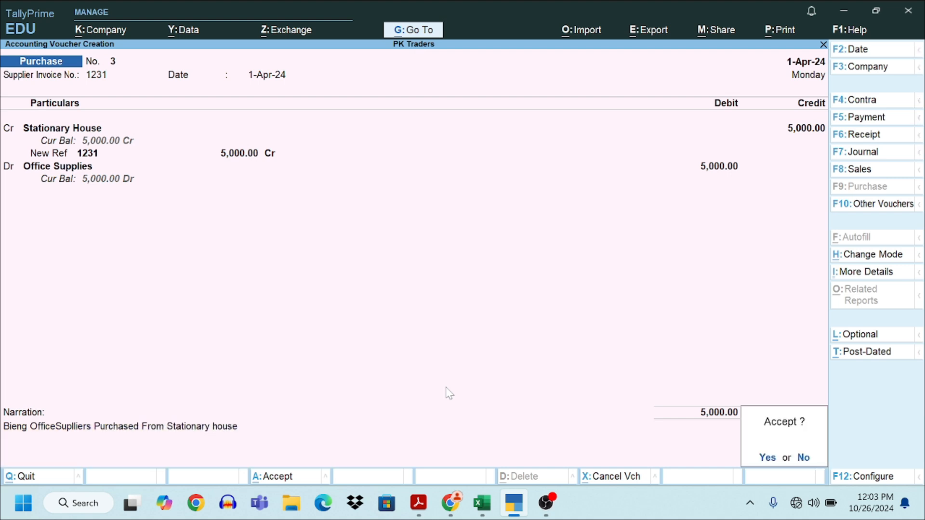
{"action": "key", "text": "Return"}
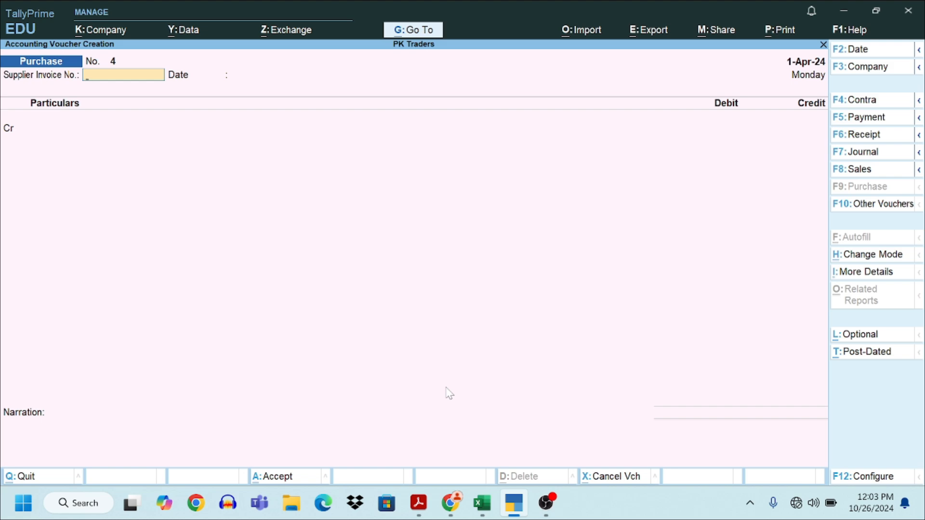
{"action": "key", "text": "Escape"}
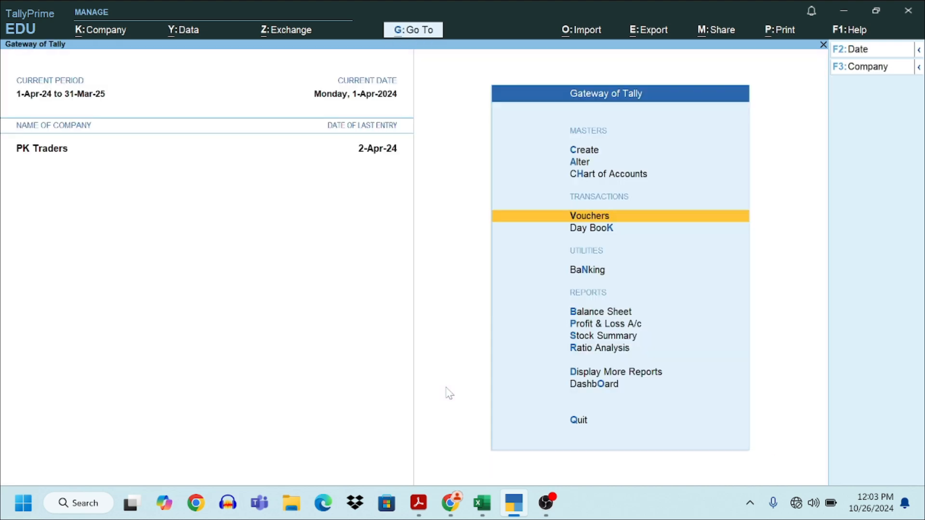
Step: Open the Balance Sheet and examine the closing stock under Current Assets, then return to the Balance Sheet
{"action": "key", "text": "Down"}
{"action": "key", "text": "Down"}
{"action": "key", "text": "Down"}
{"action": "key", "text": "Return"}
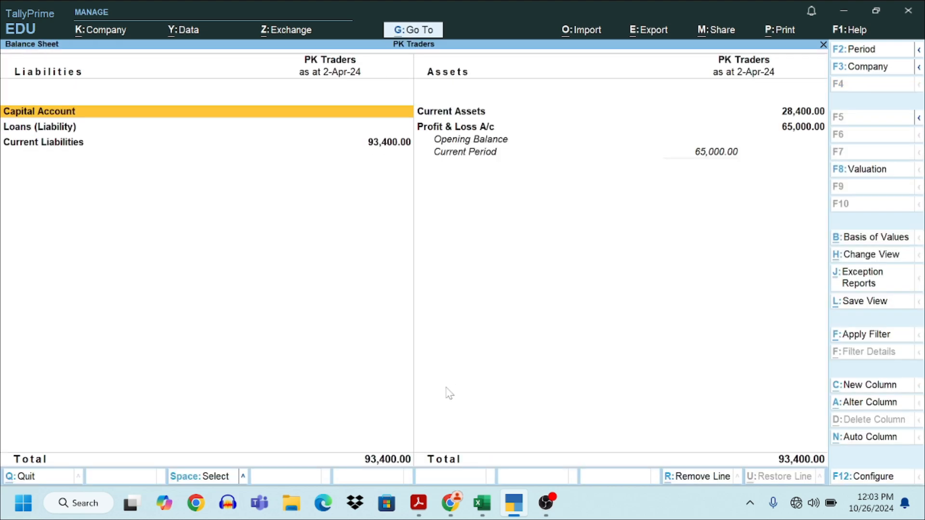
{"action": "key", "text": "Right"}
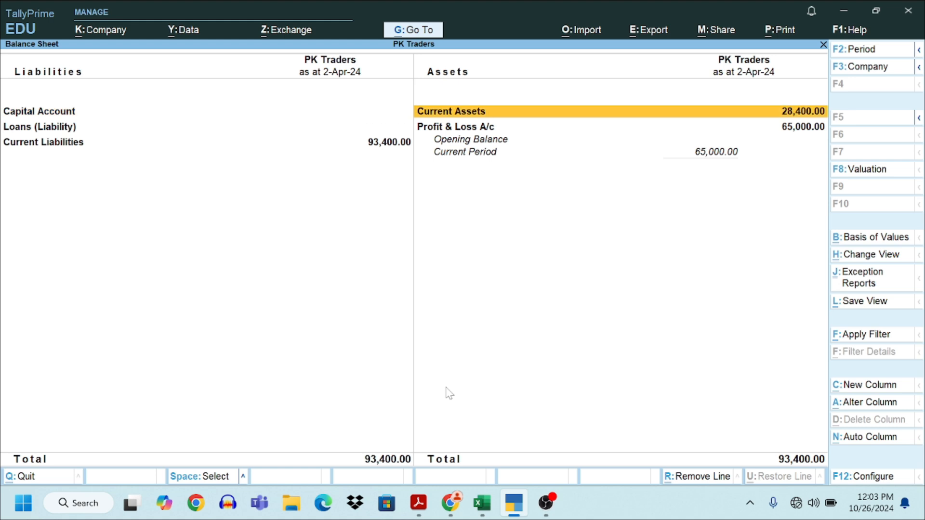
{"action": "key", "text": "Return"}
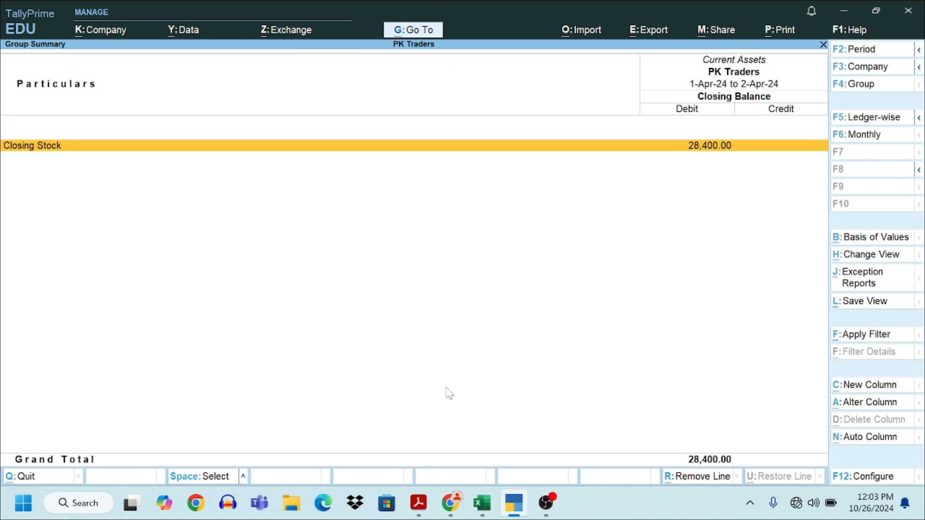
{"action": "key", "text": "Return"}
{"action": "key", "text": "Escape"}
{"action": "key", "text": "Escape"}
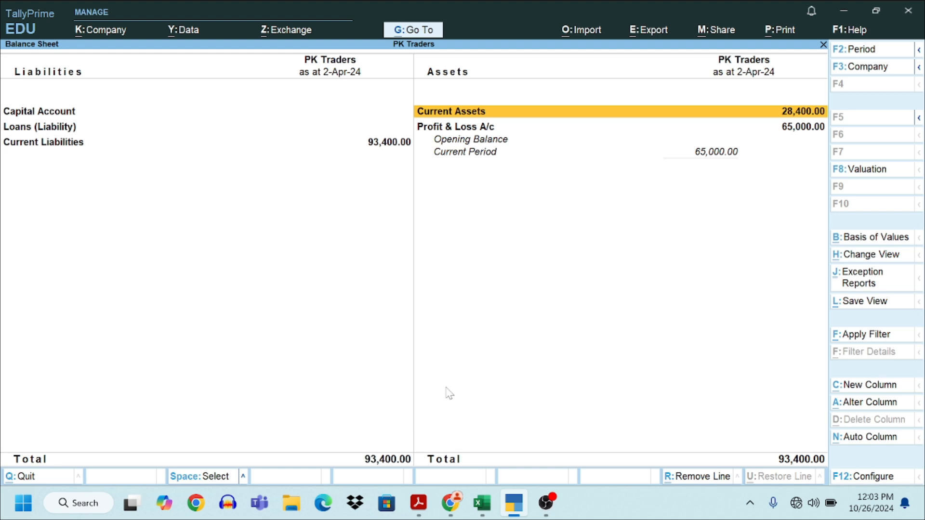
Step: Open the Profit & Loss A/c from the Balance Sheet and examine the ledgers under Indirect Expenses
{"action": "key", "text": "Down"}
{"action": "key", "text": "Return"}
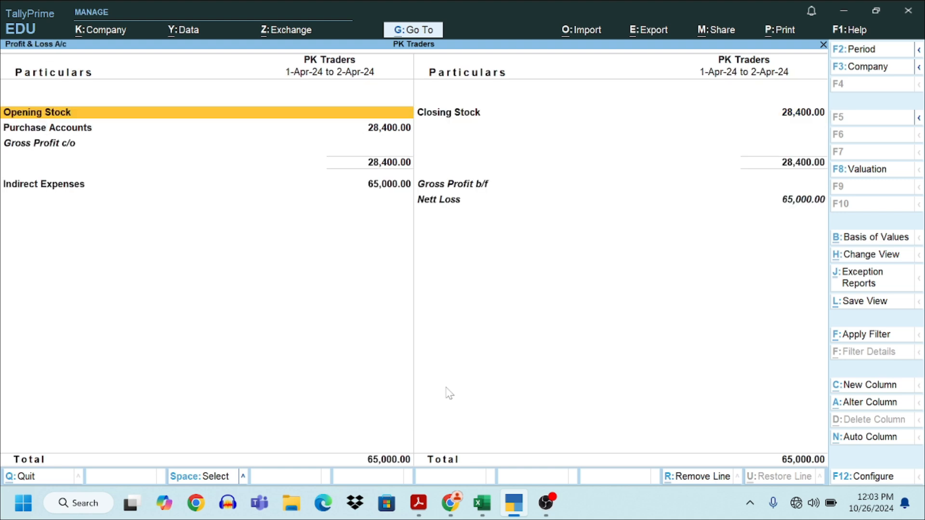
{"action": "key", "text": "Down"}
{"action": "key", "text": "Down"}
{"action": "key", "text": "Down"}
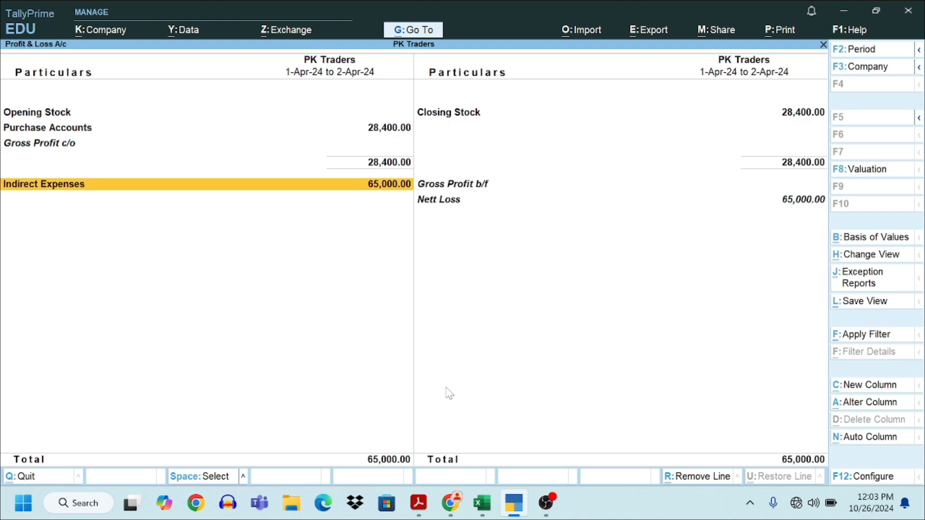
{"action": "key", "text": "Return"}
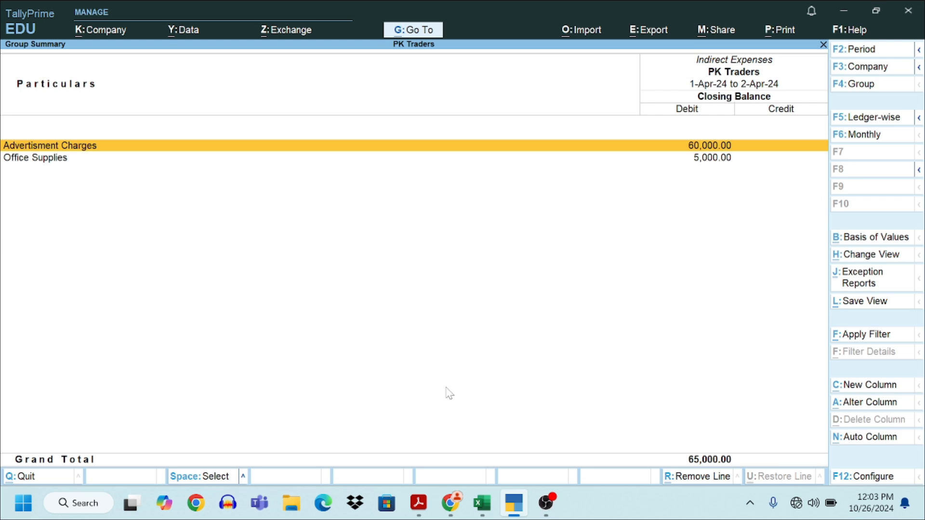
{"action": "key", "text": "Down"}
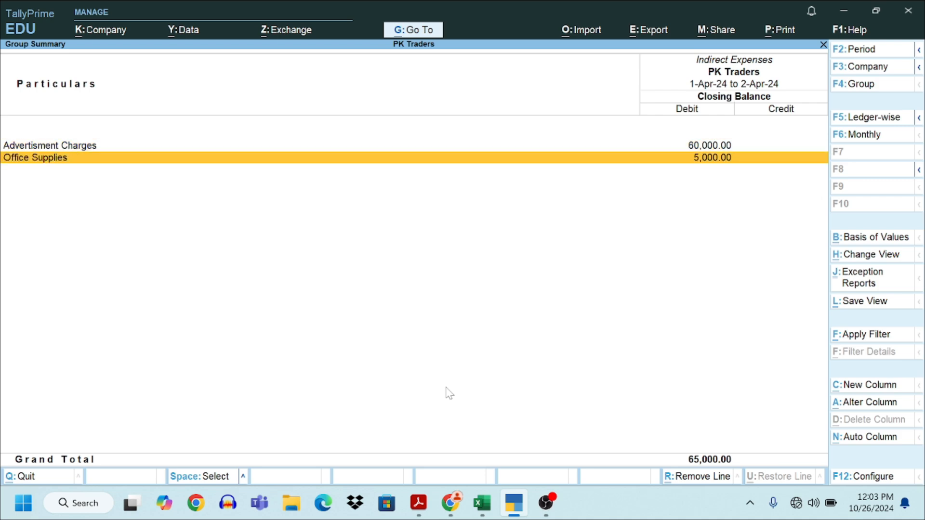
Step: Finish reviewing the ledgers under Indirect Expenses and return through the Profit & Loss A/c to the Balance Sheet
{"action": "key", "text": "Up"}
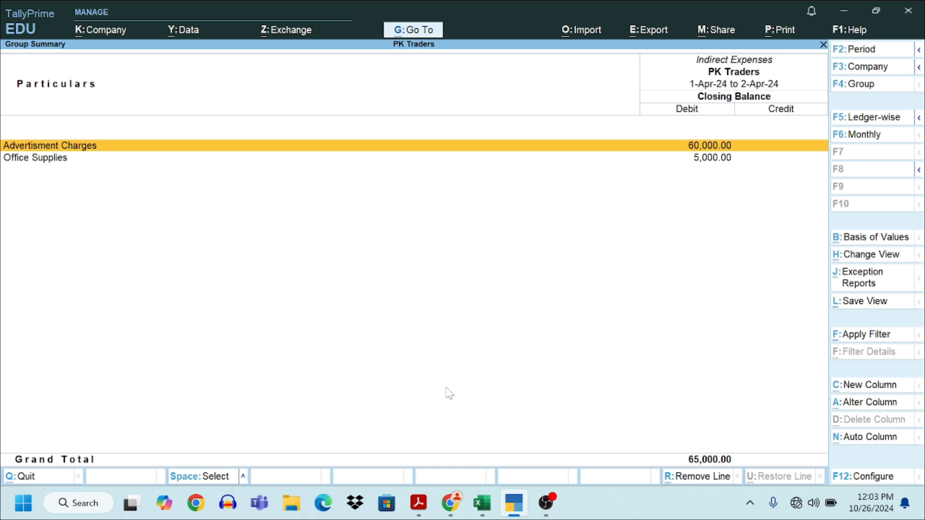
{"action": "key", "text": "Escape"}
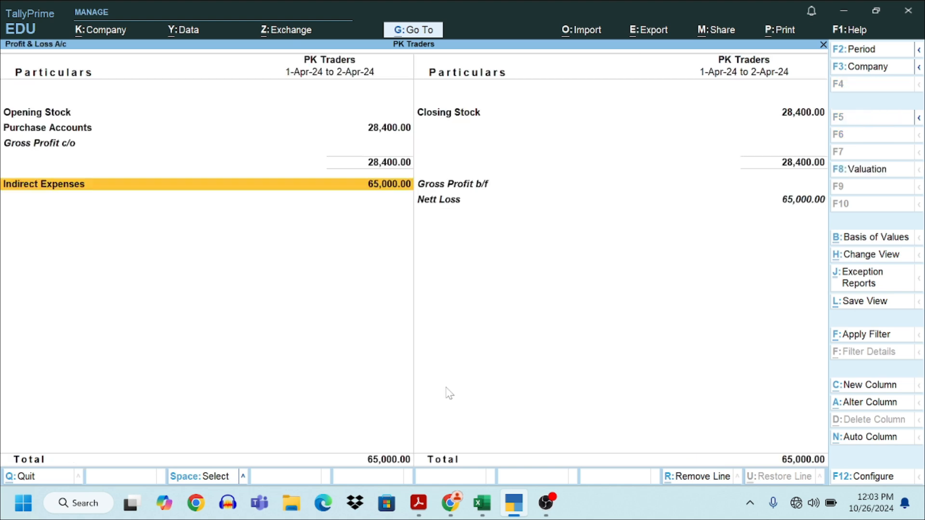
{"action": "key", "text": "Escape"}
Step: Open Sundry Creditors under Current Liabilities in the Balance Sheet and examine each supplier's closing balance
{"action": "key", "text": "Left"}
{"action": "key", "text": "Down"}
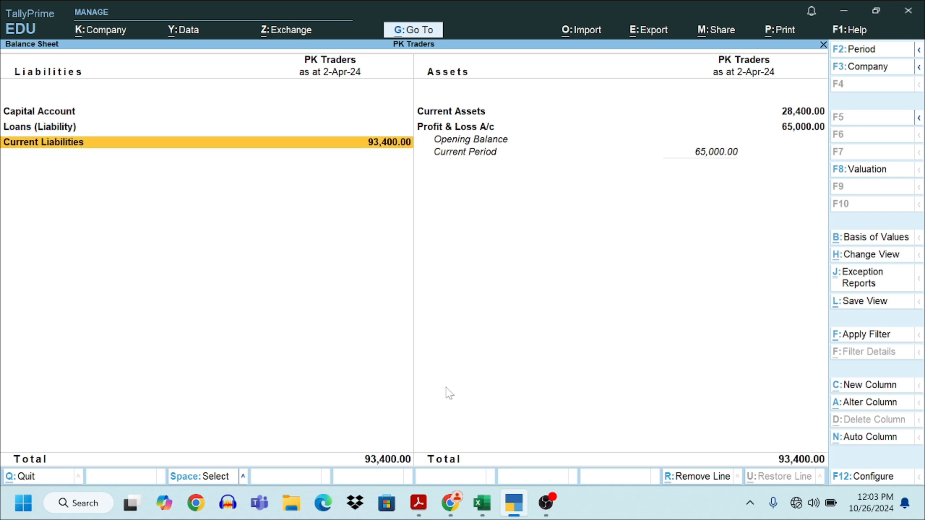
{"action": "key", "text": "Return"}
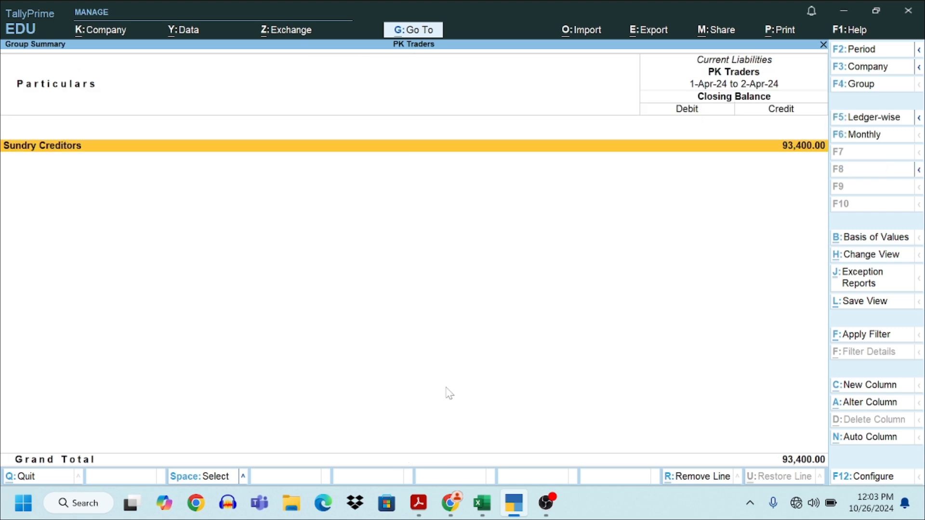
{"action": "key", "text": "Return"}
{"action": "key", "text": "Down"}
{"action": "key", "text": "Down"}
{"action": "key", "text": "Up"}
{"action": "key", "text": "Up"}
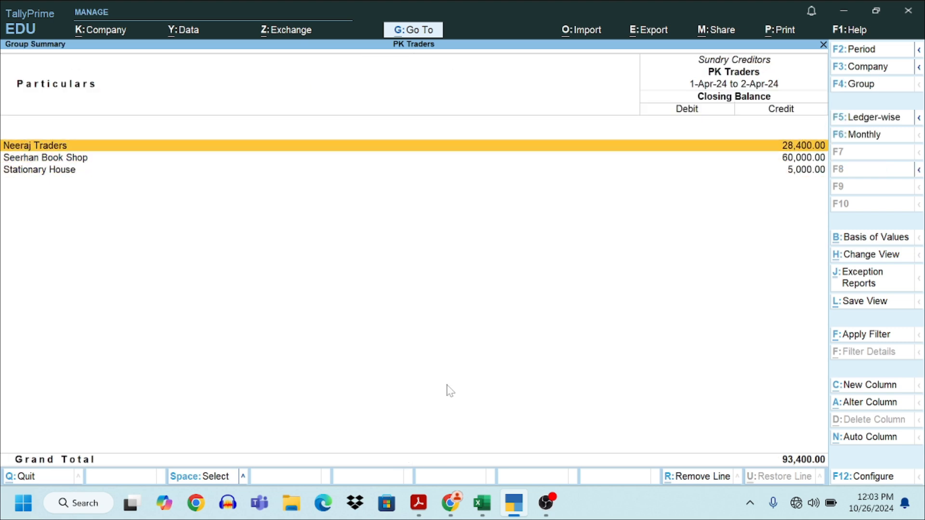
{"action": "key", "text": "Down"}
{"action": "key", "text": "Down"}
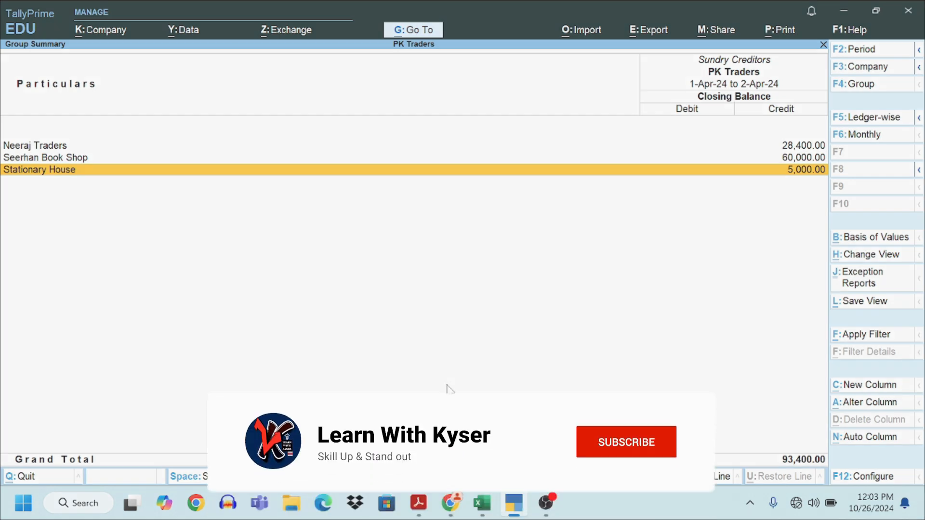